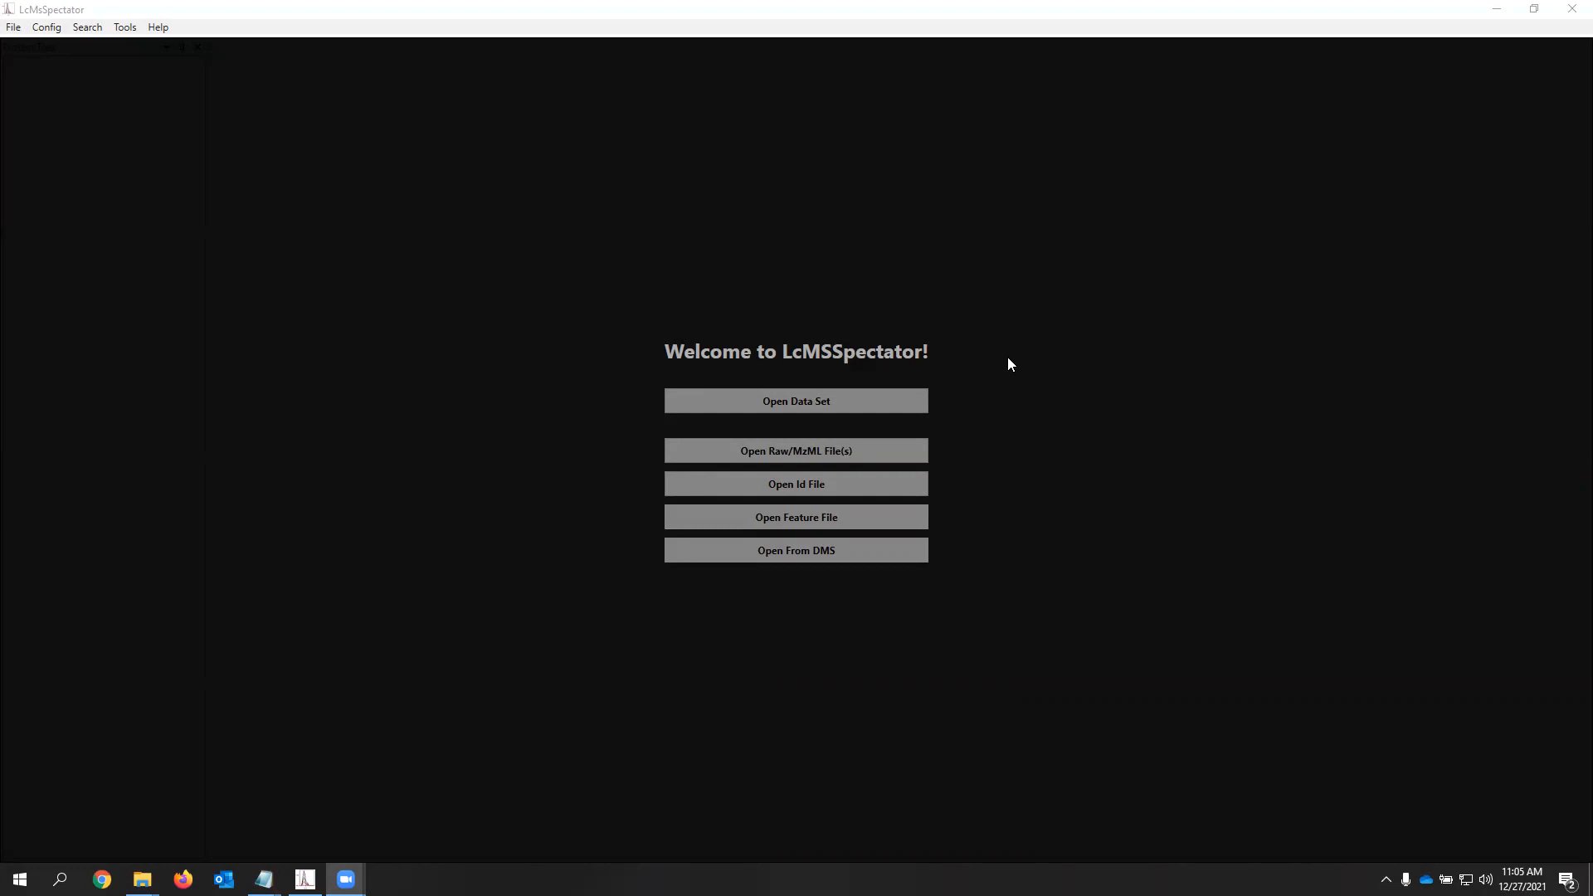
# Open the raw file 20190504_ADH5910trap125UVPD1mJ_low.RAW and display the MS/MS spectrum of scan 1
pyautogui.click(869, 450)
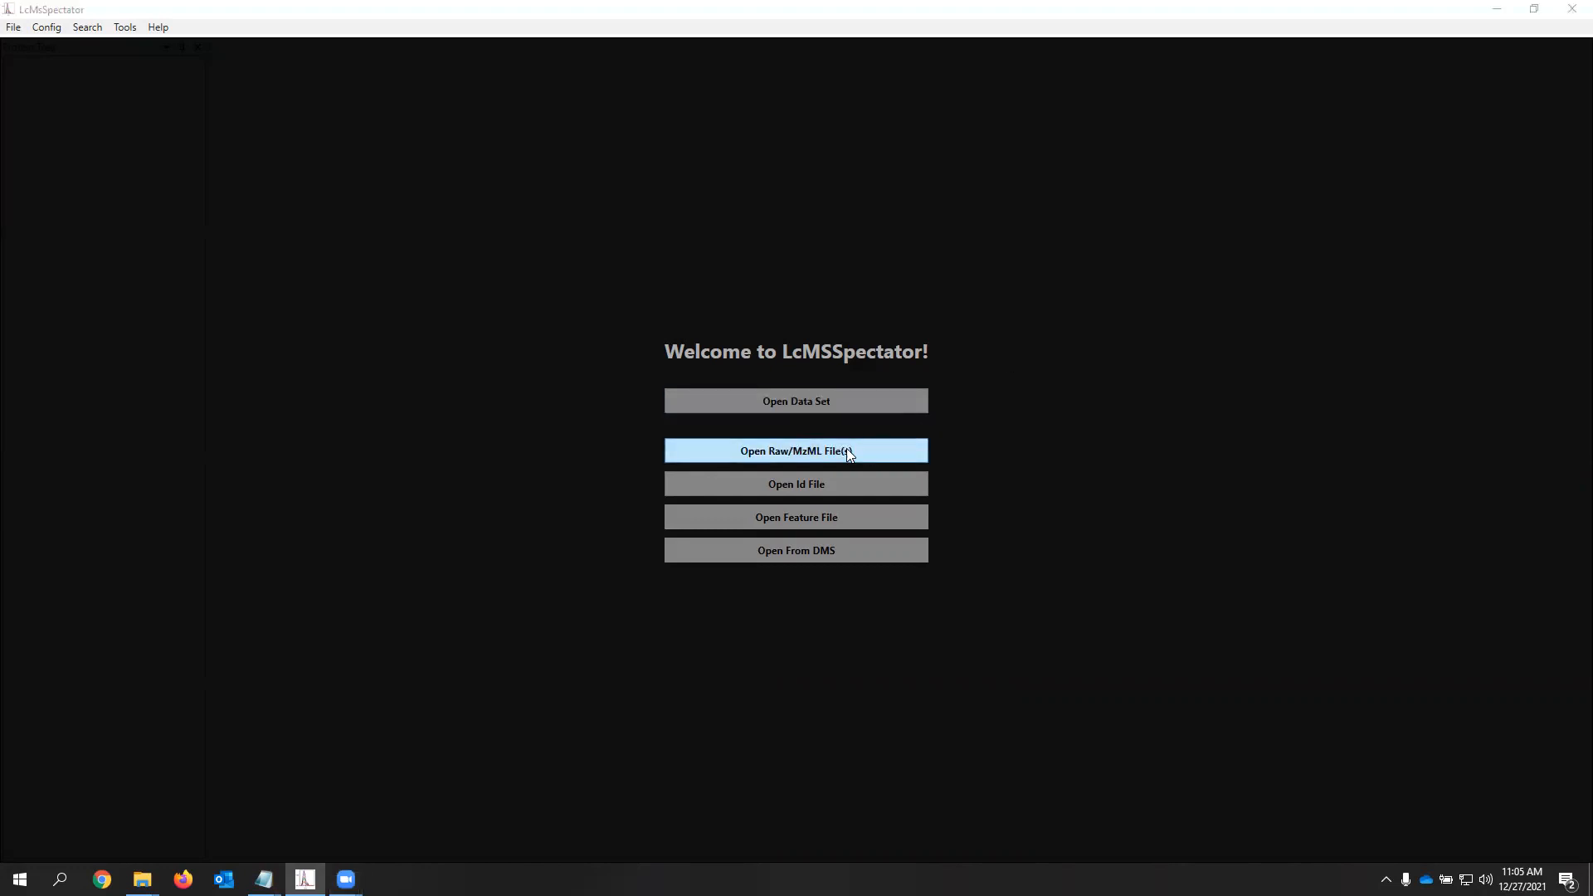
pyautogui.click(345, 158)
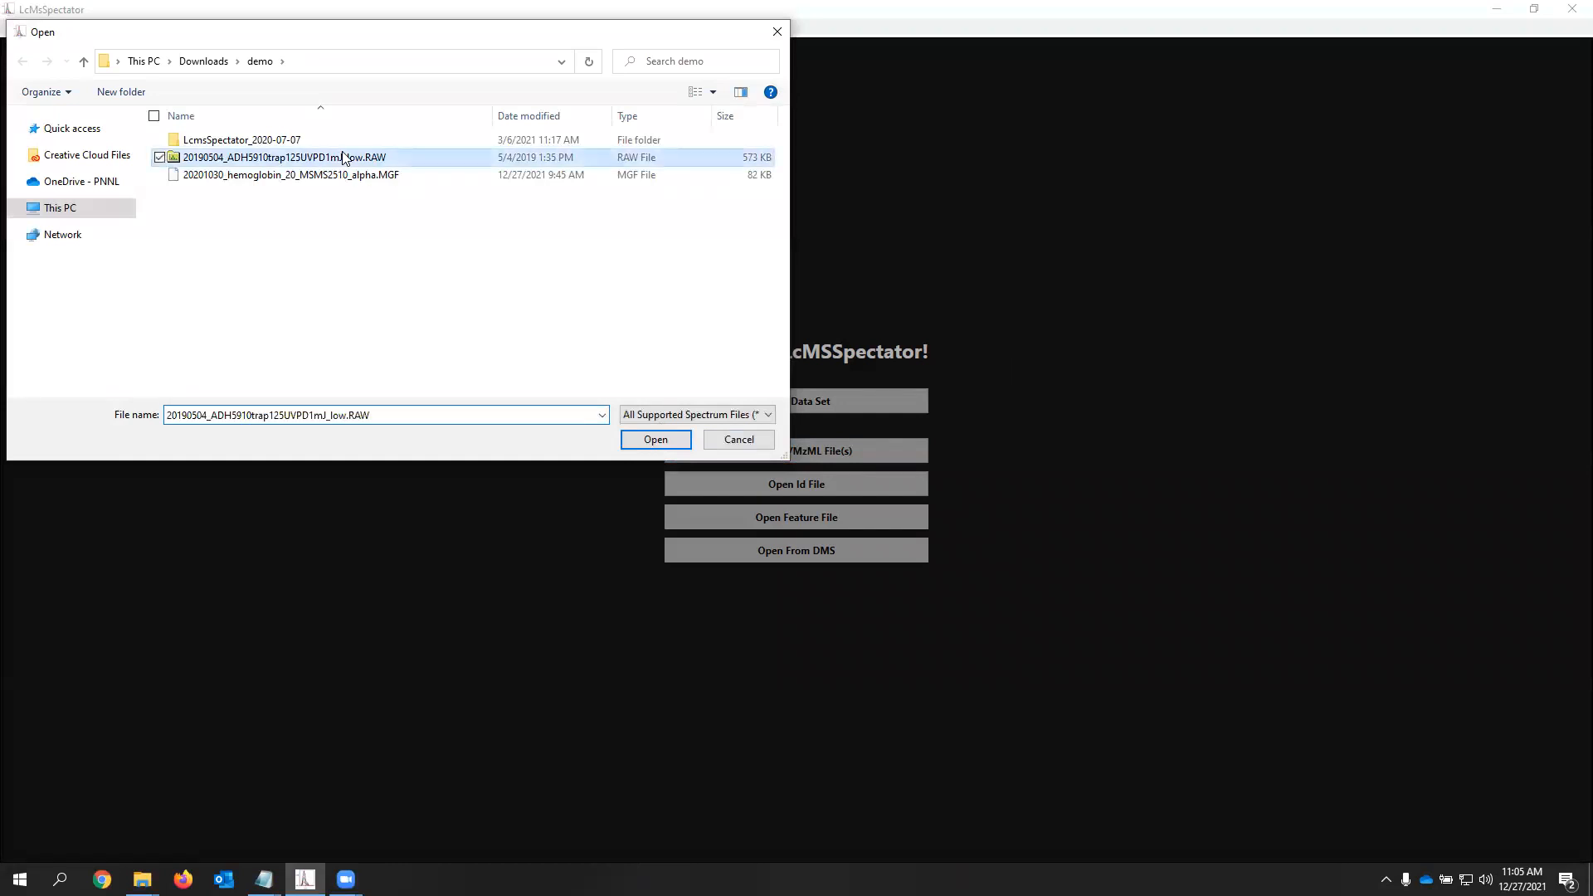
pyautogui.click(651, 441)
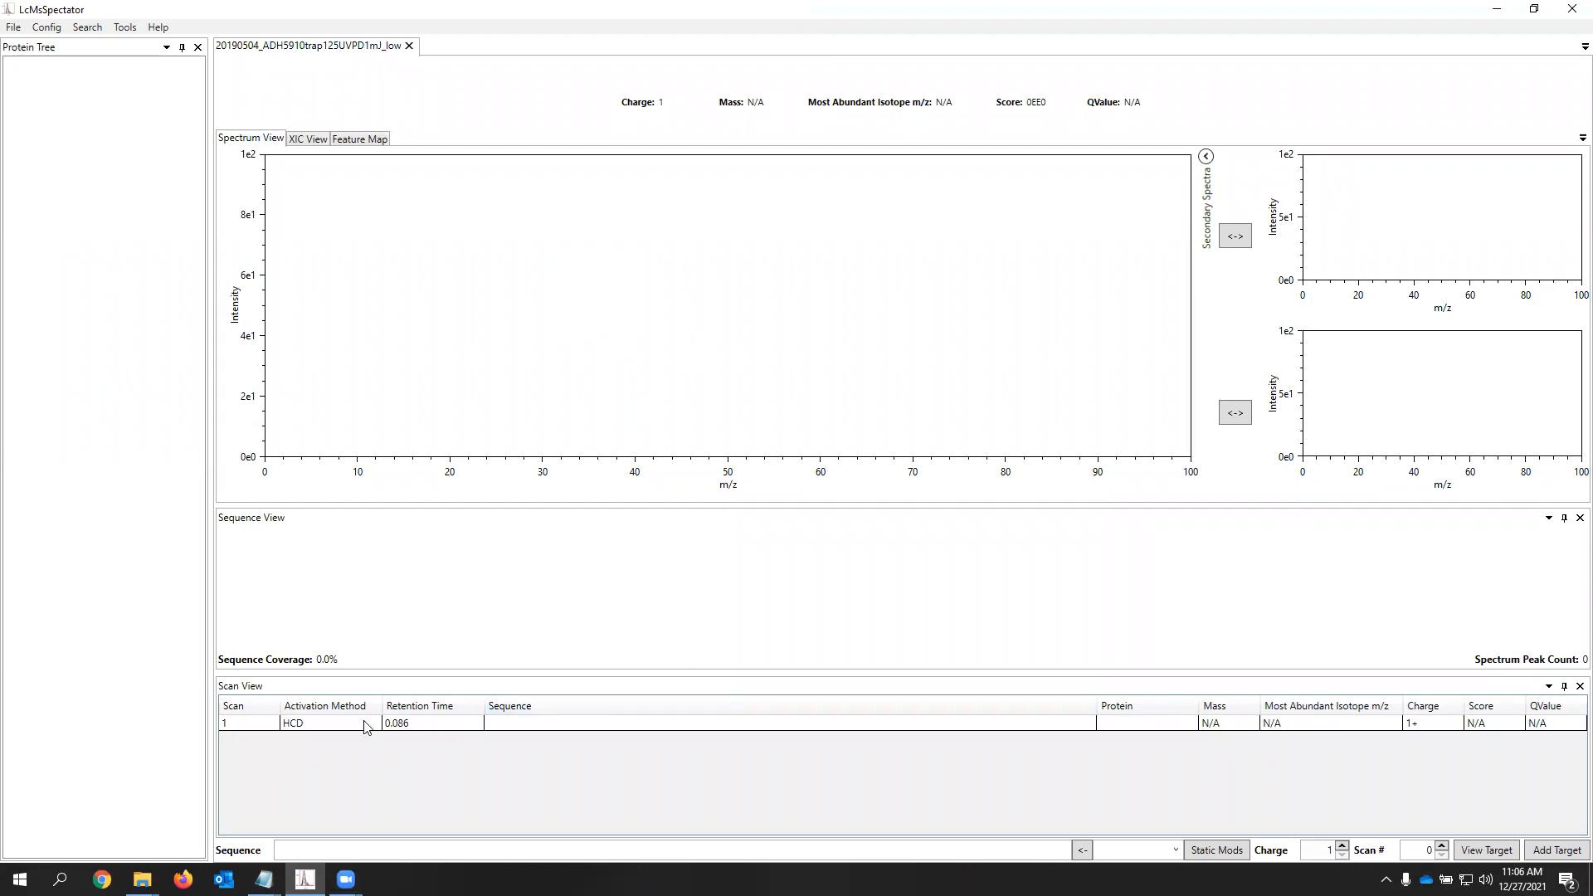
pyautogui.click(245, 728)
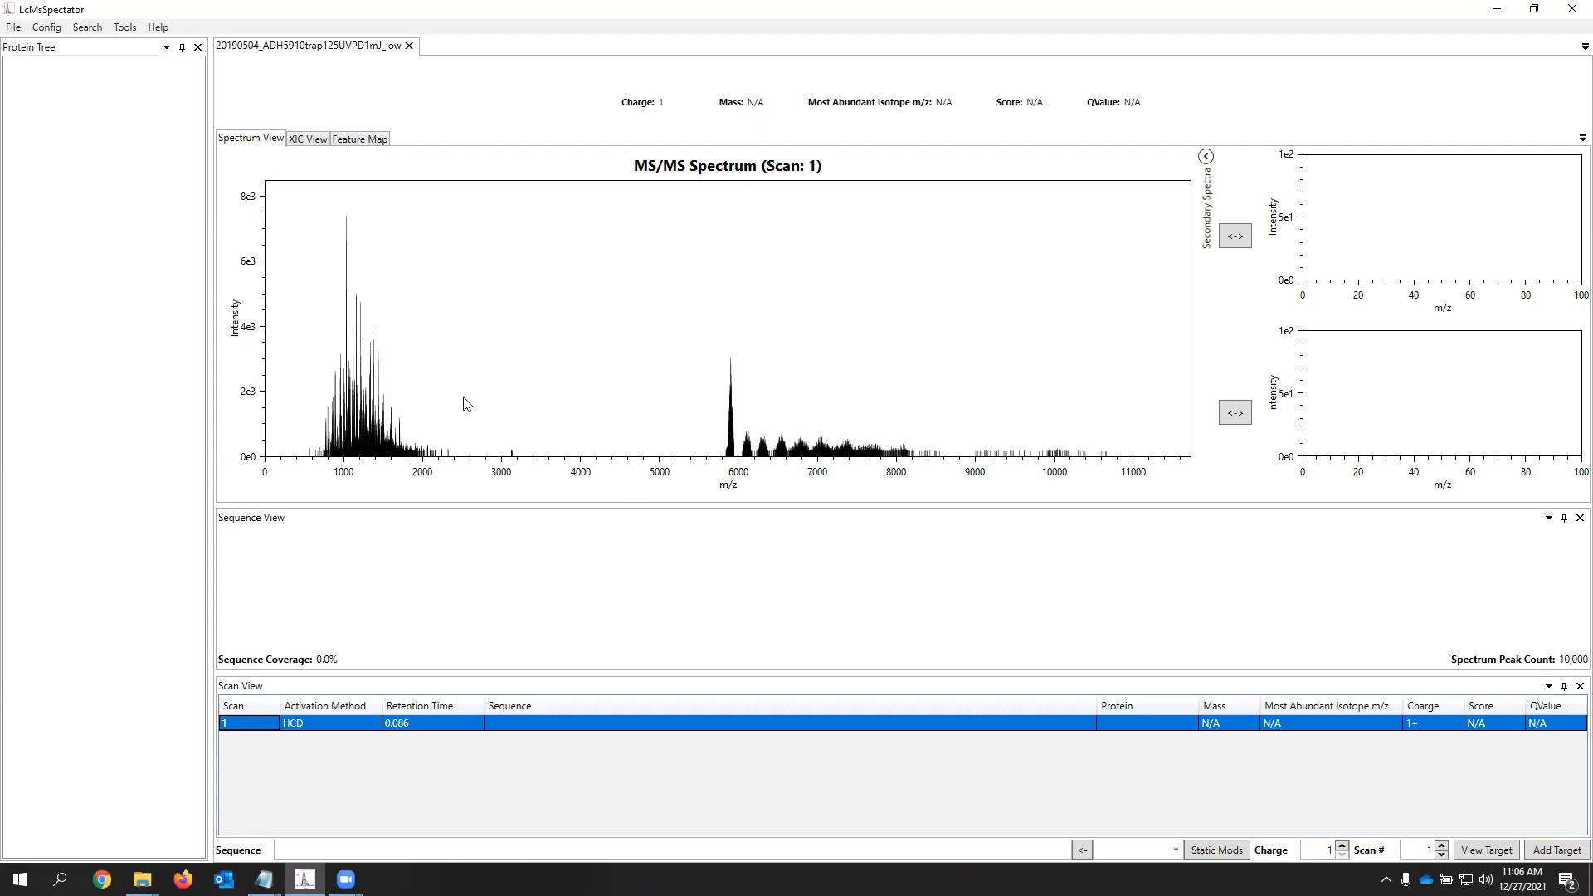
# Copy the first protein sequence, including its +42.01056 prefix, from seq.txt in Notepad into LcMsSpectator's target sequence
pyautogui.click(531, 848)
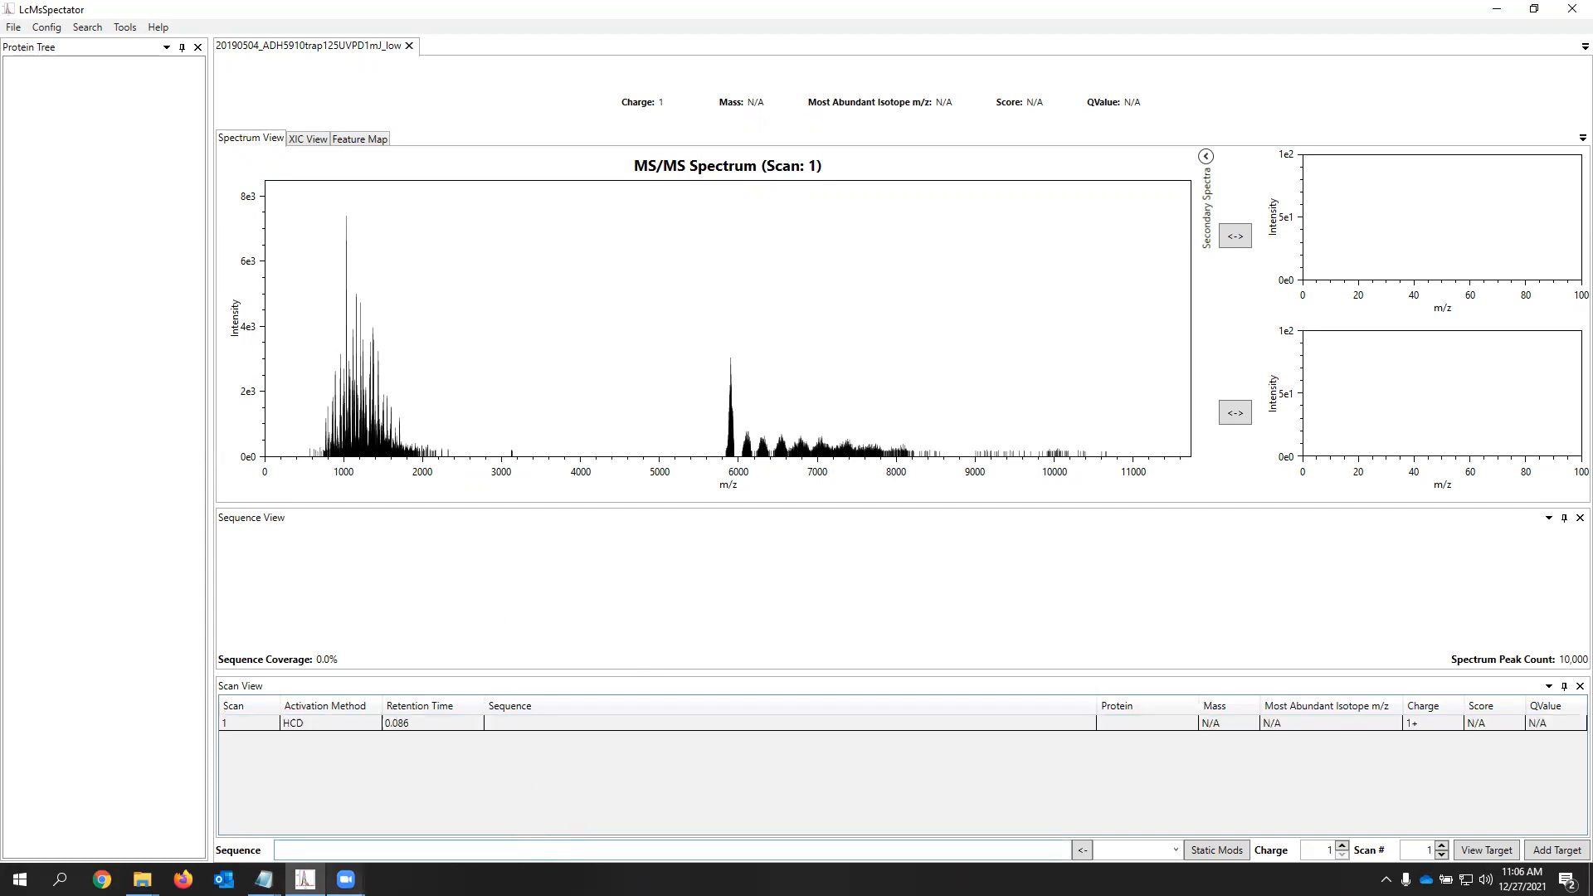
pyautogui.moveTo(264, 879)
pyautogui.click(218, 825)
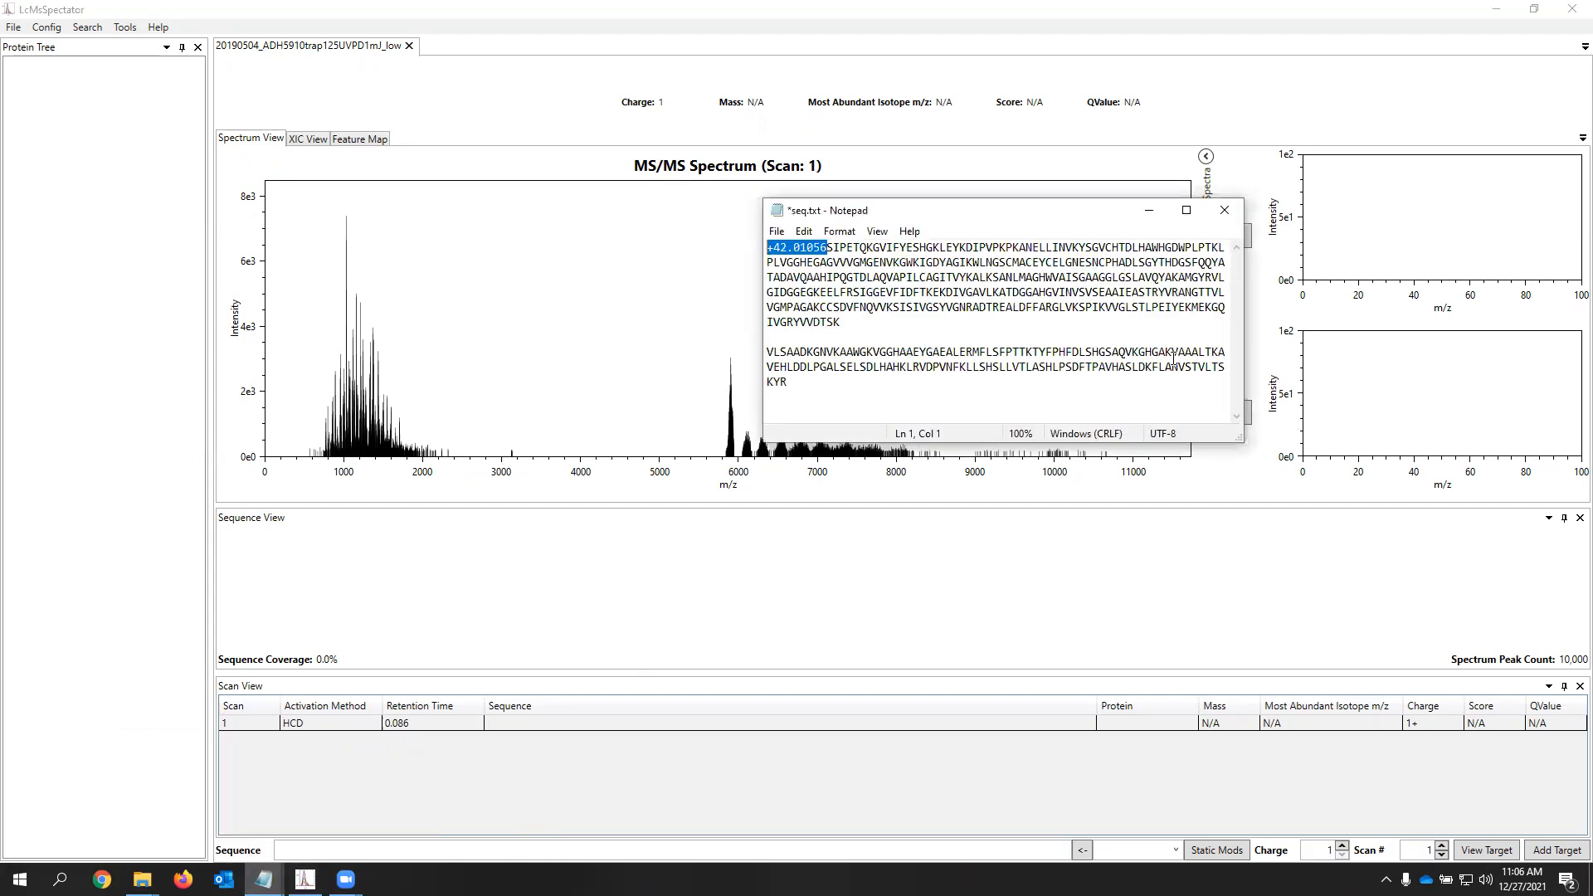
pyautogui.moveTo(841, 322); pyautogui.dragTo(766, 240)
pyautogui.hotkey('ctrl', 'c')
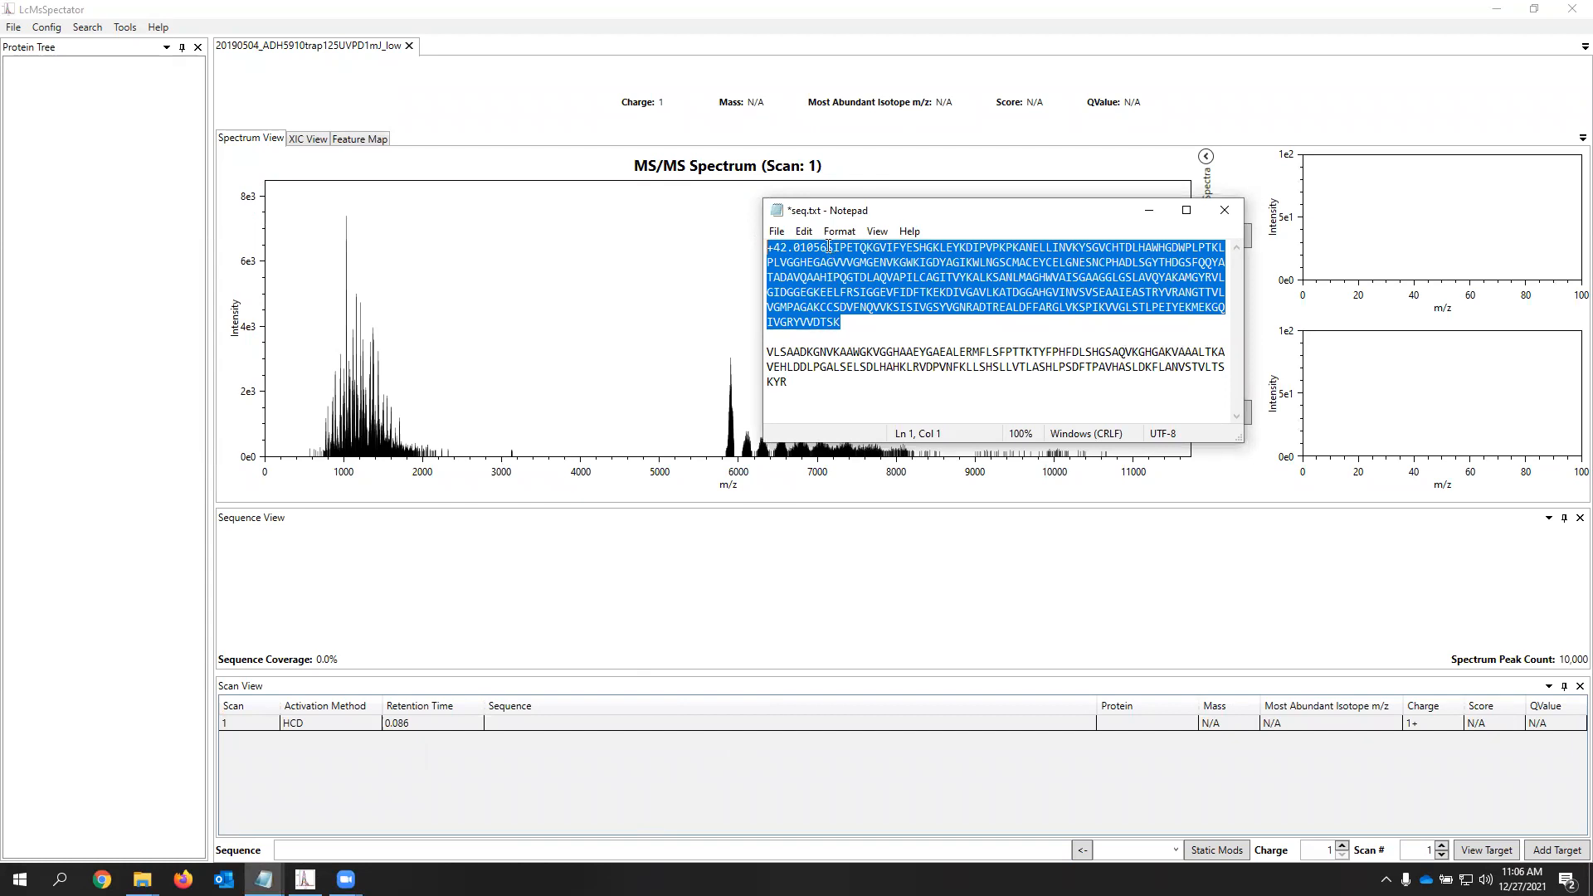
pyautogui.moveTo(828, 247); pyautogui.dragTo(697, 235)
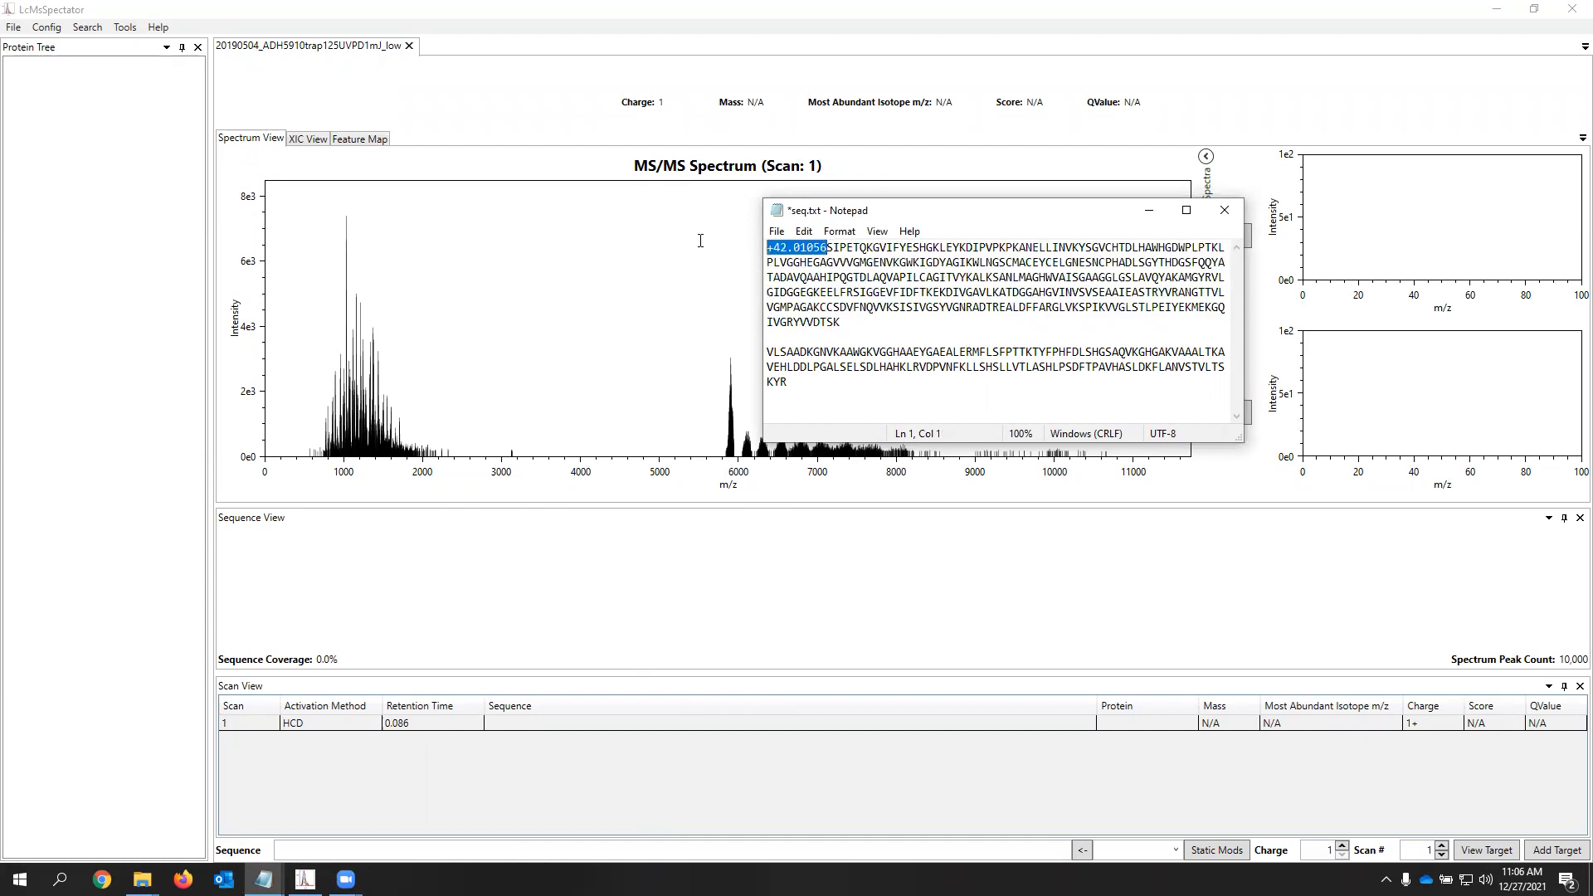
pyautogui.click(499, 848)
pyautogui.hotkey('ctrl', 'v')
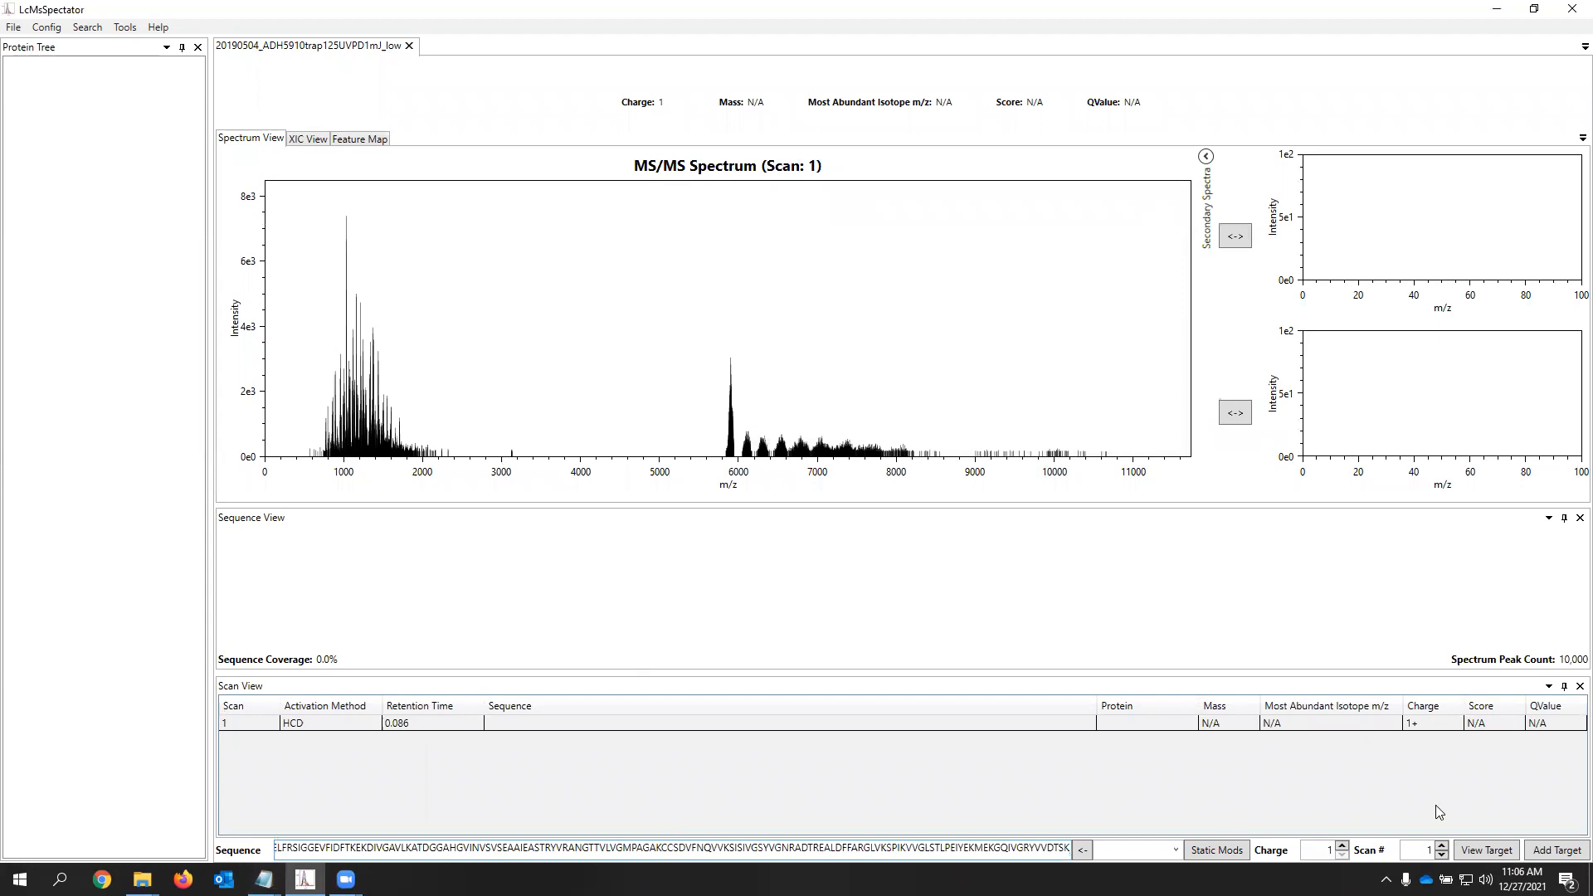
# Set the target's charge to 20 and apply it to scan 1 to annotate the fragment ions
pyautogui.doubleClick(1321, 852)
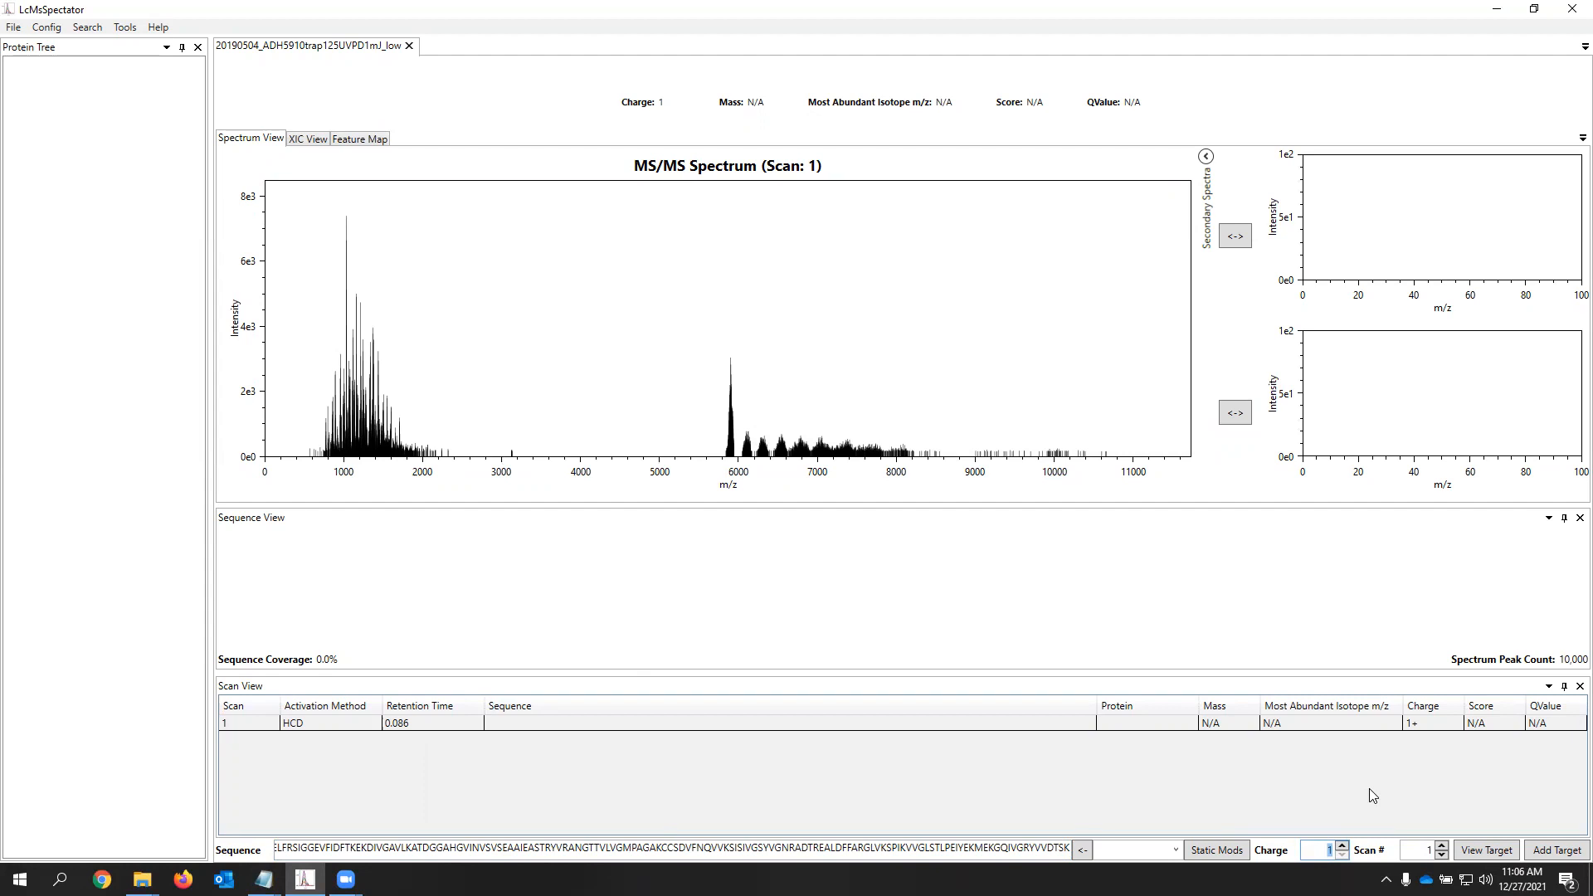
pyautogui.write('20')
pyautogui.press('Return')
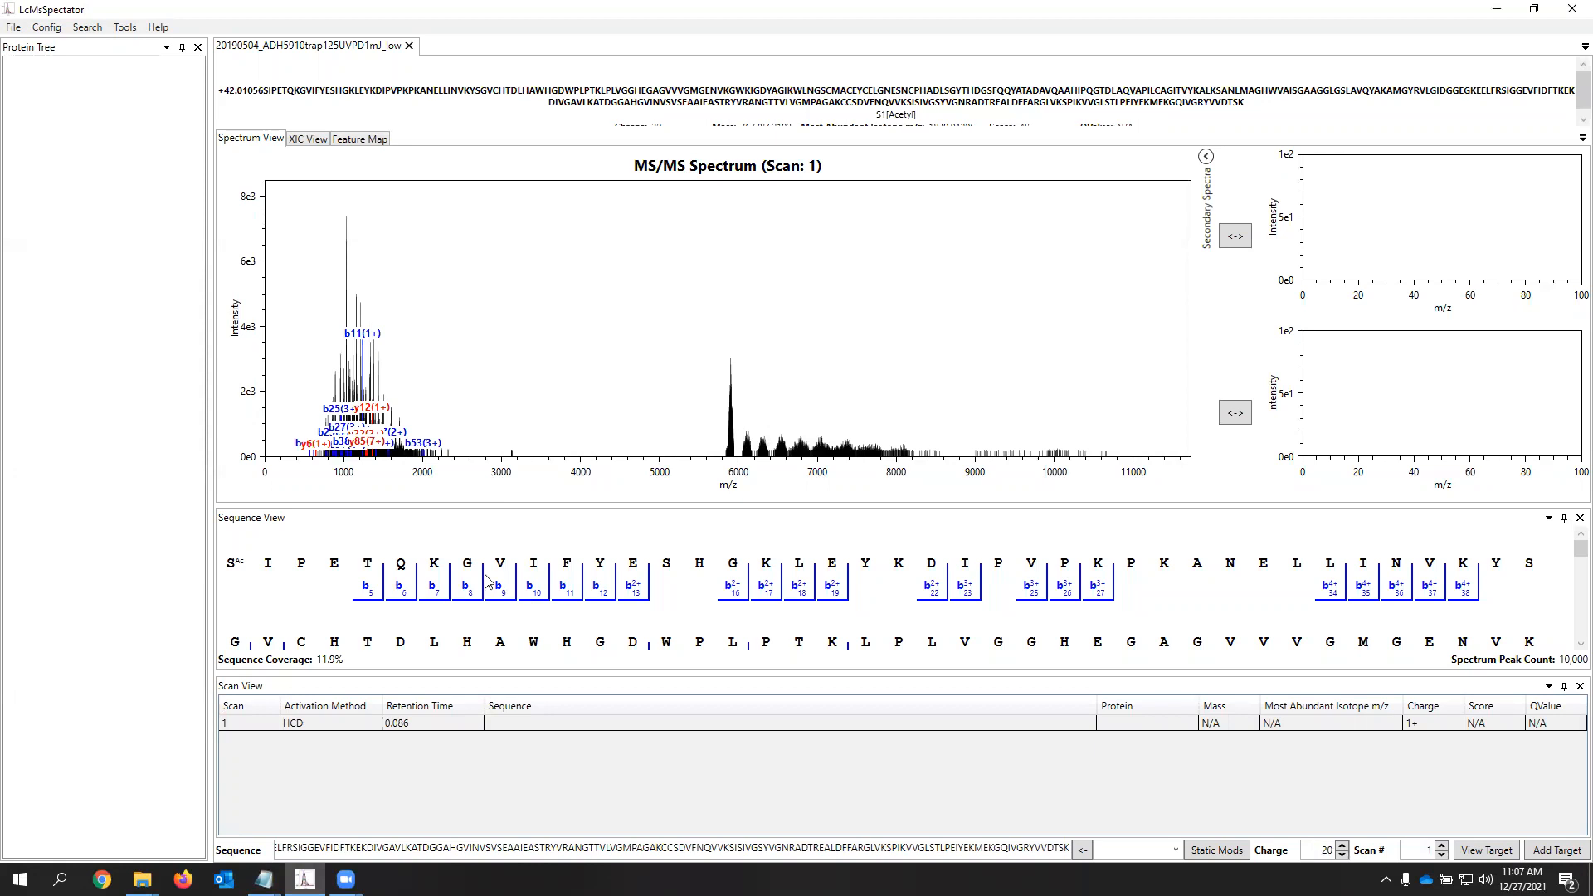
pyautogui.moveTo(1568, 557)
pyautogui.mouseDown()
pyautogui.moveTo(1570, 630)
pyautogui.moveTo(1570, 547)
pyautogui.mouseUp()
# Add the a, a•, c, x and z ion types to the spectrum's fragment annotations
pyautogui.rightClick(393, 243)
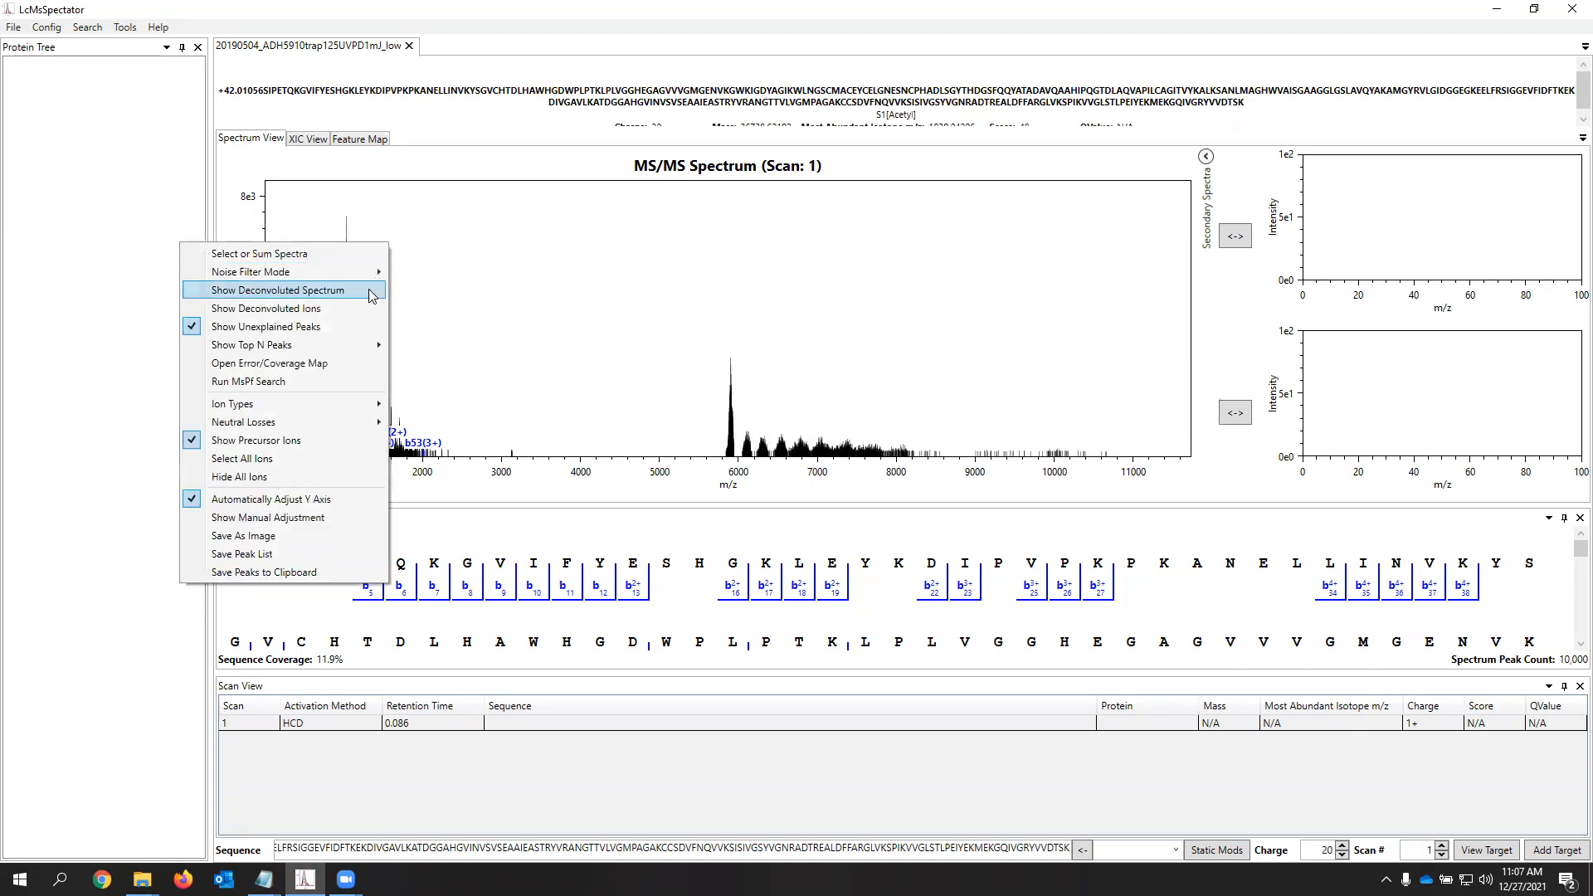
pyautogui.moveTo(349, 407)
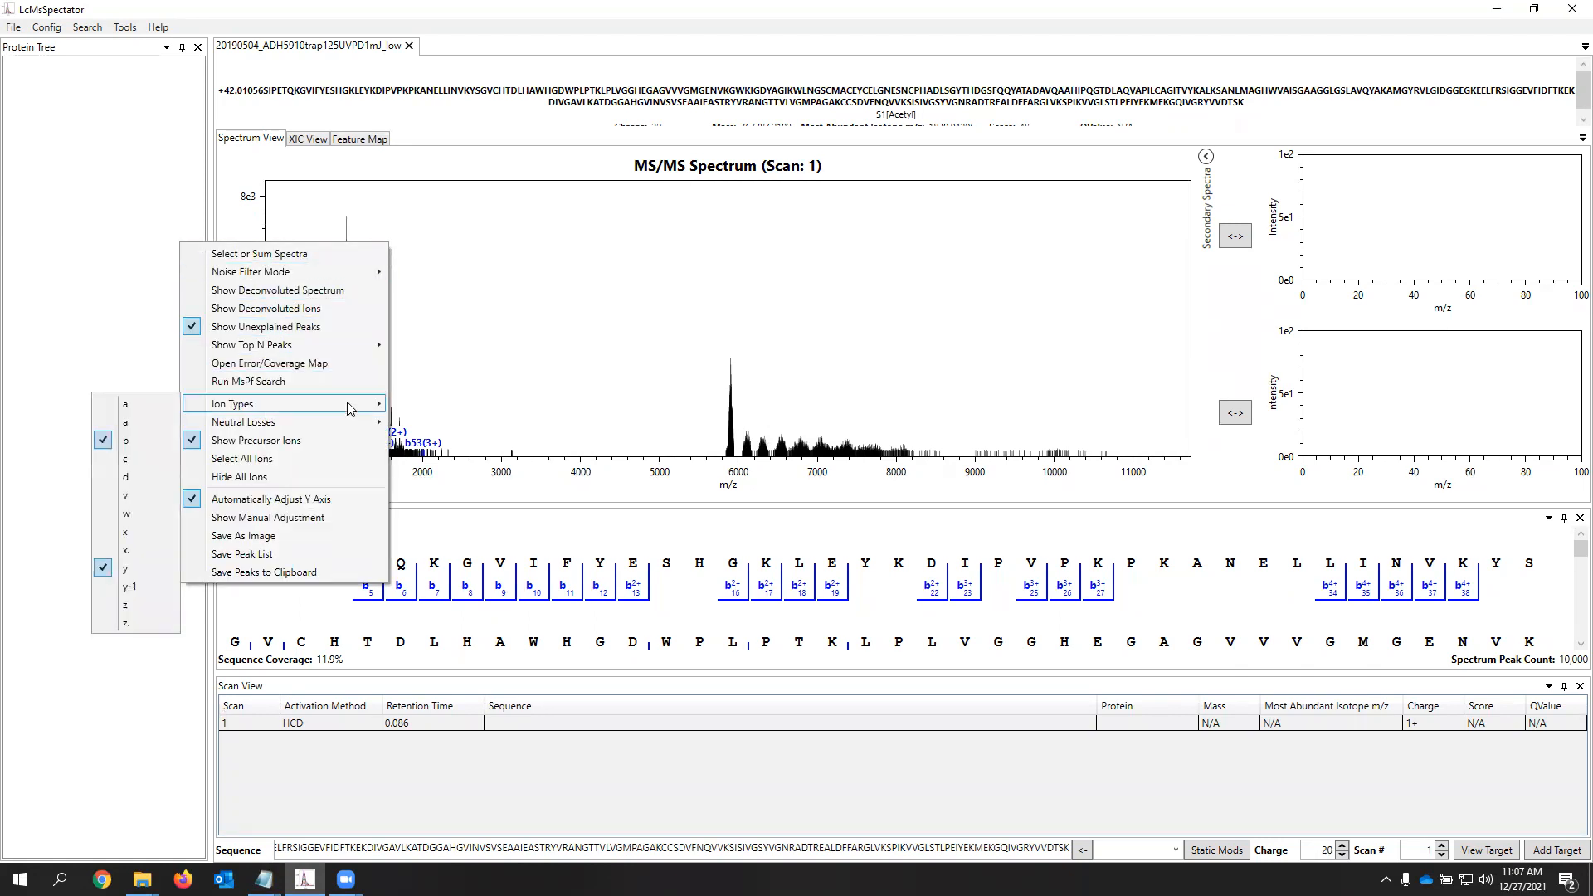
pyautogui.click(153, 404)
pyautogui.click(143, 425)
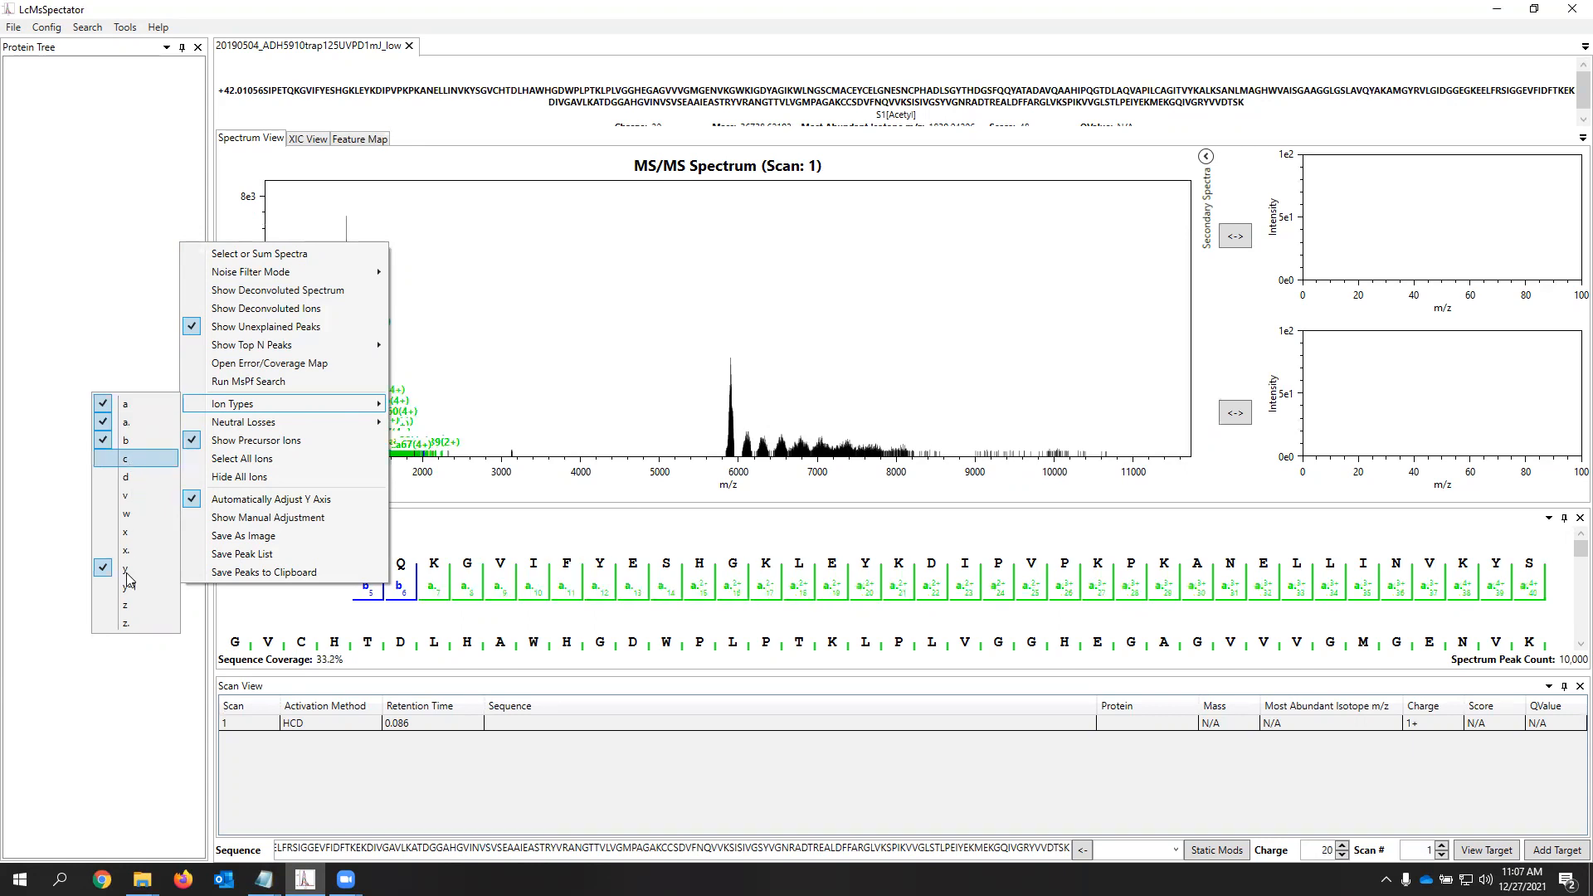
pyautogui.click(130, 535)
pyautogui.click(124, 601)
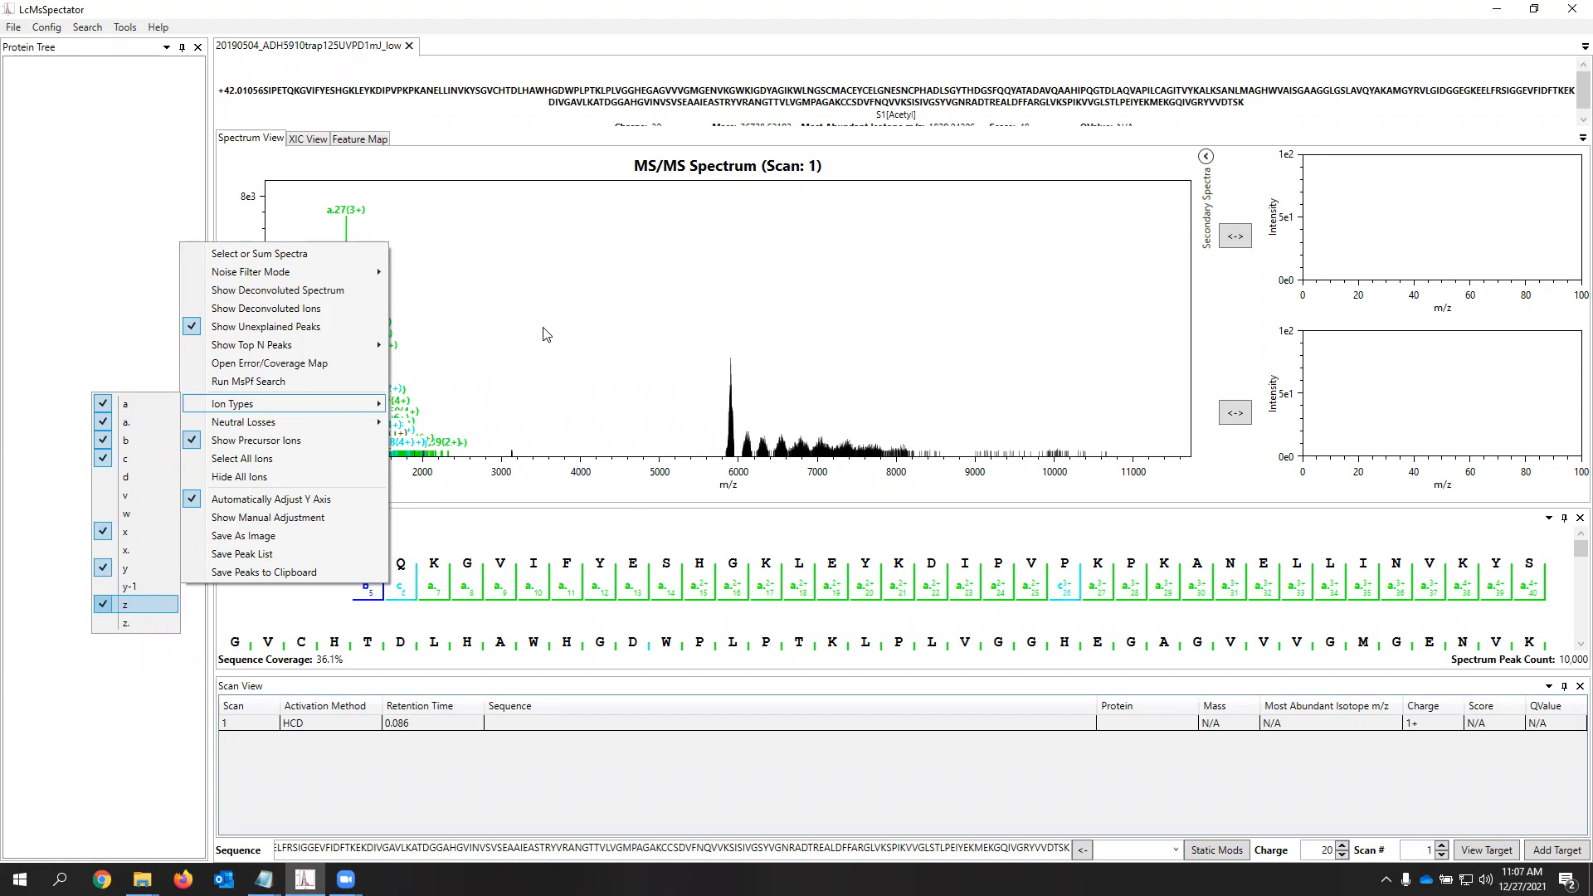
pyautogui.press('Escape')
pyautogui.press('Escape')
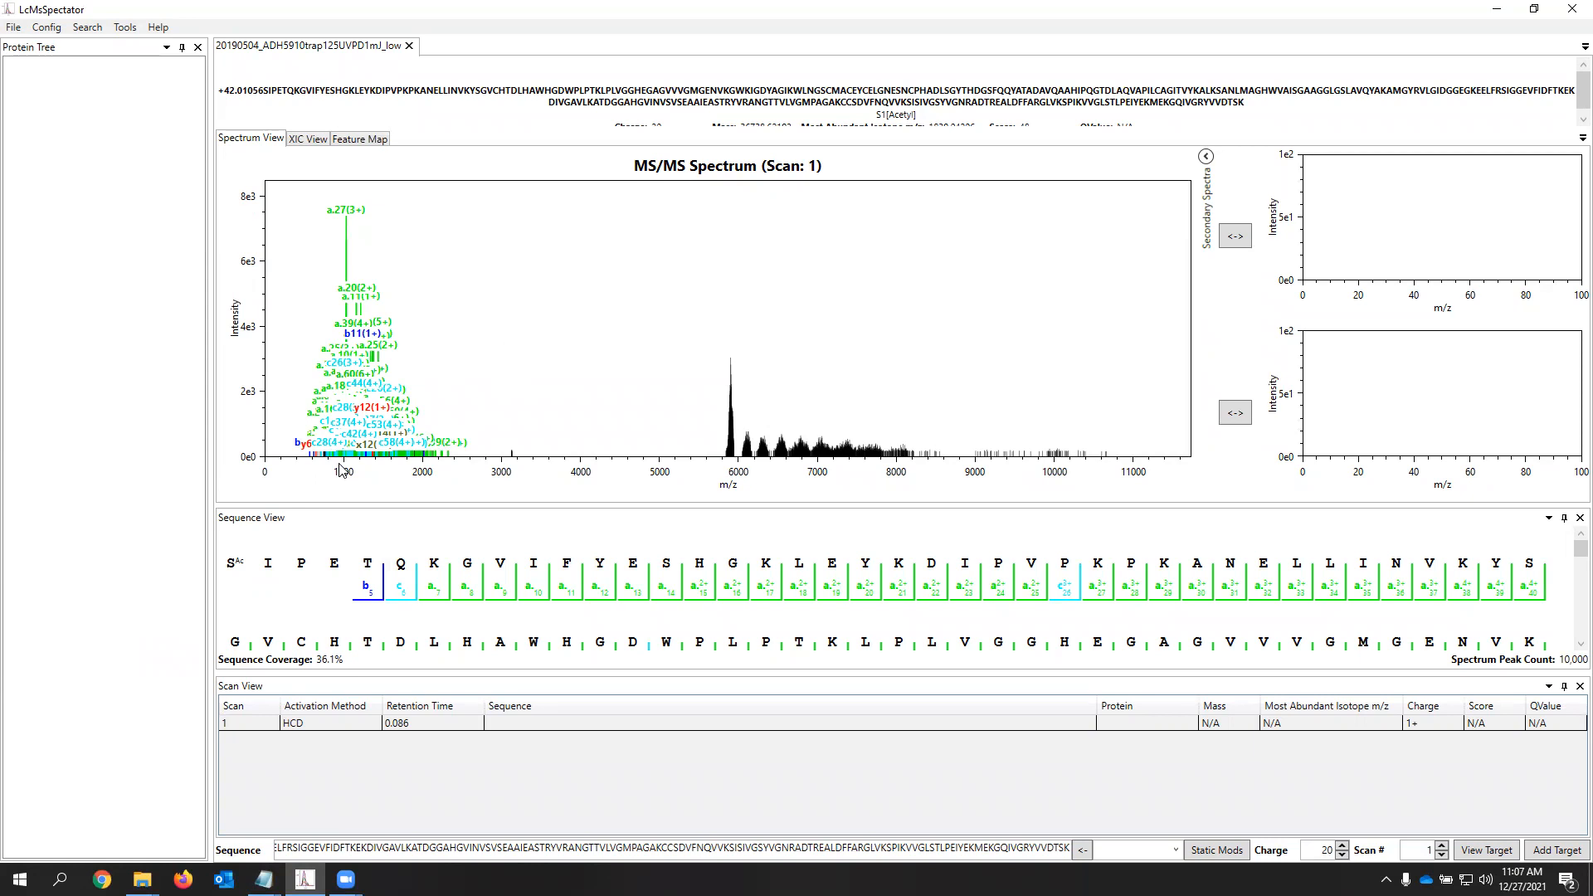
# Narrow the spectrum's m/z range around the annotated fragments and collapse the secondary spectra to widen the plot
pyautogui.scroll(1, 340, 469)
pyautogui.scroll(2, 340, 468)
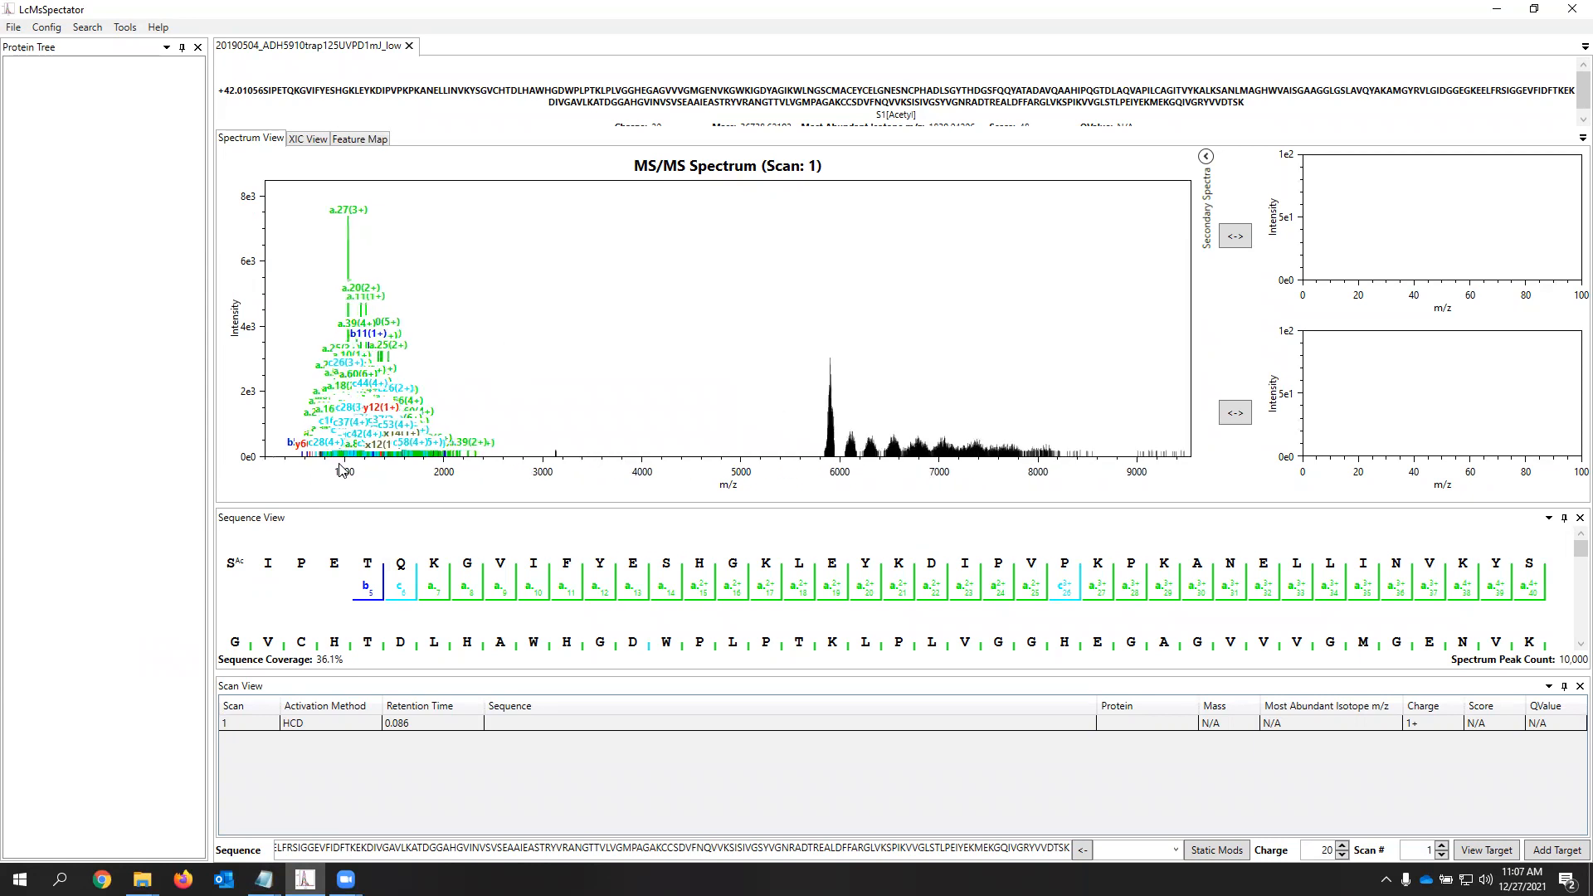
pyautogui.scroll(1, 340, 469)
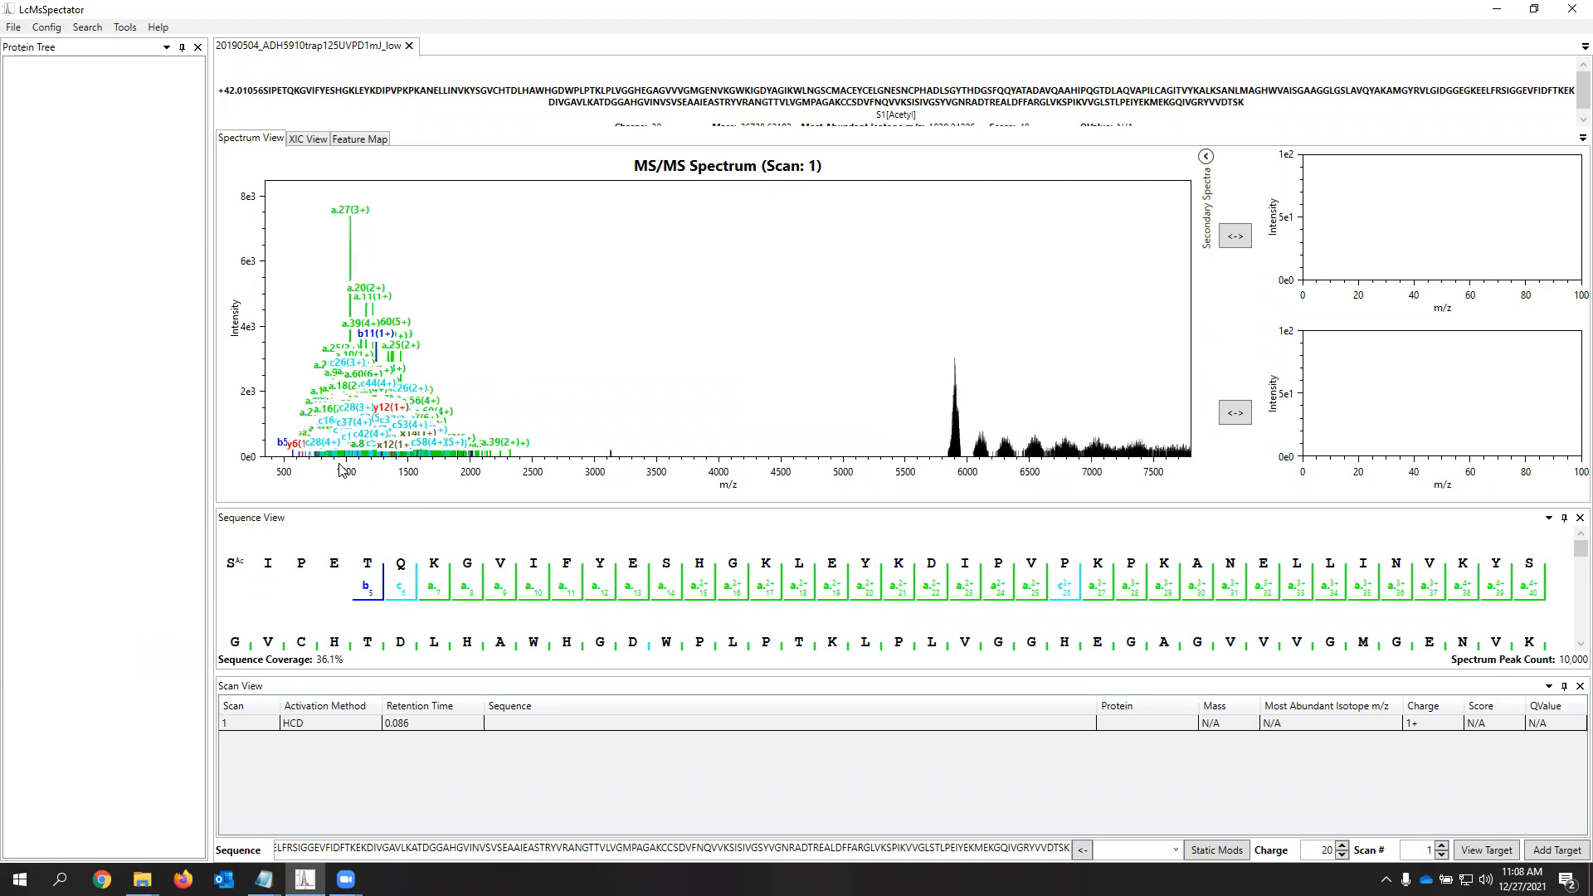
pyautogui.scroll(2, 340, 468)
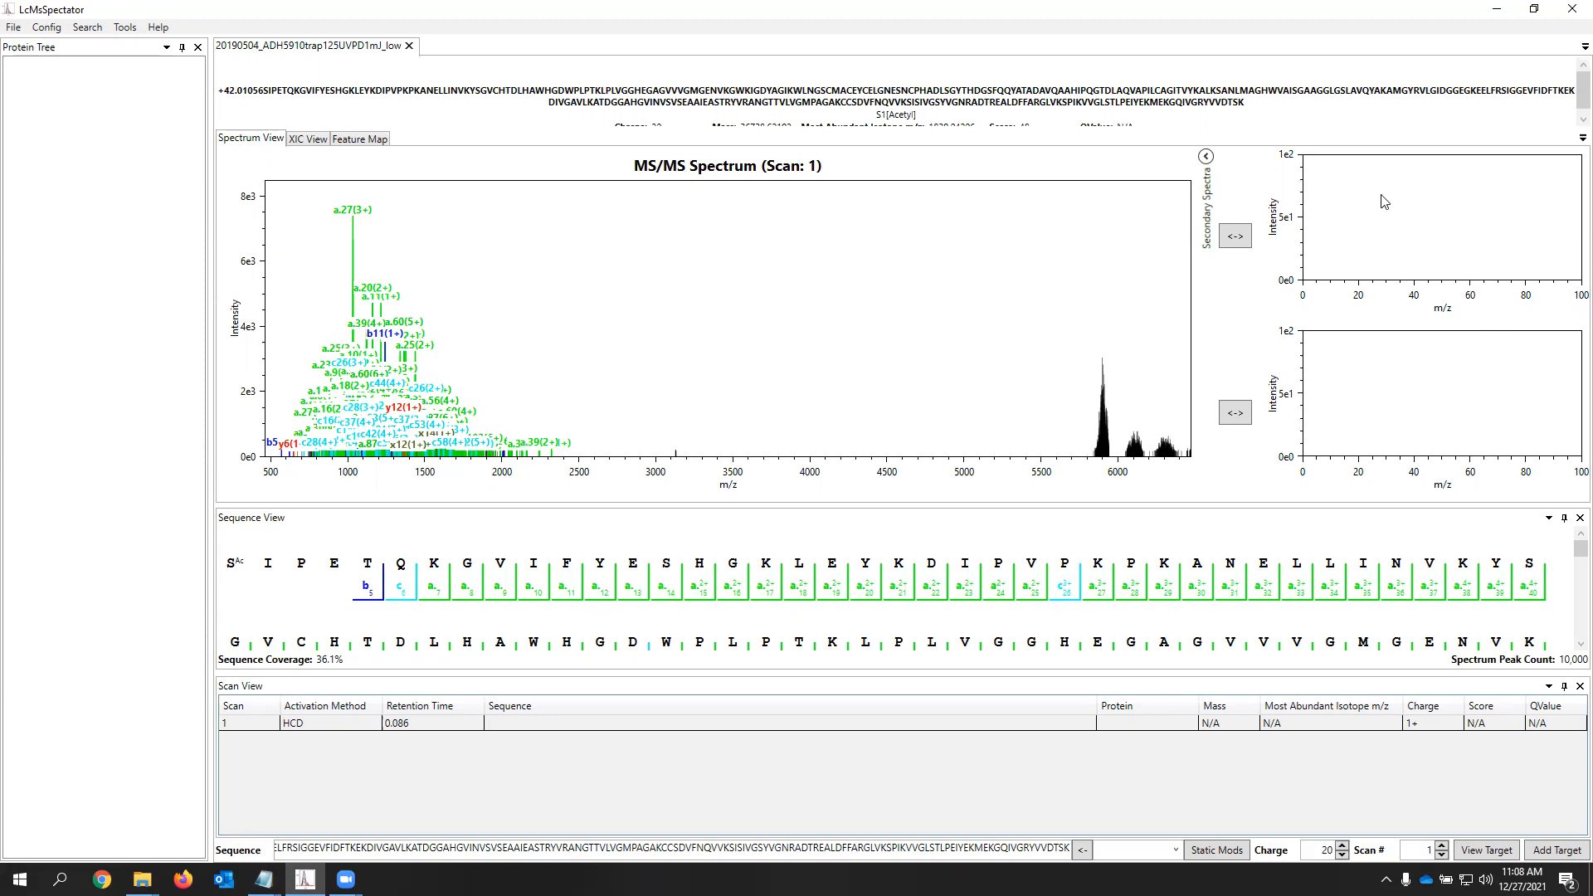
pyautogui.click(1206, 157)
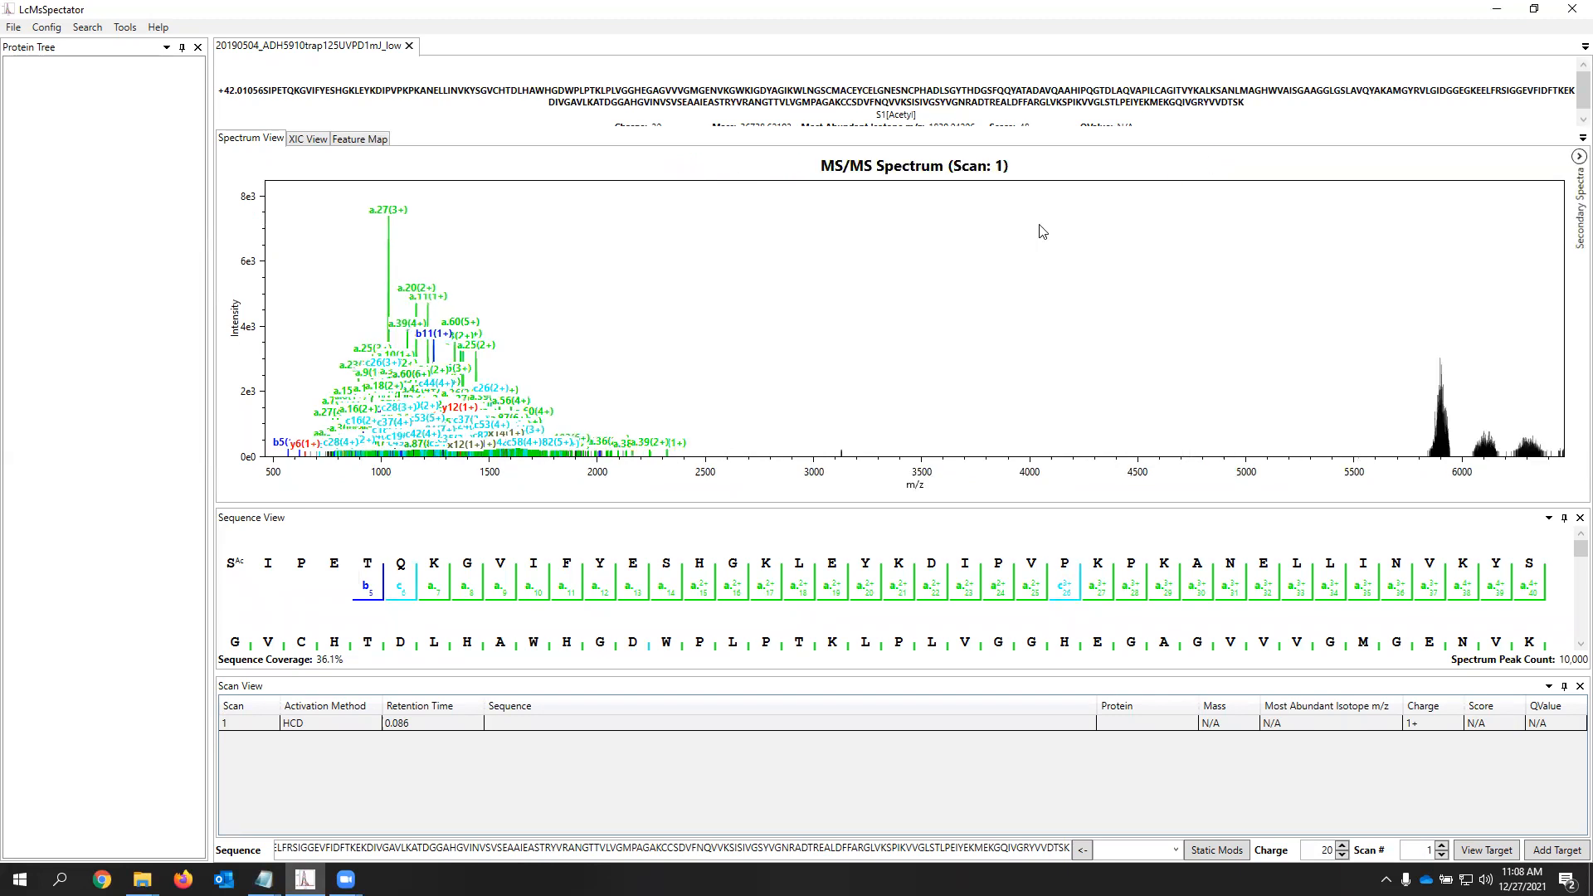
# Look at the XIC view and the feature map, and return to the spectrum view
pyautogui.click(317, 141)
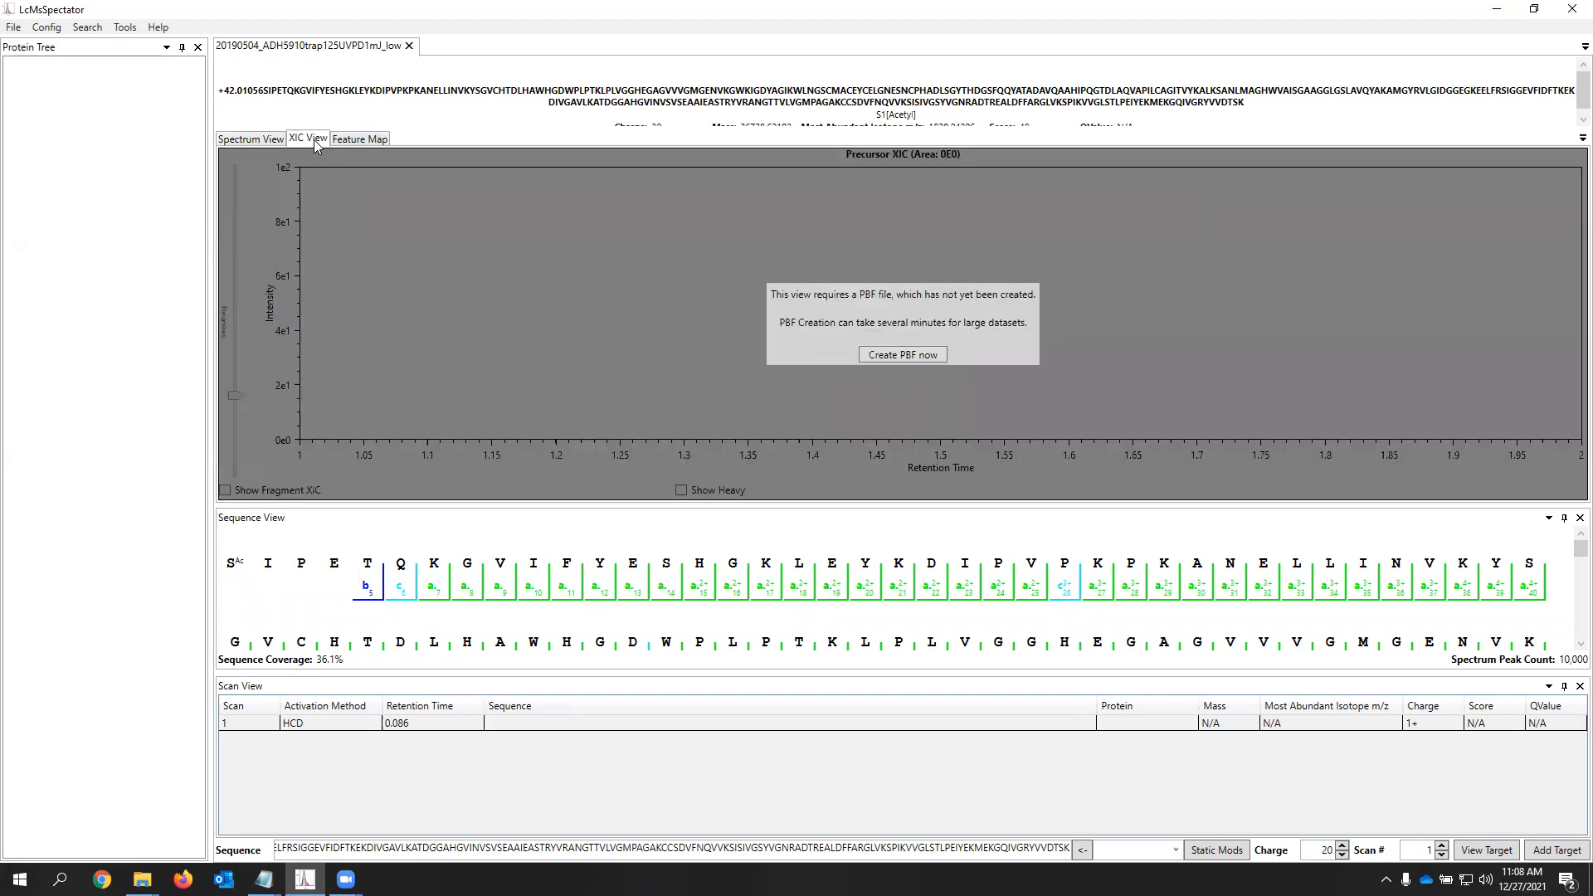
pyautogui.click(363, 141)
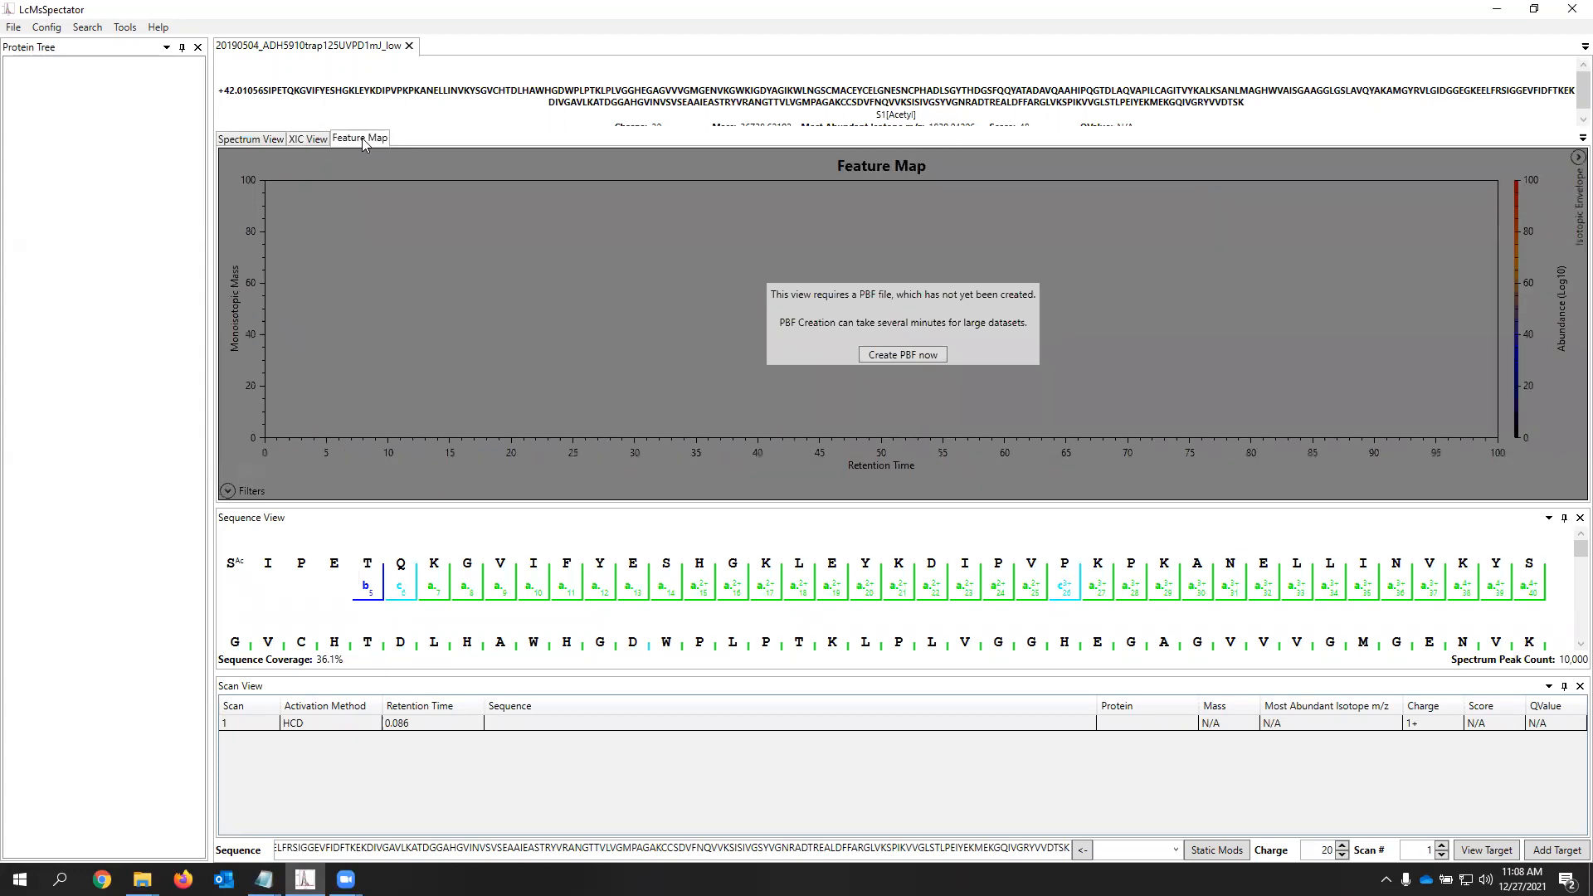
pyautogui.click(252, 140)
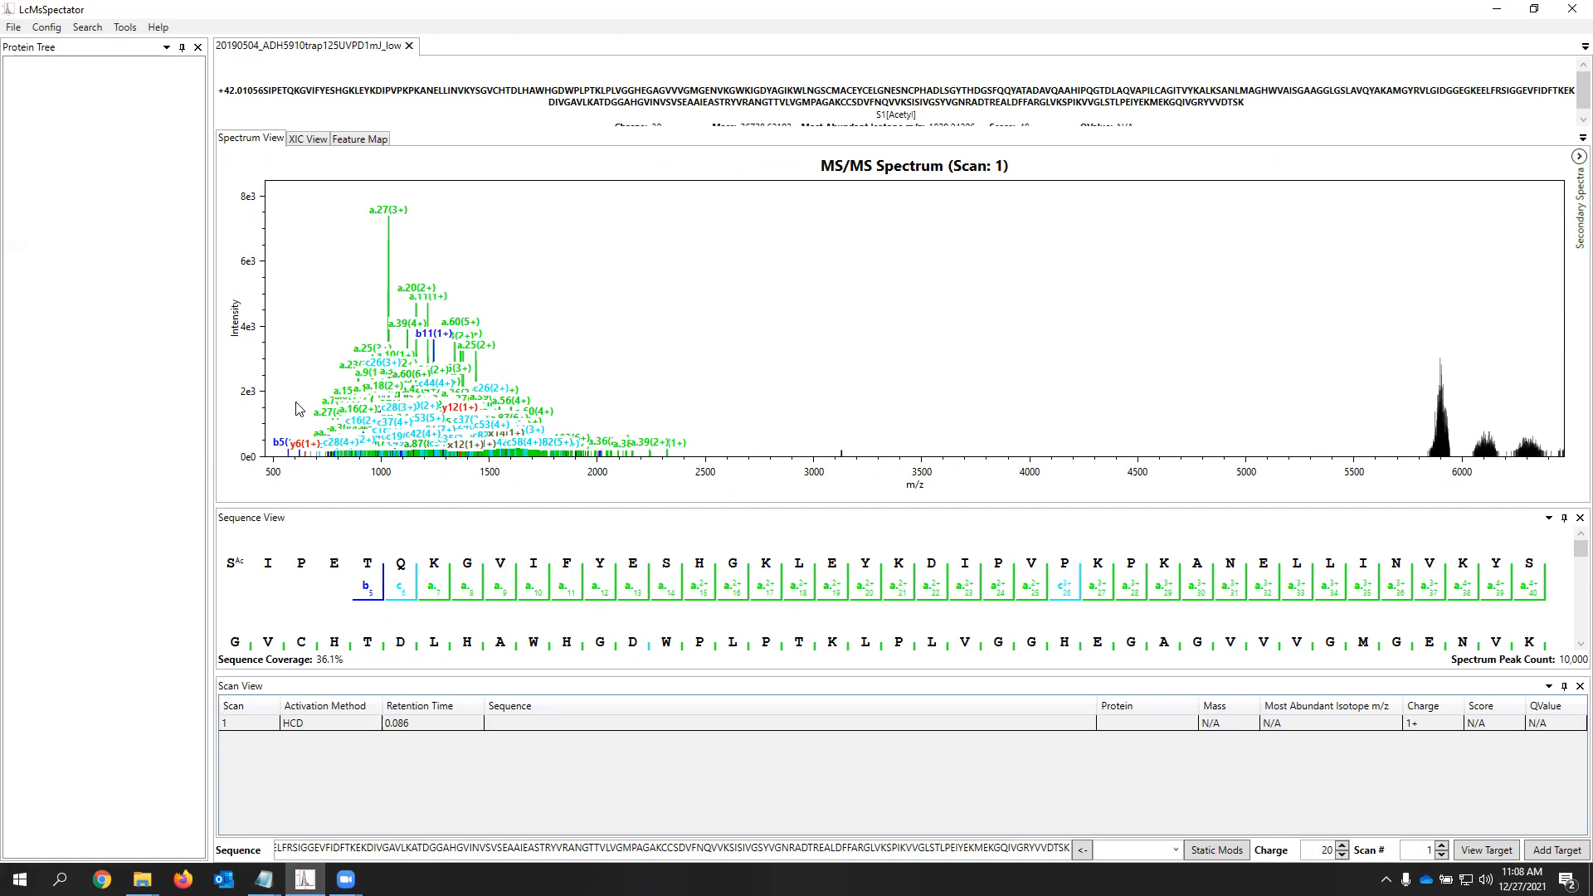
# Show the manual axis adjustment for the spectrum and set its m/z range to 400–2400
pyautogui.rightClick(303, 311)
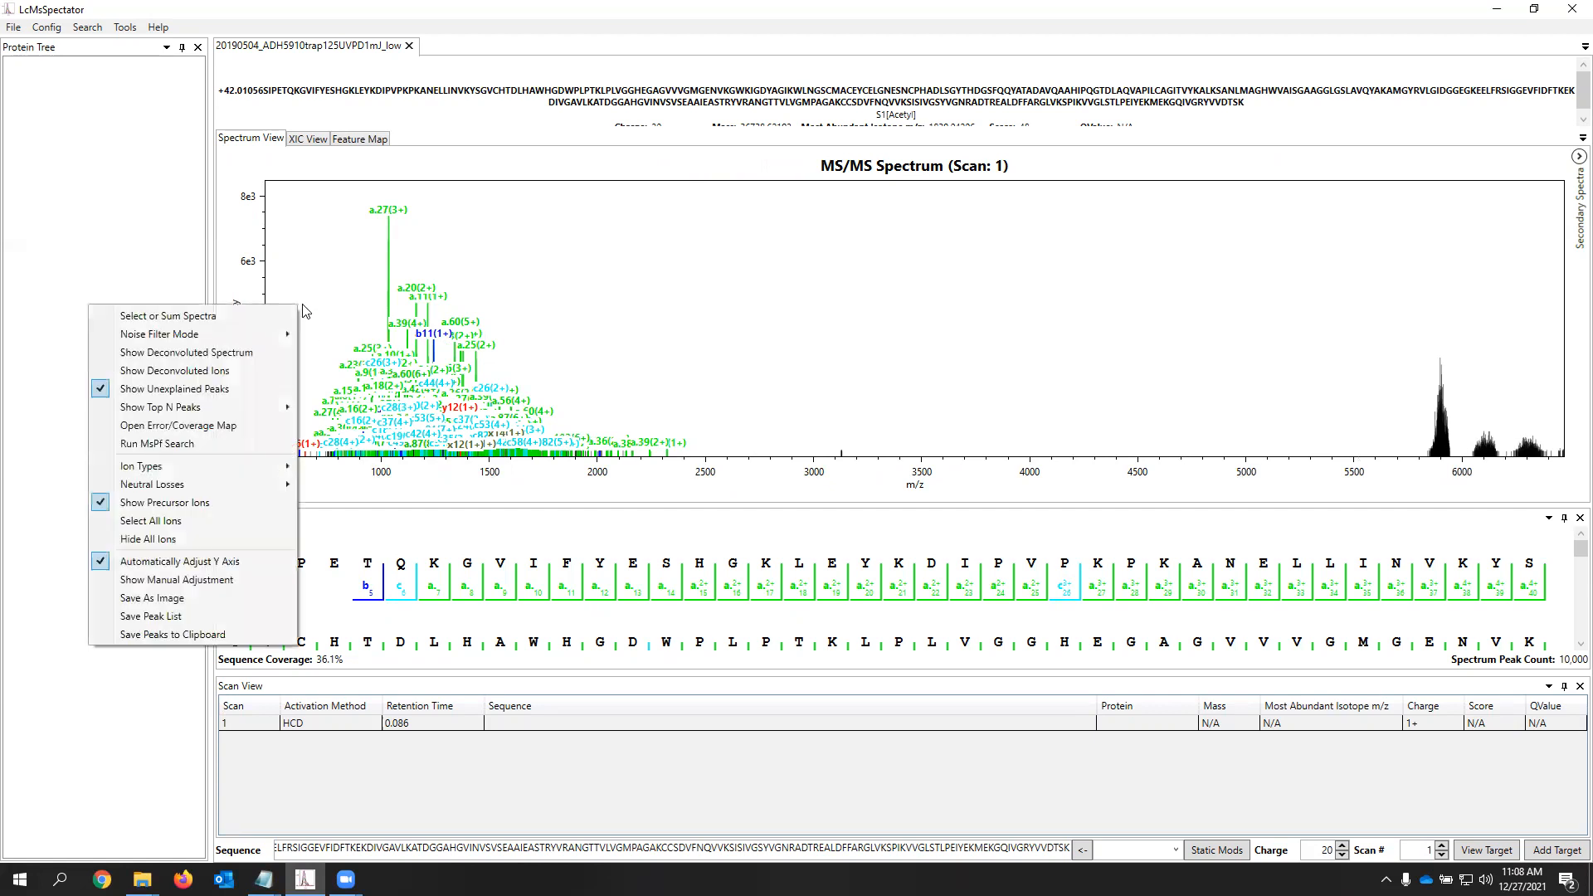
pyautogui.click(225, 579)
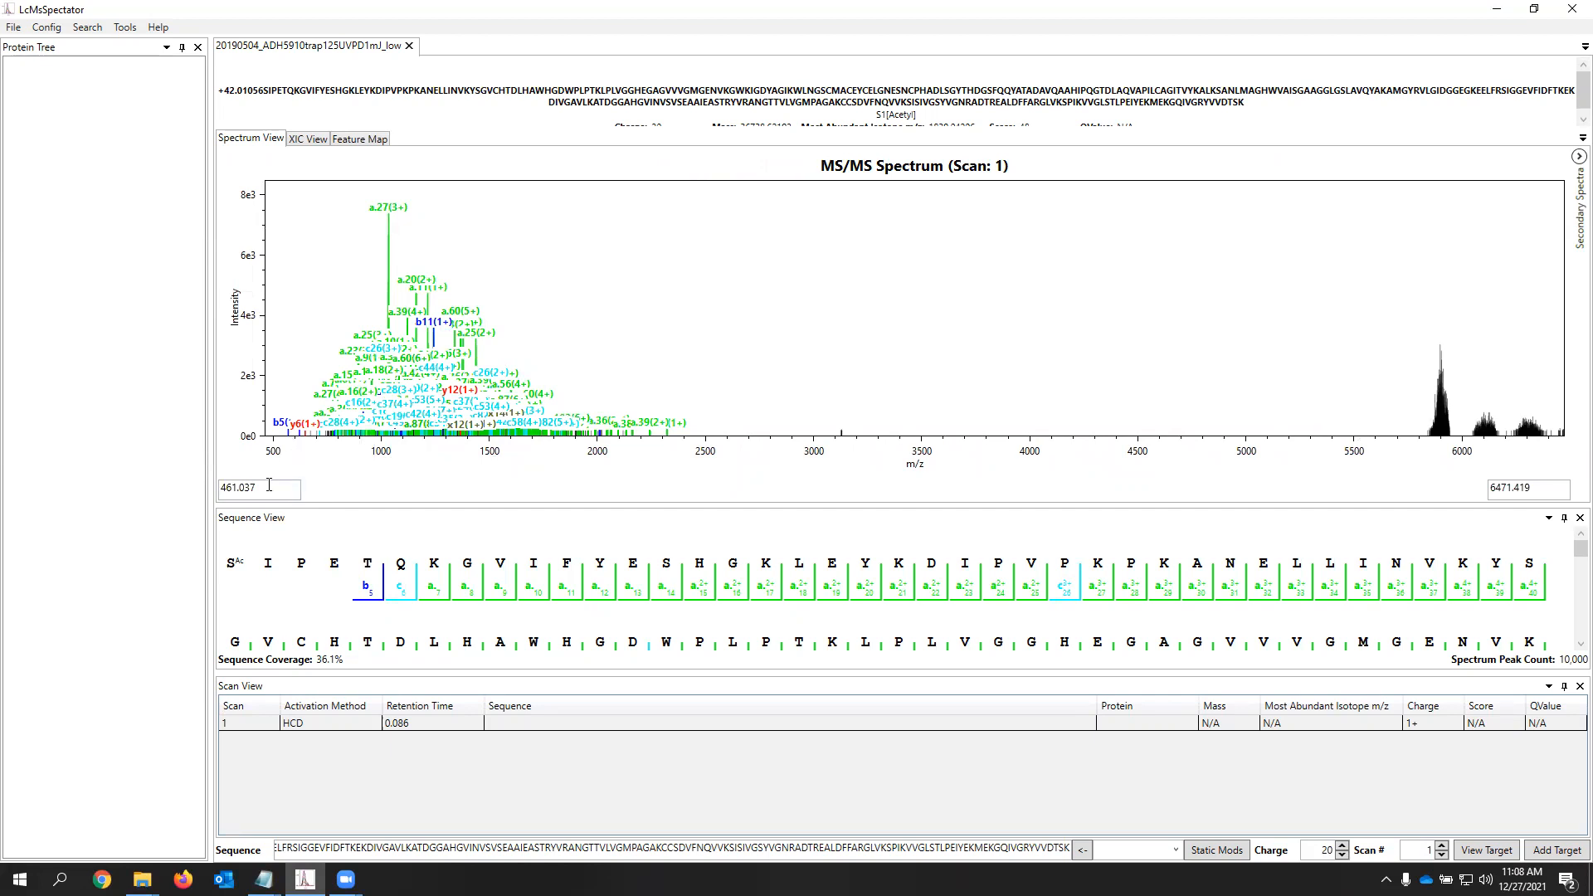
pyautogui.moveTo(266, 486); pyautogui.dragTo(114, 474)
pyautogui.write('400')
pyautogui.moveTo(1547, 491); pyautogui.dragTo(1359, 465)
pyautogui.write('2400')
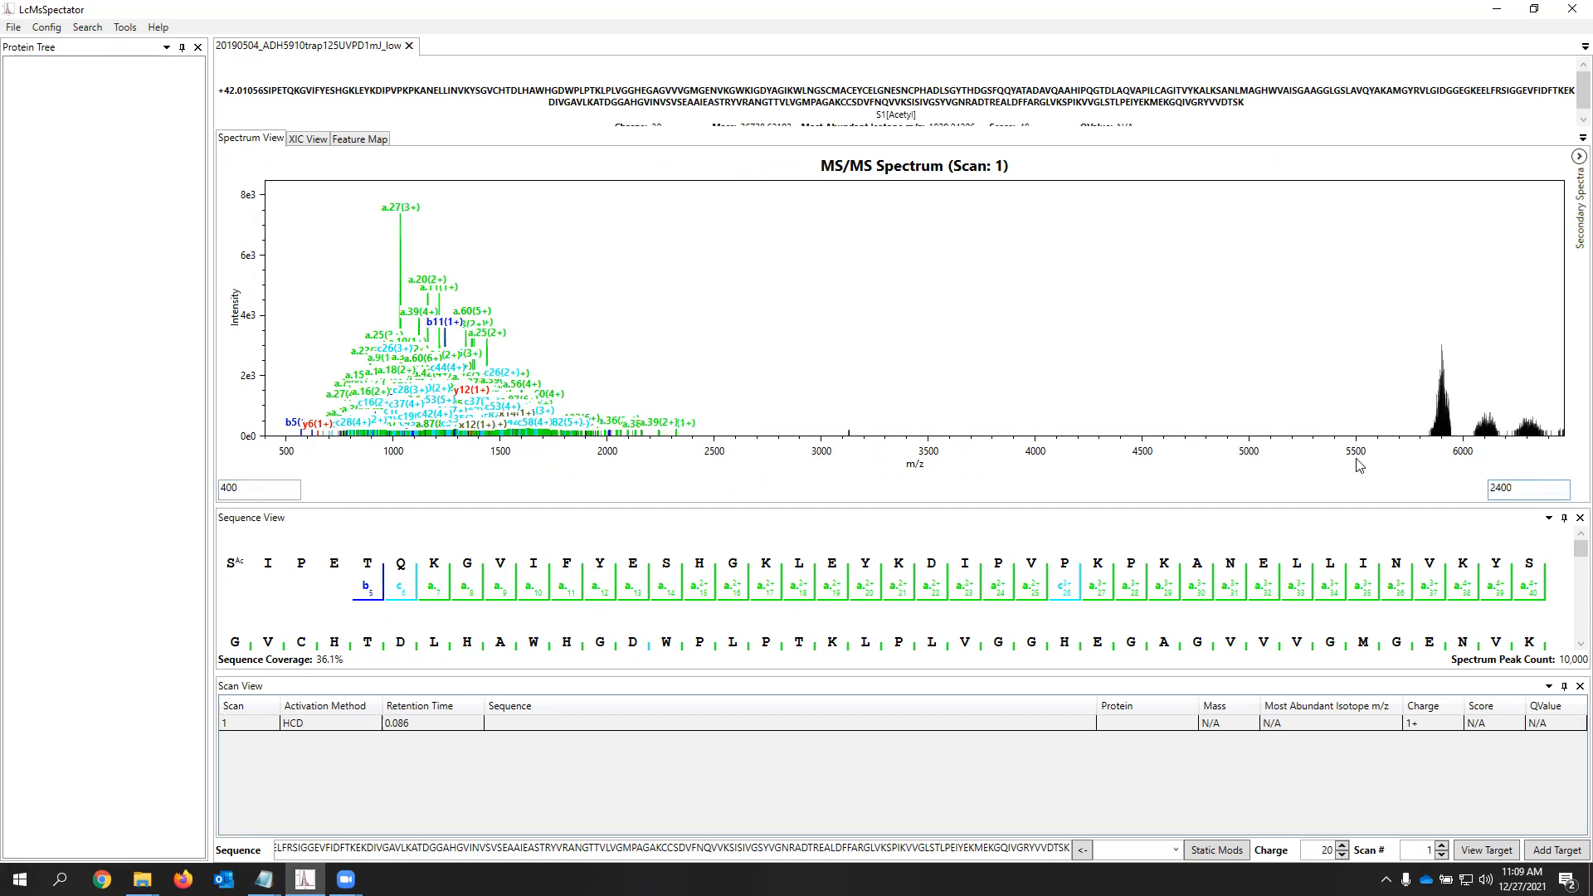
pyautogui.press('Return')
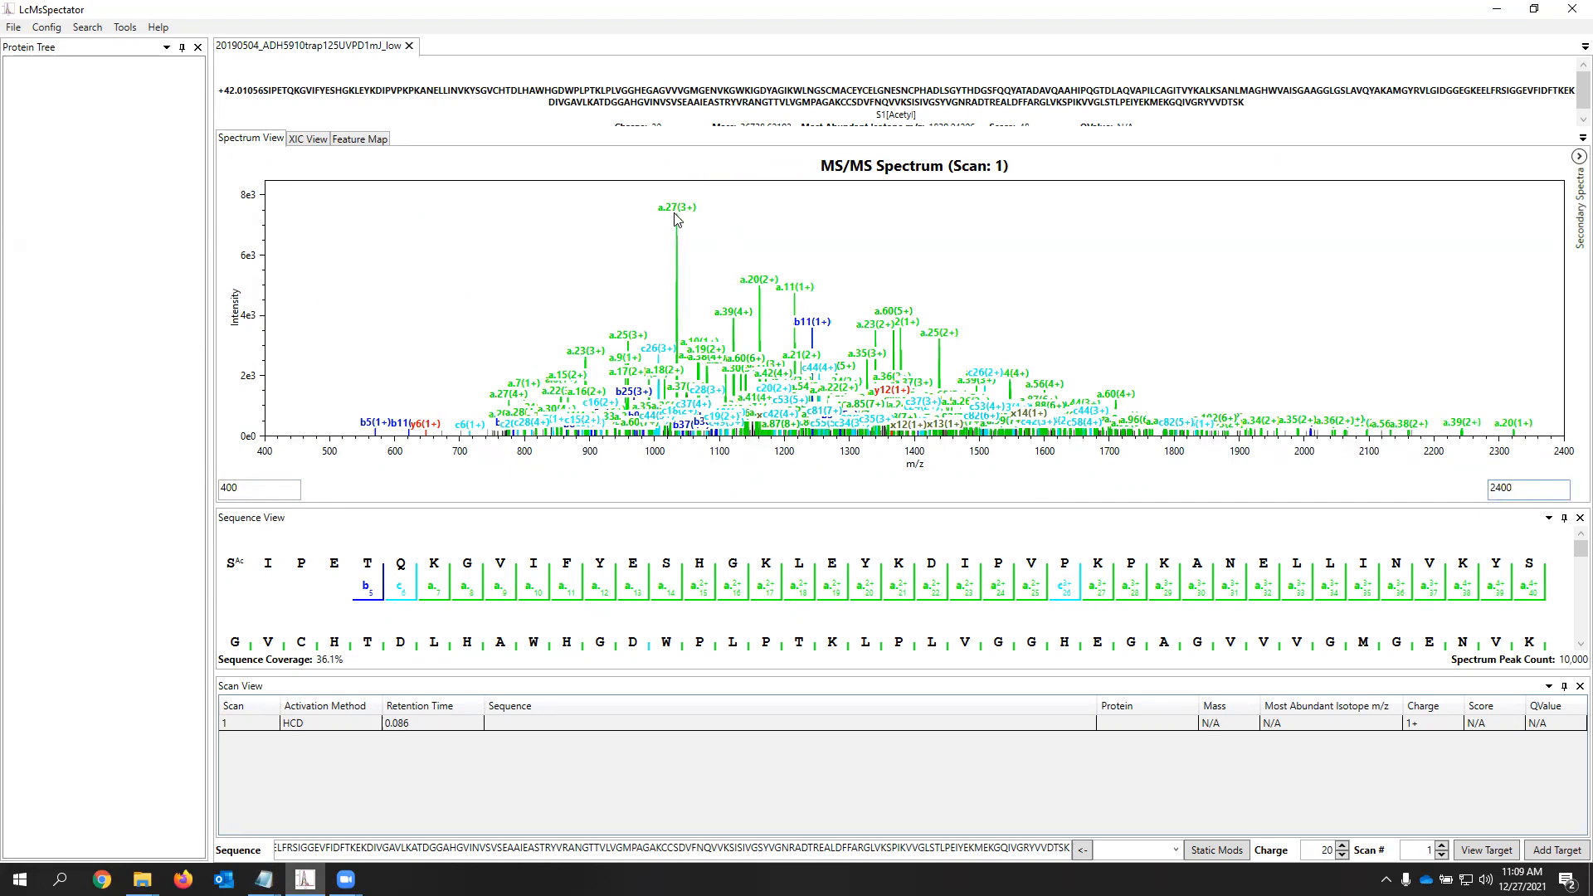
# Turn off automatic Y axis adjustment, set the maximum intensity to 2000, and fine-tune the intensity axis range on the plot
pyautogui.rightClick(264, 341)
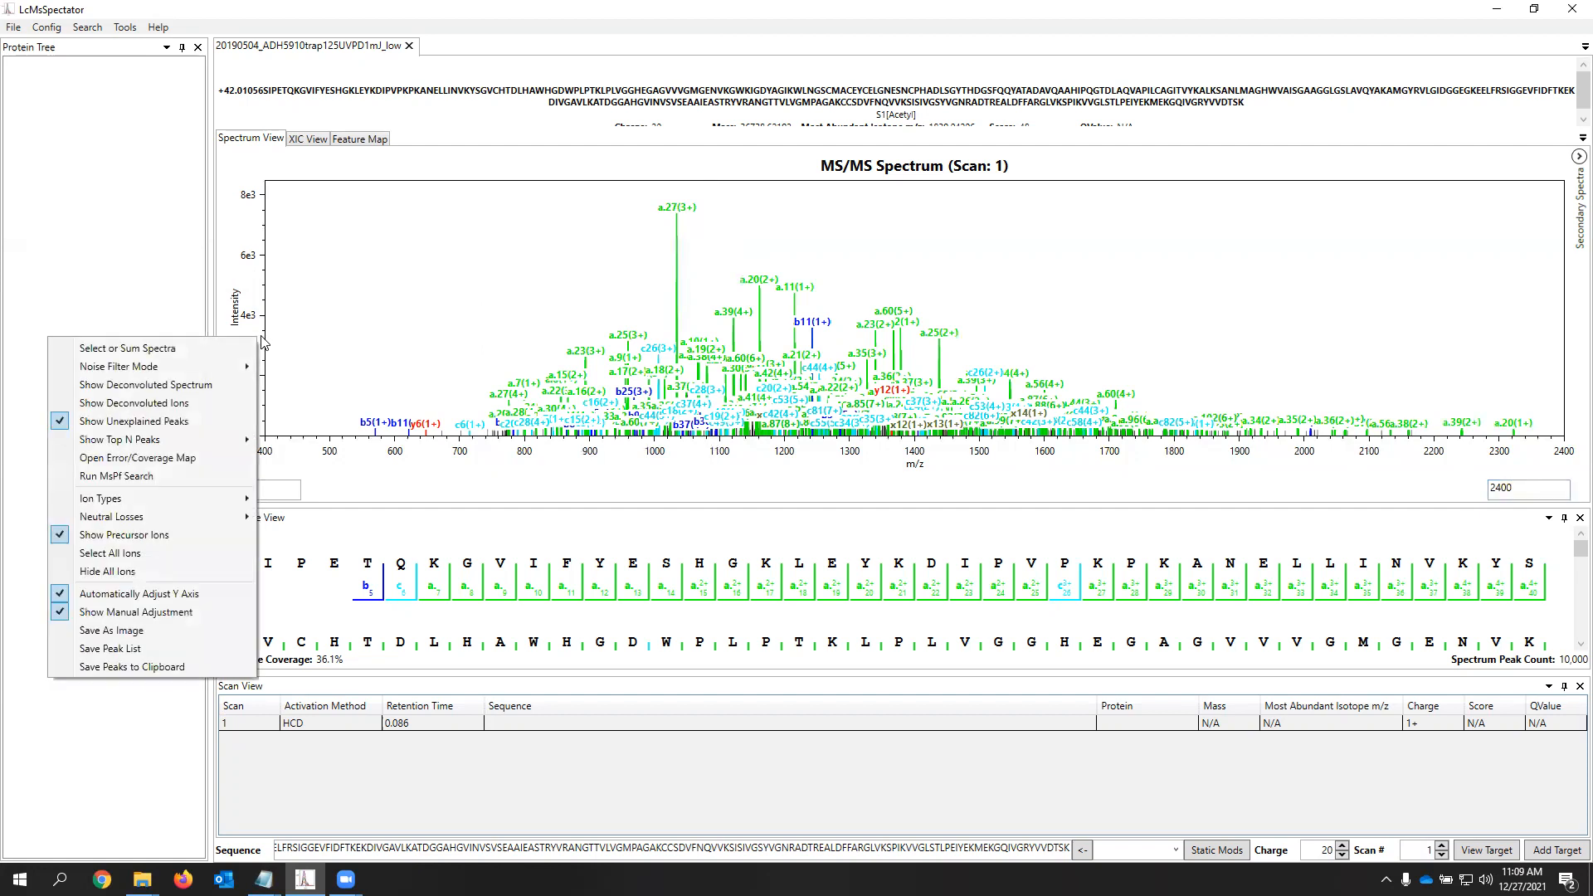
pyautogui.click(151, 594)
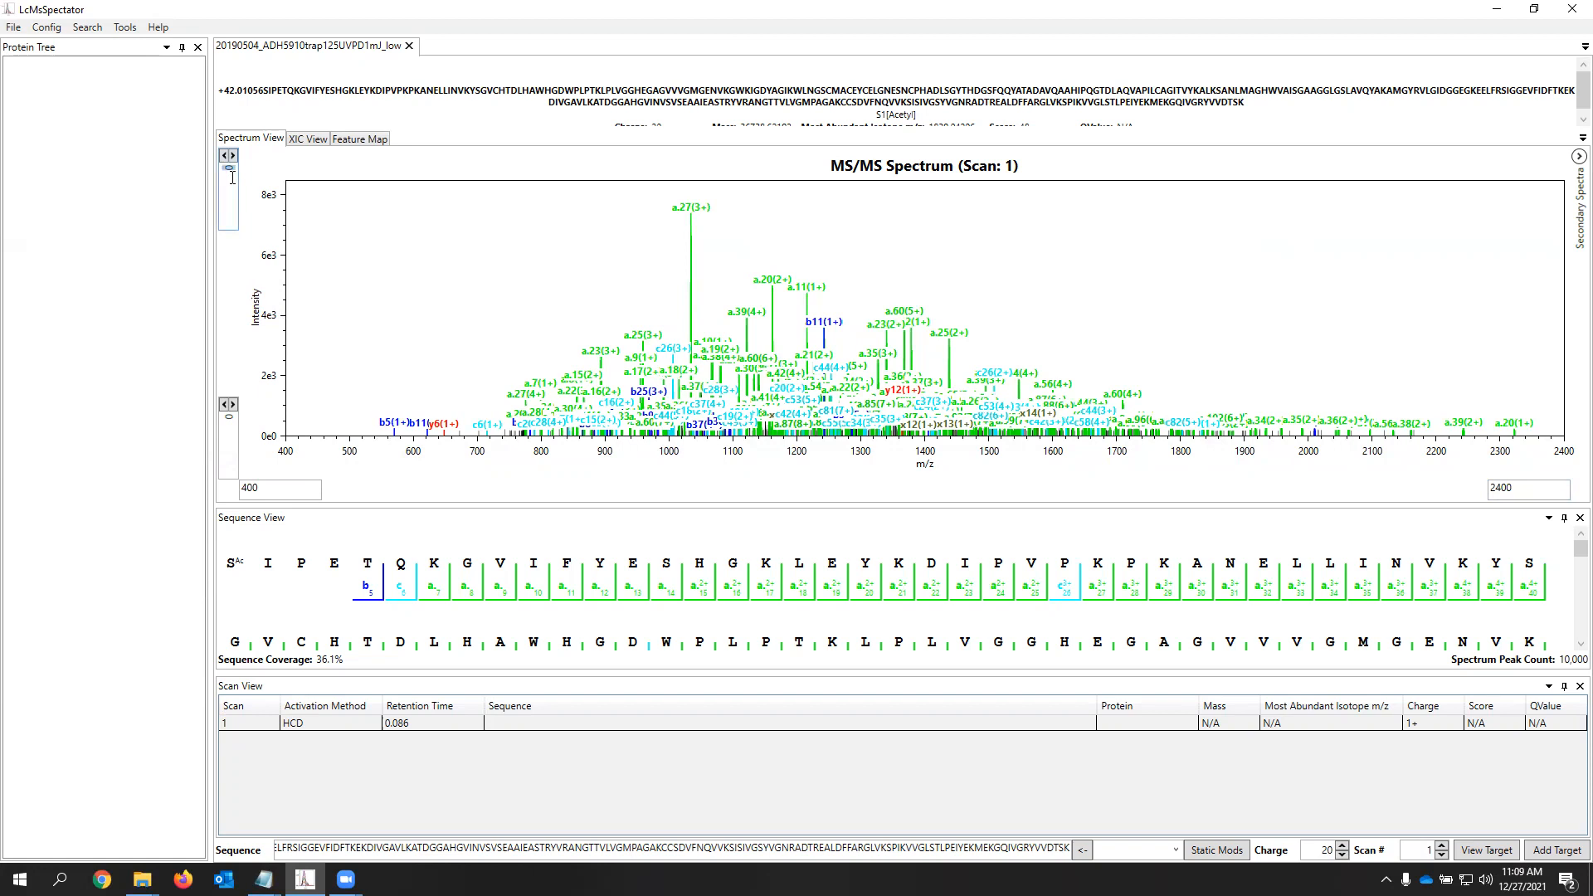
pyautogui.write('2000')
pyautogui.press('BackSpace')
pyautogui.press('Return')
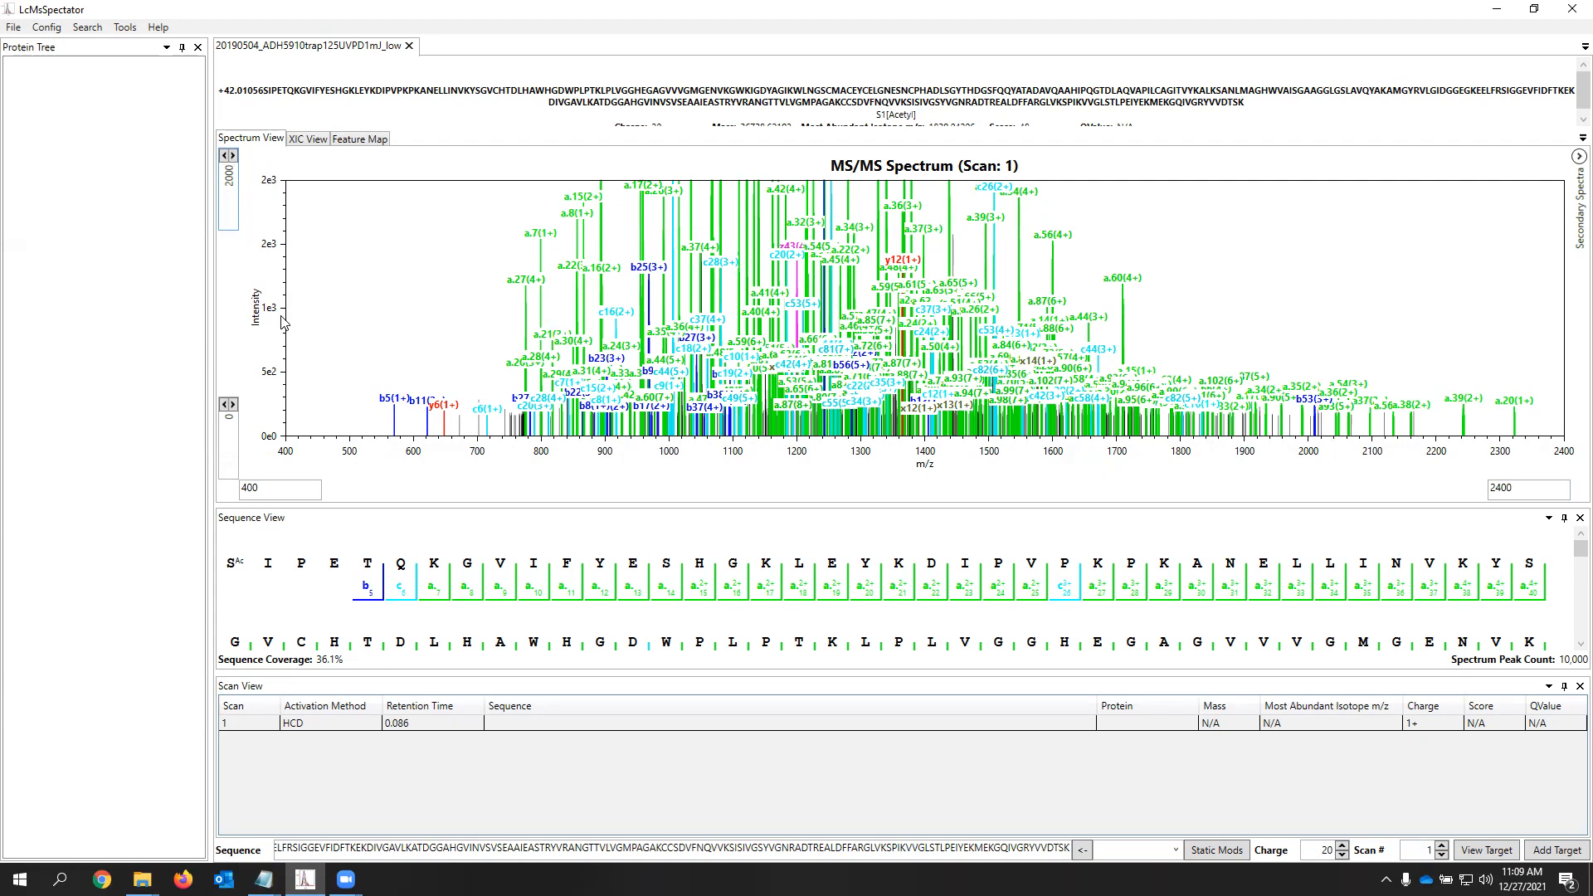
pyautogui.scroll(1, 283, 322)
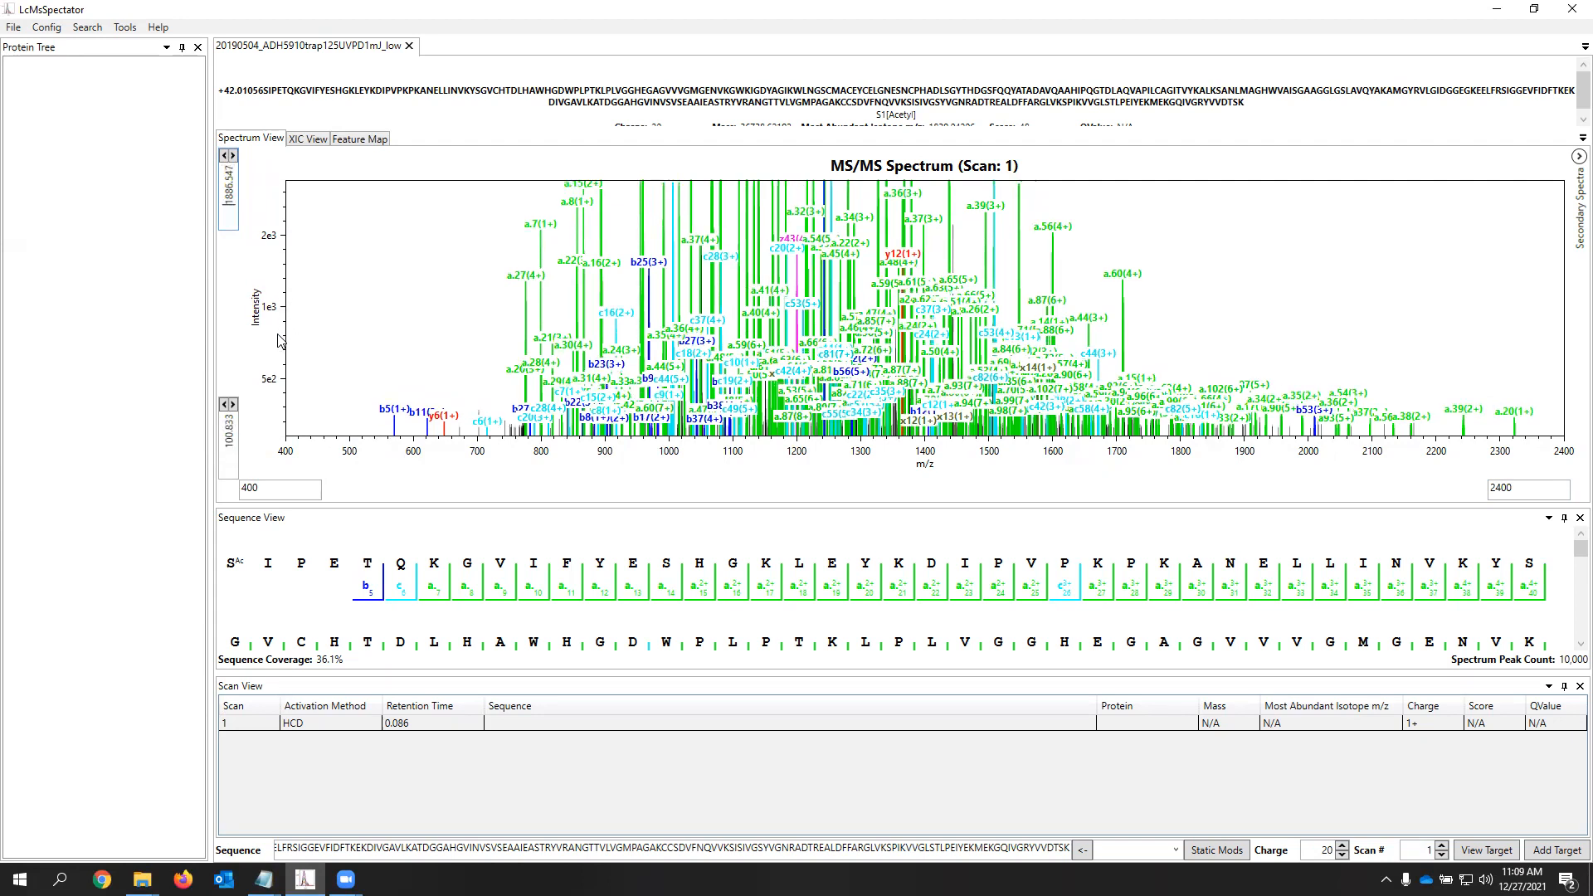
pyautogui.moveTo(279, 335); pyautogui.dragTo(282, 322)
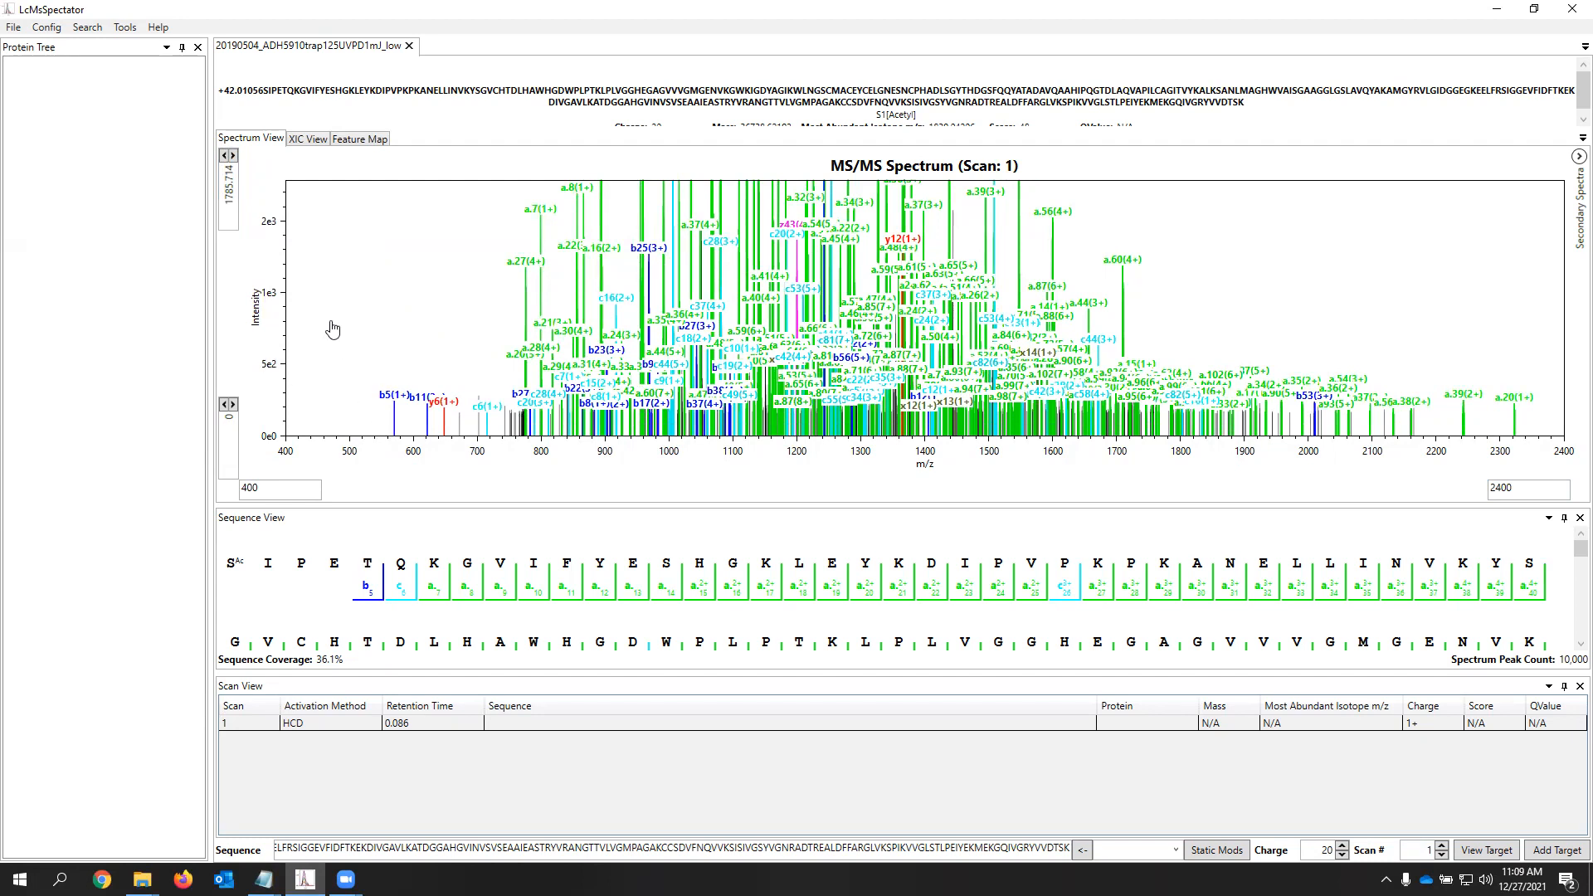
# Look through the spectrum plot's options for deconvolution, unexplained peaks, ion types and exporting
pyautogui.rightClick(331, 277)
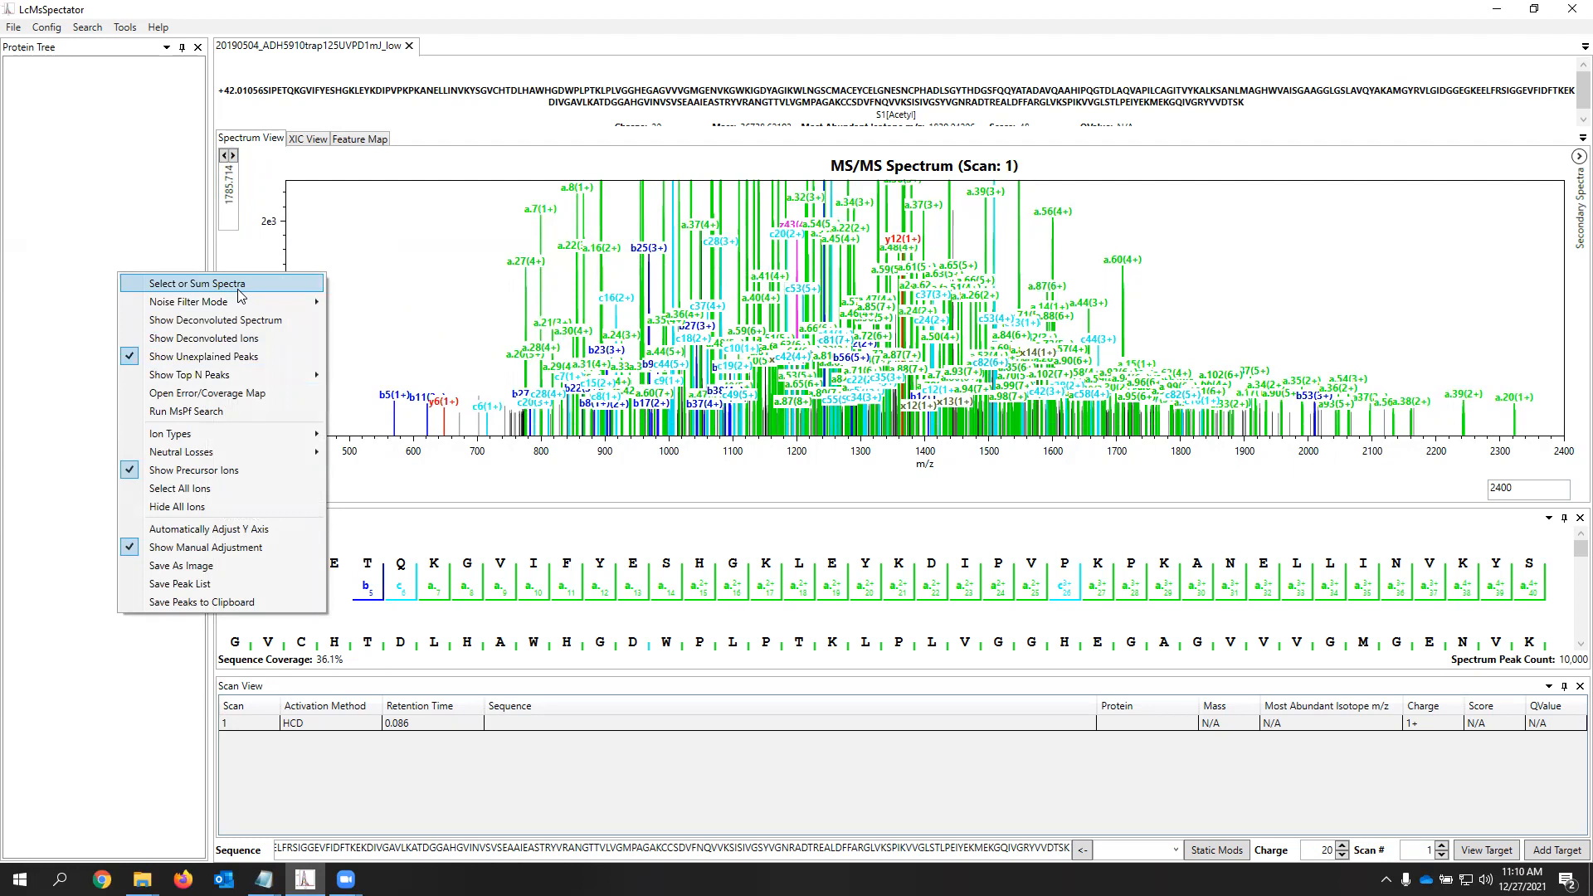
pyautogui.moveTo(230, 312)
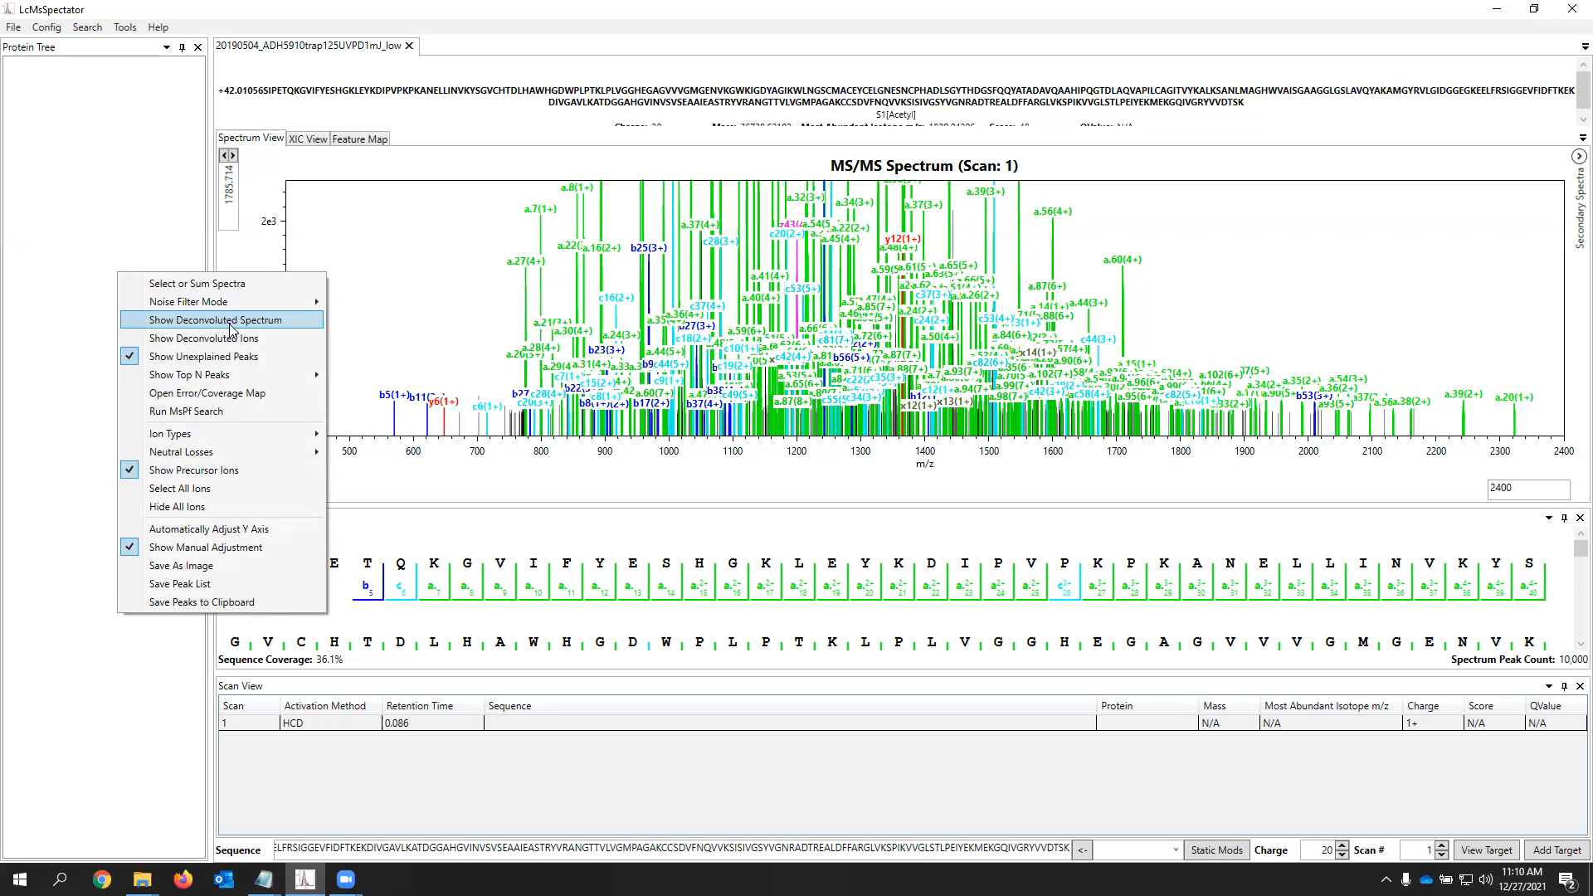
pyautogui.moveTo(222, 379)
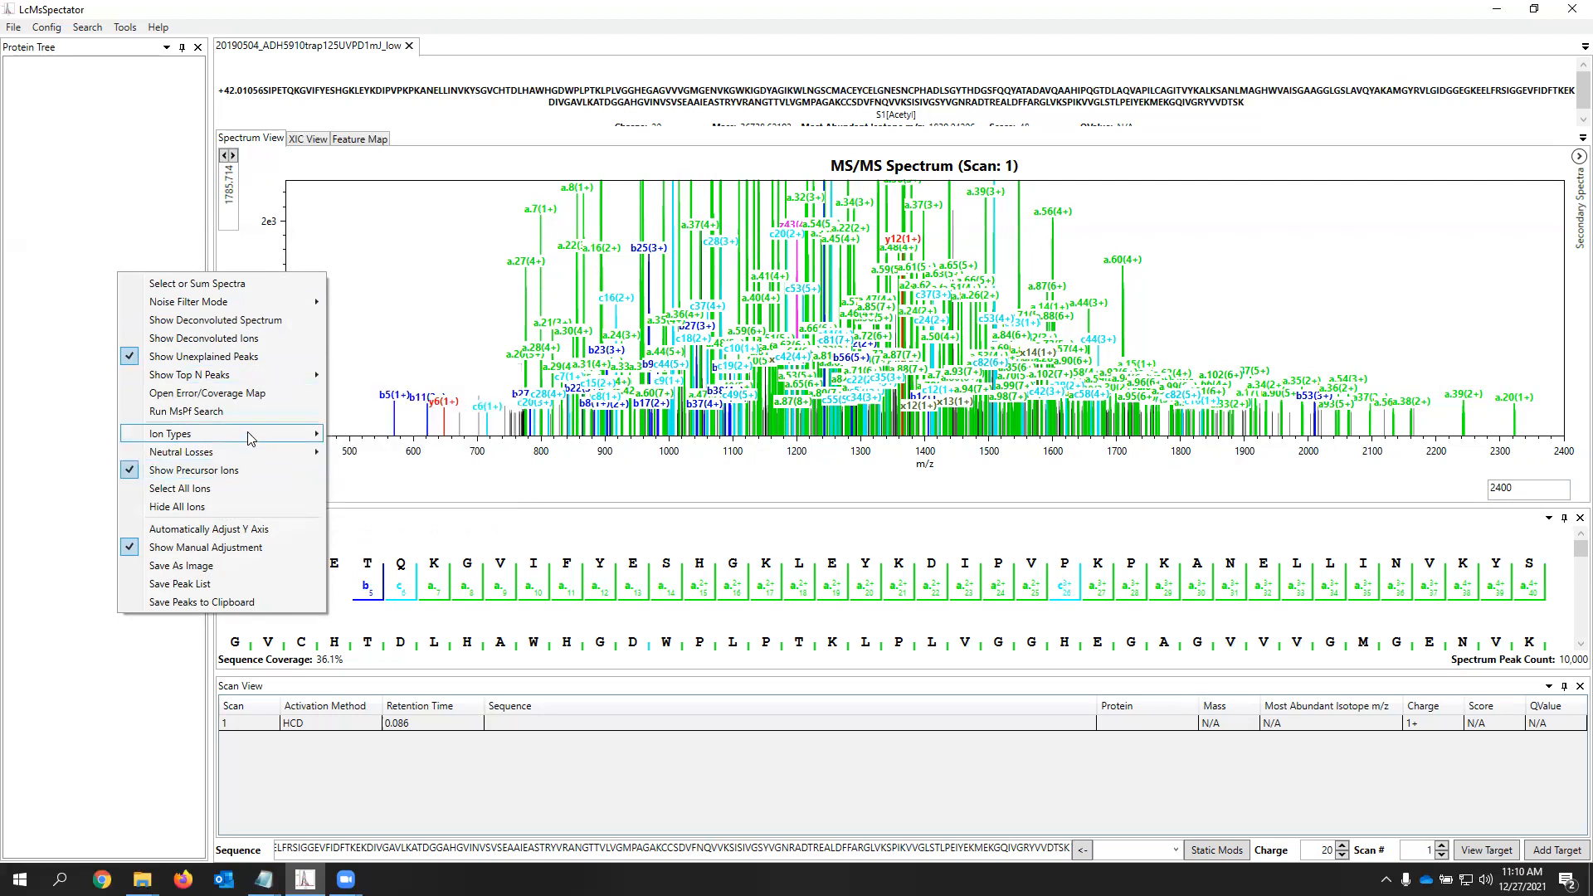
pyautogui.moveTo(249, 437)
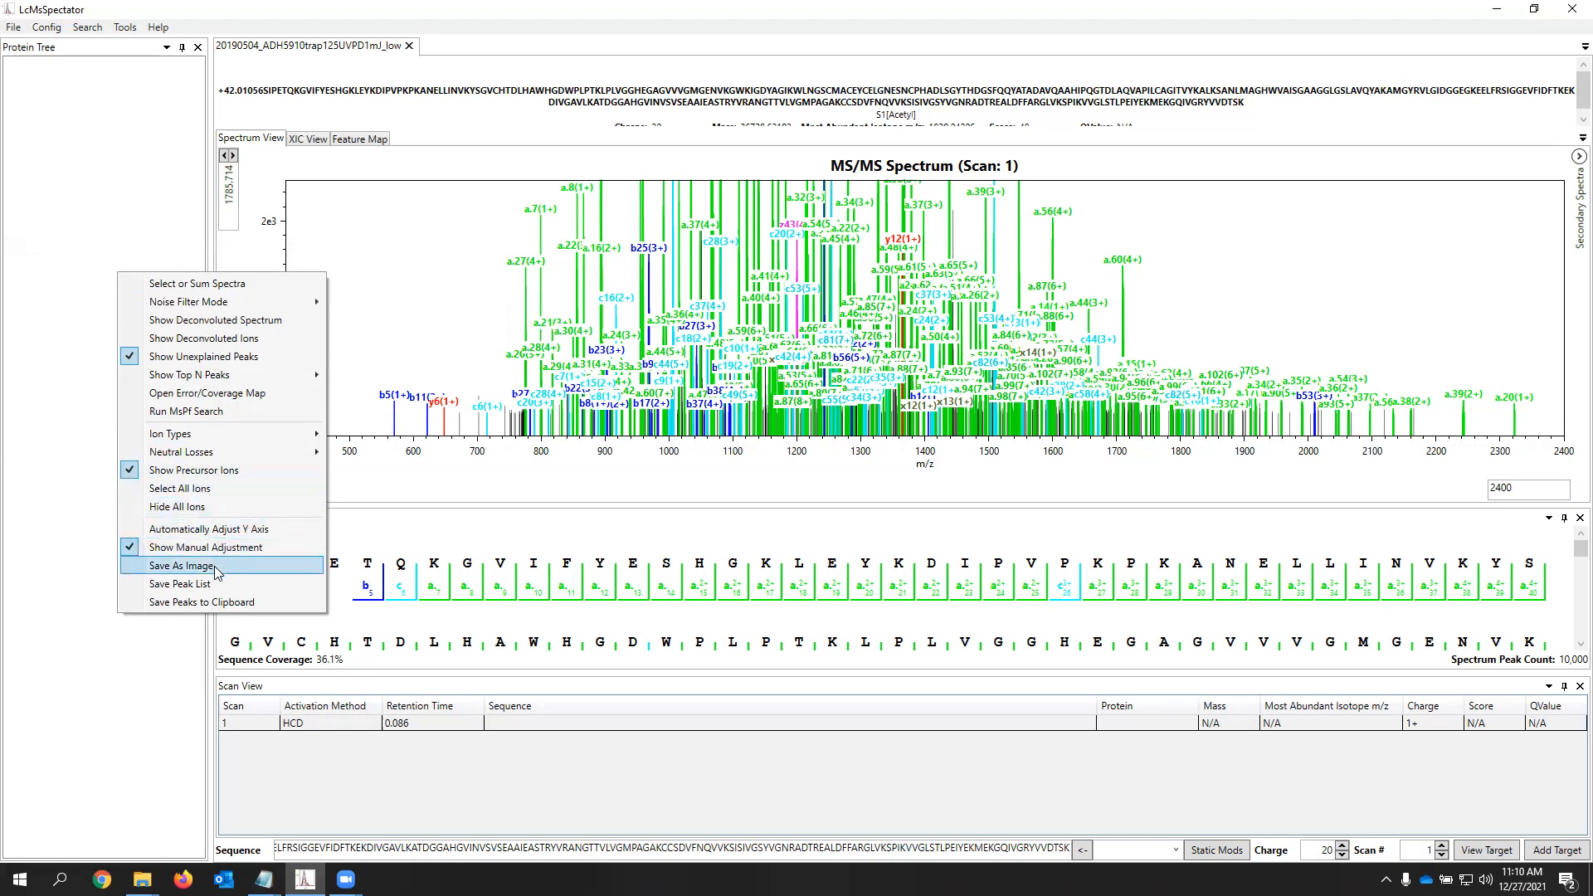
pyautogui.click(476, 289)
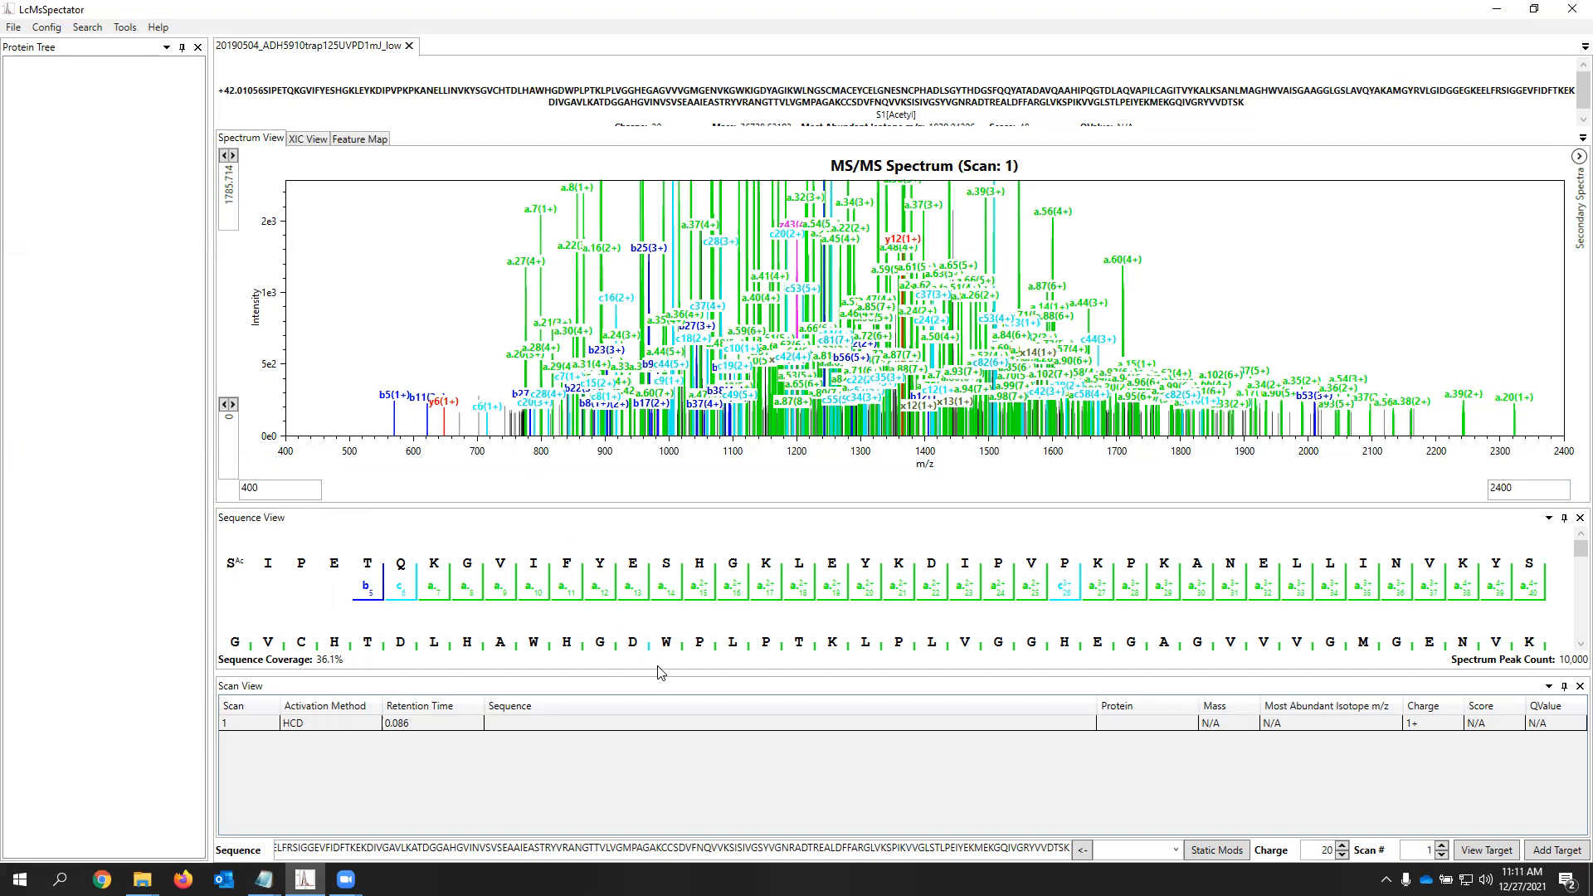
# Enlarge the sequence view to show more residue rows and check its image export option
pyautogui.moveTo(655, 673); pyautogui.dragTo(649, 741)
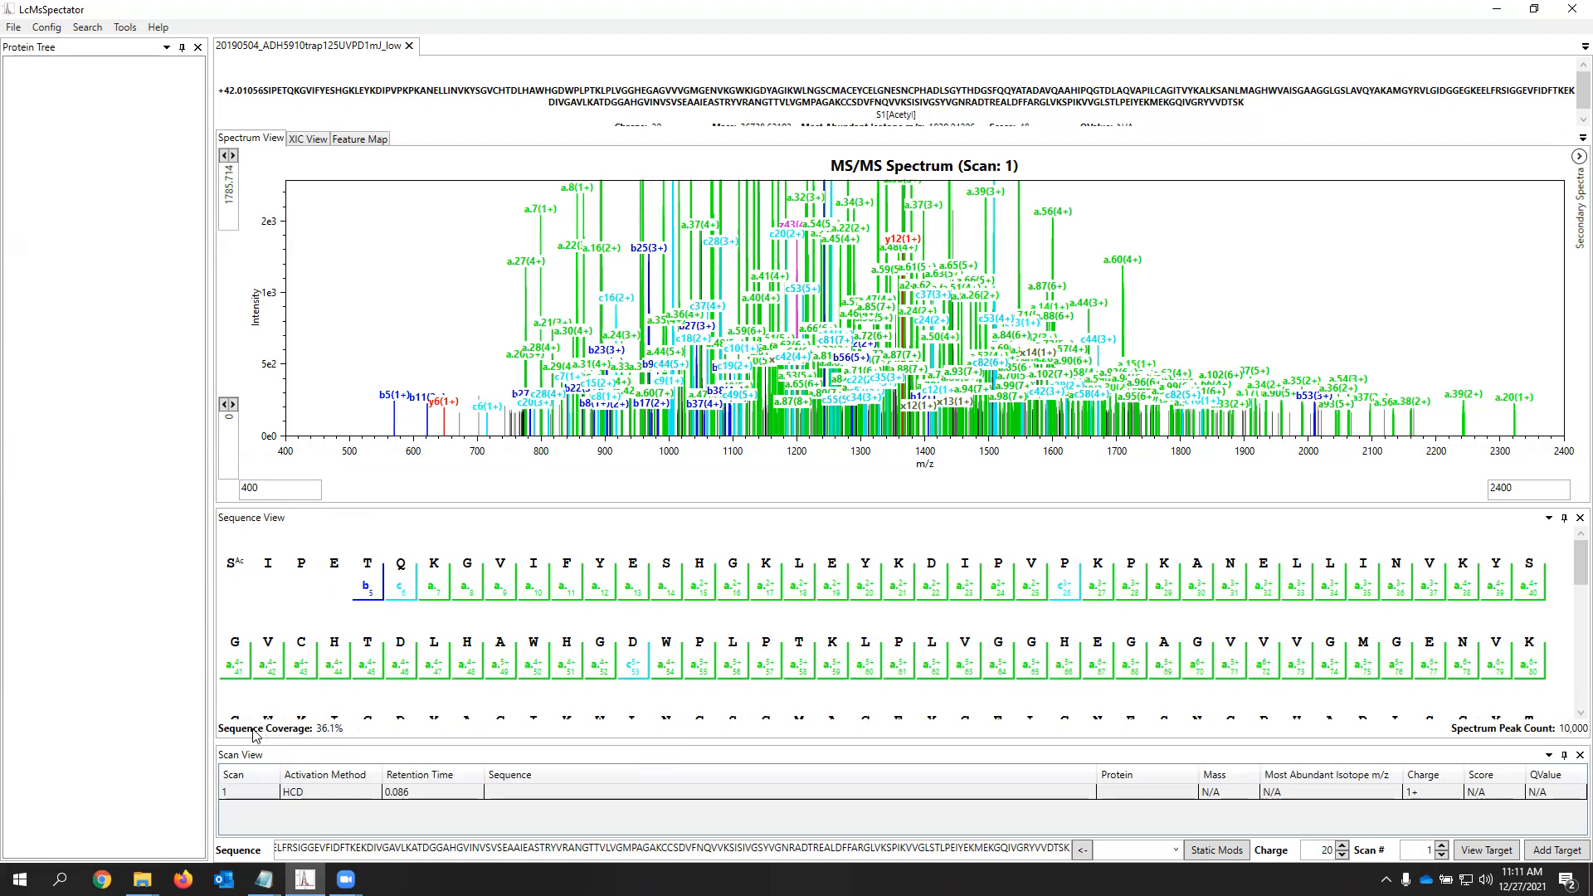
pyautogui.rightClick(547, 616)
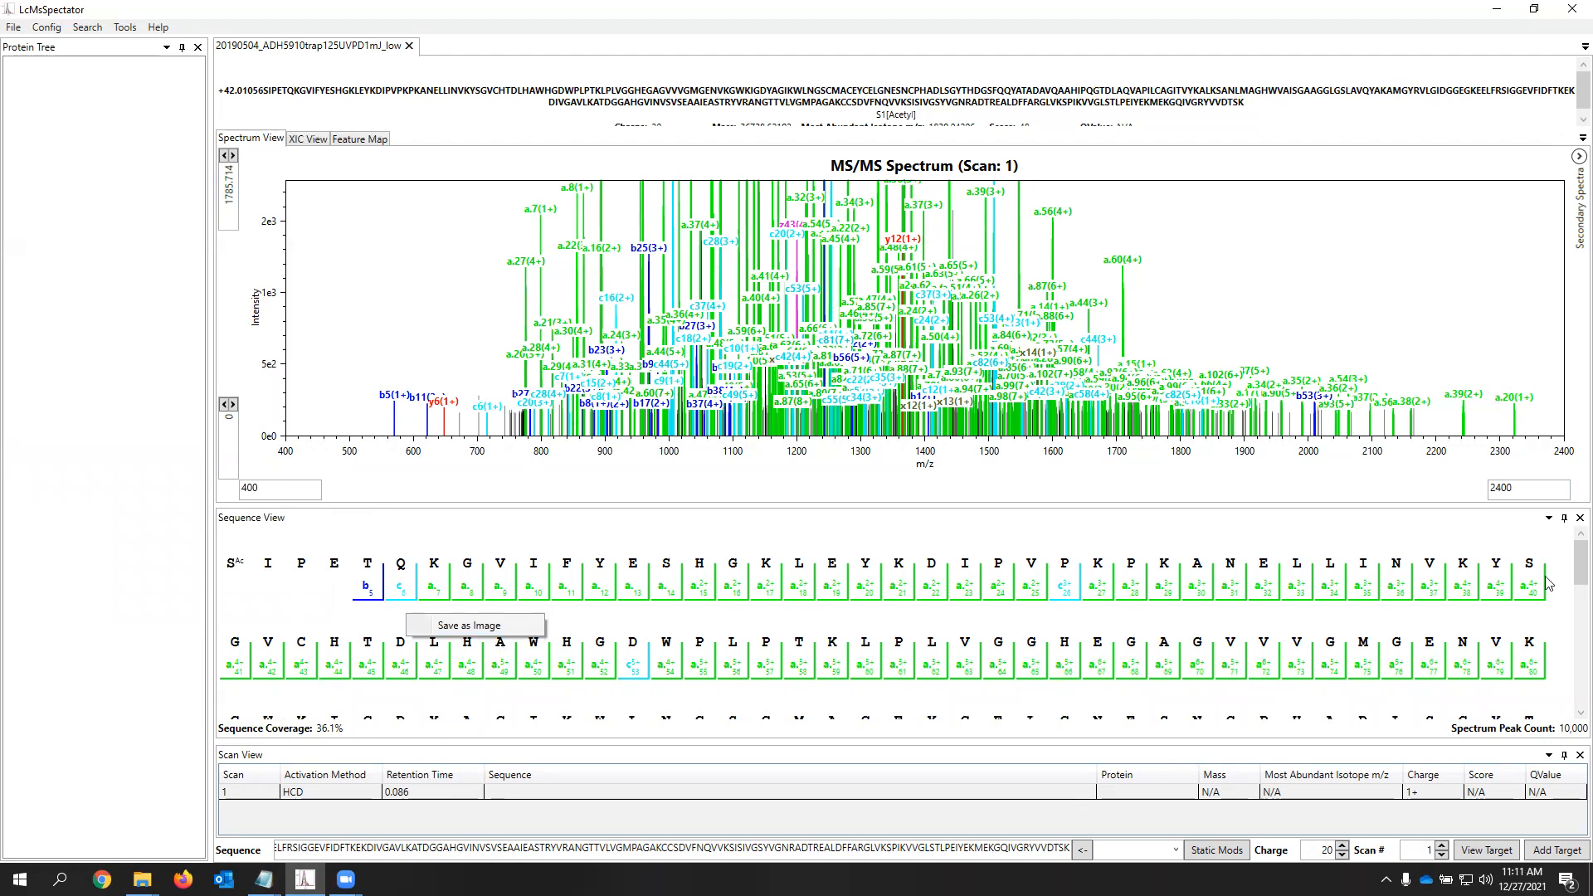
# Open the error/coverage map for the spectrum, widen its window, and turn off combining of charge states
pyautogui.rightClick(359, 254)
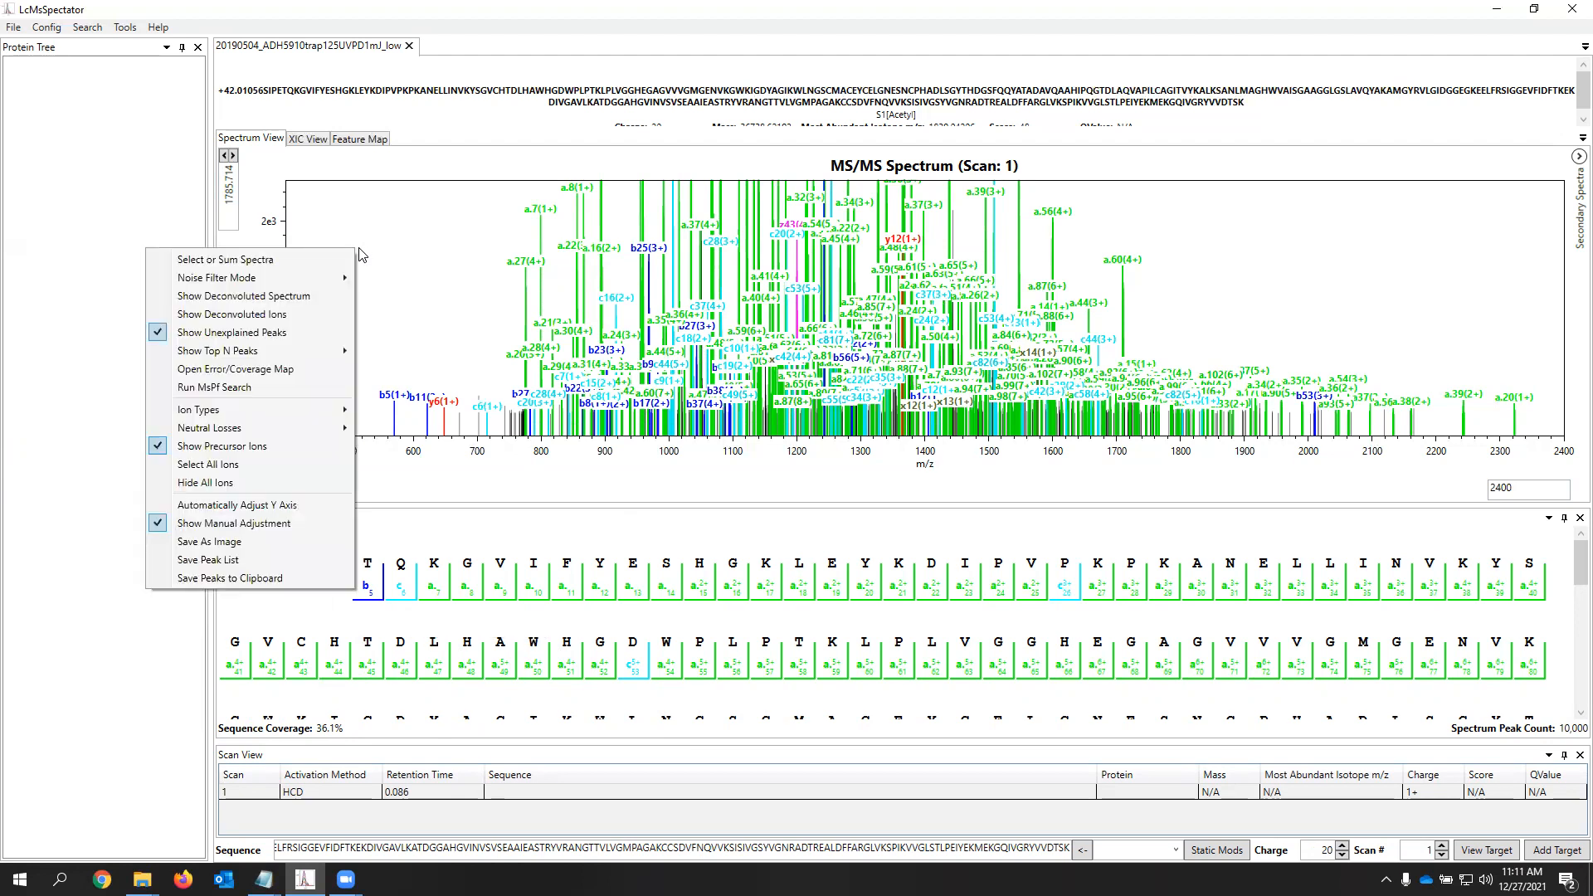
pyautogui.click(286, 375)
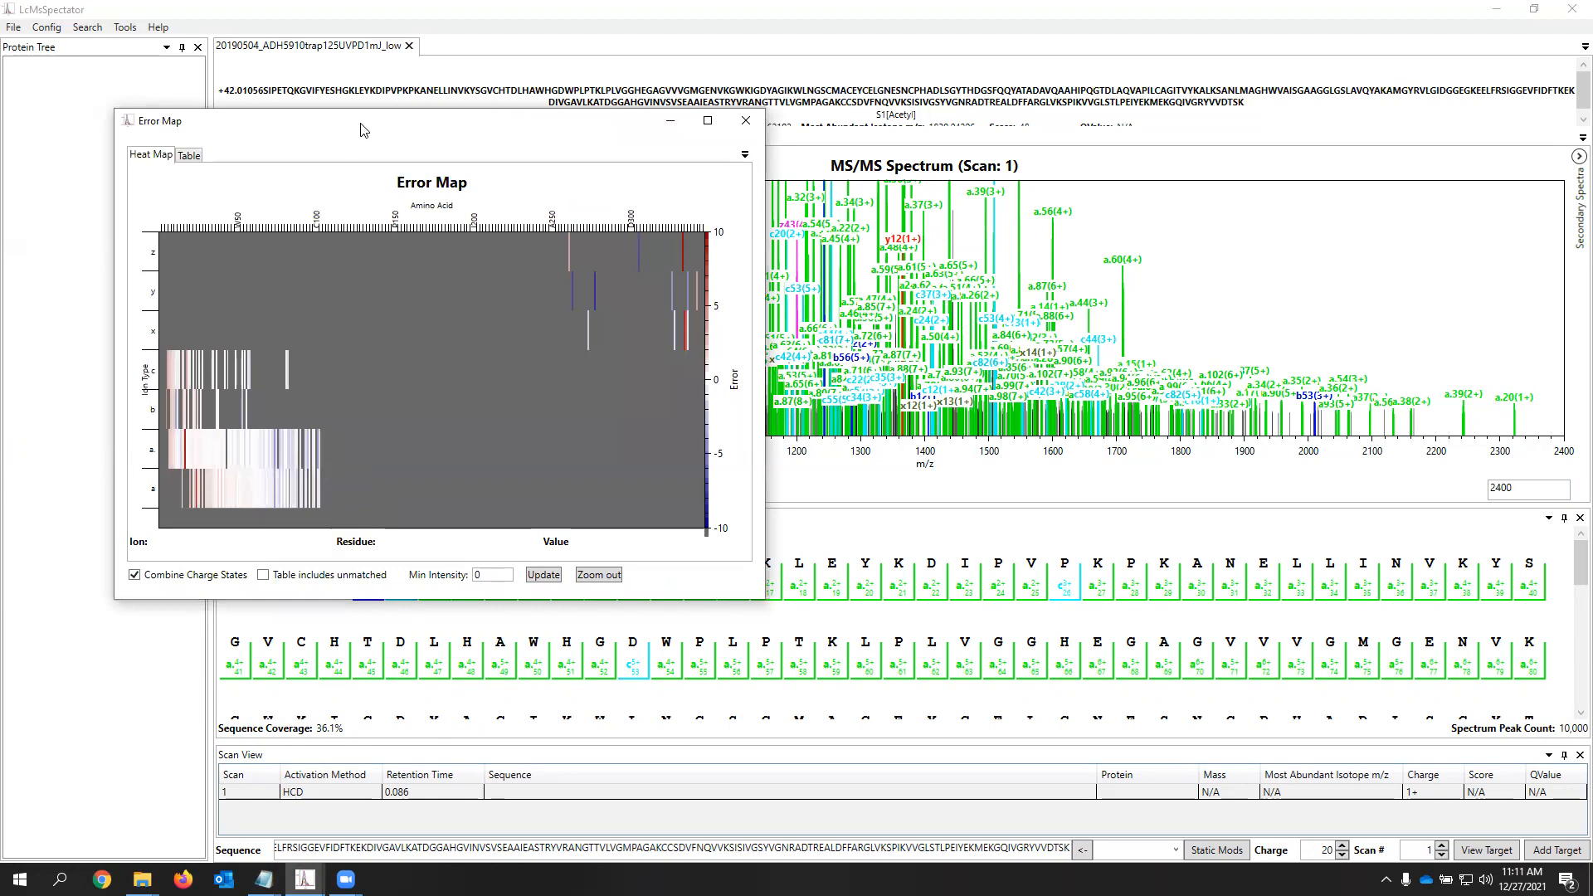
pyautogui.moveTo(360, 124); pyautogui.dragTo(577, 120)
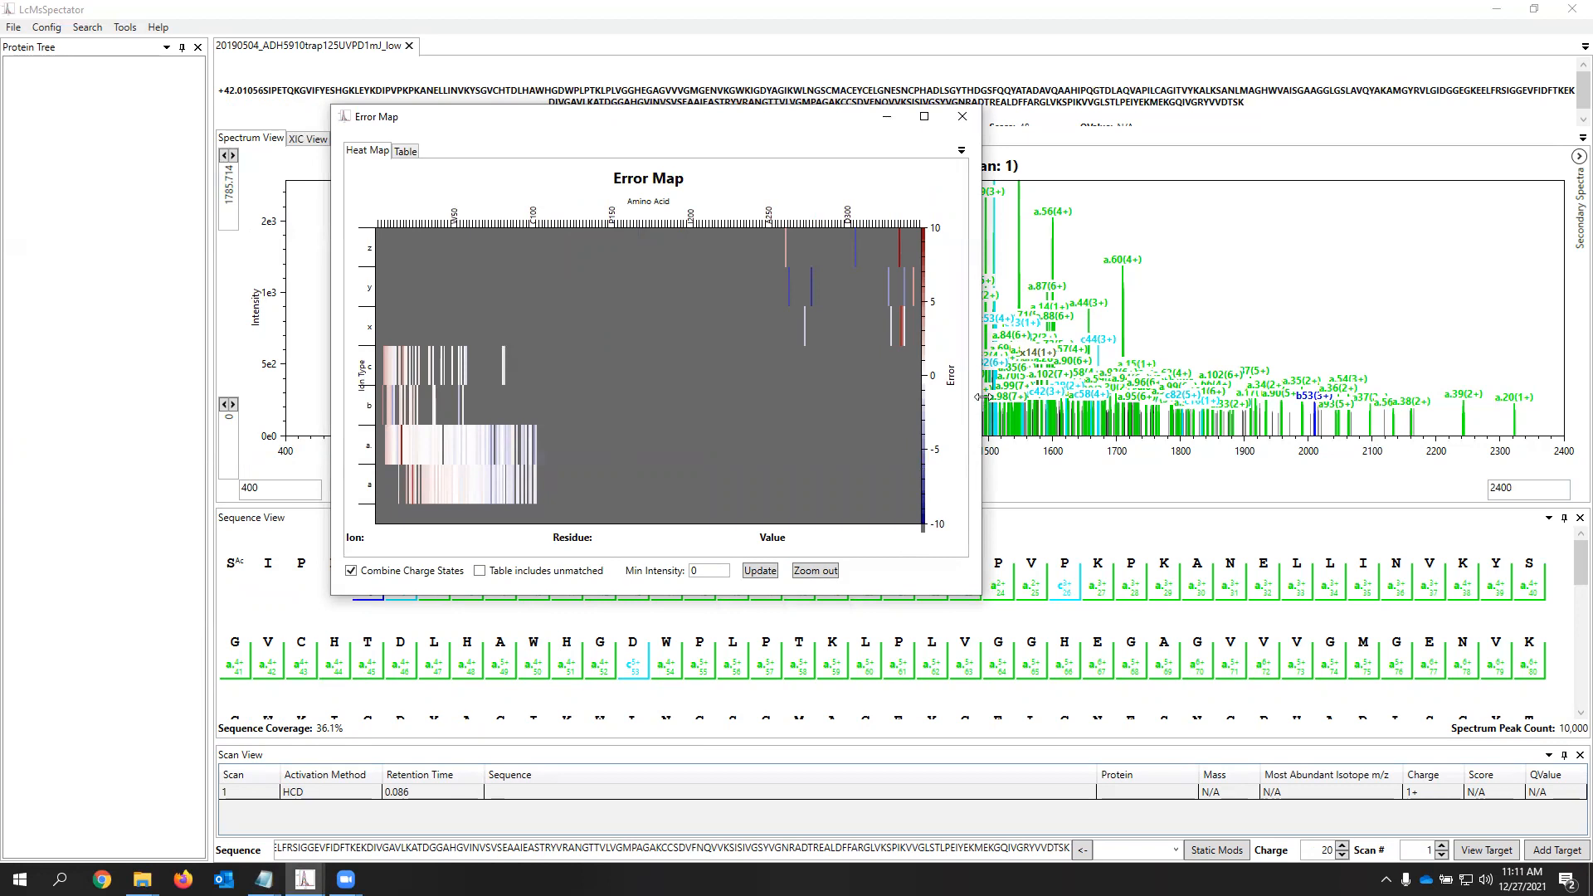
pyautogui.moveTo(982, 398); pyautogui.dragTo(1328, 398)
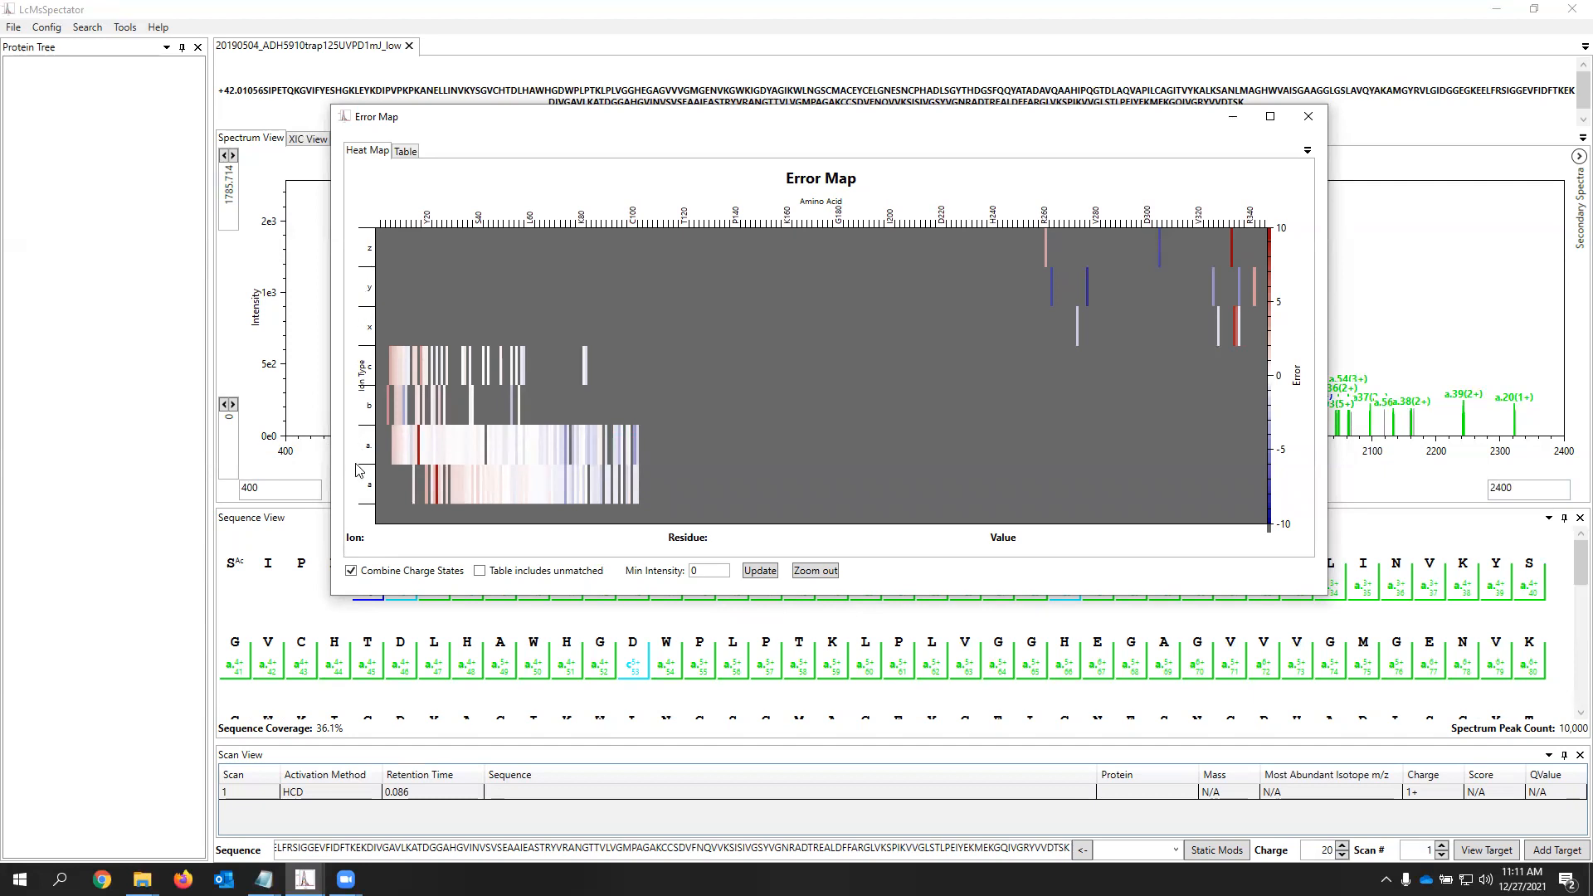
pyautogui.click(350, 572)
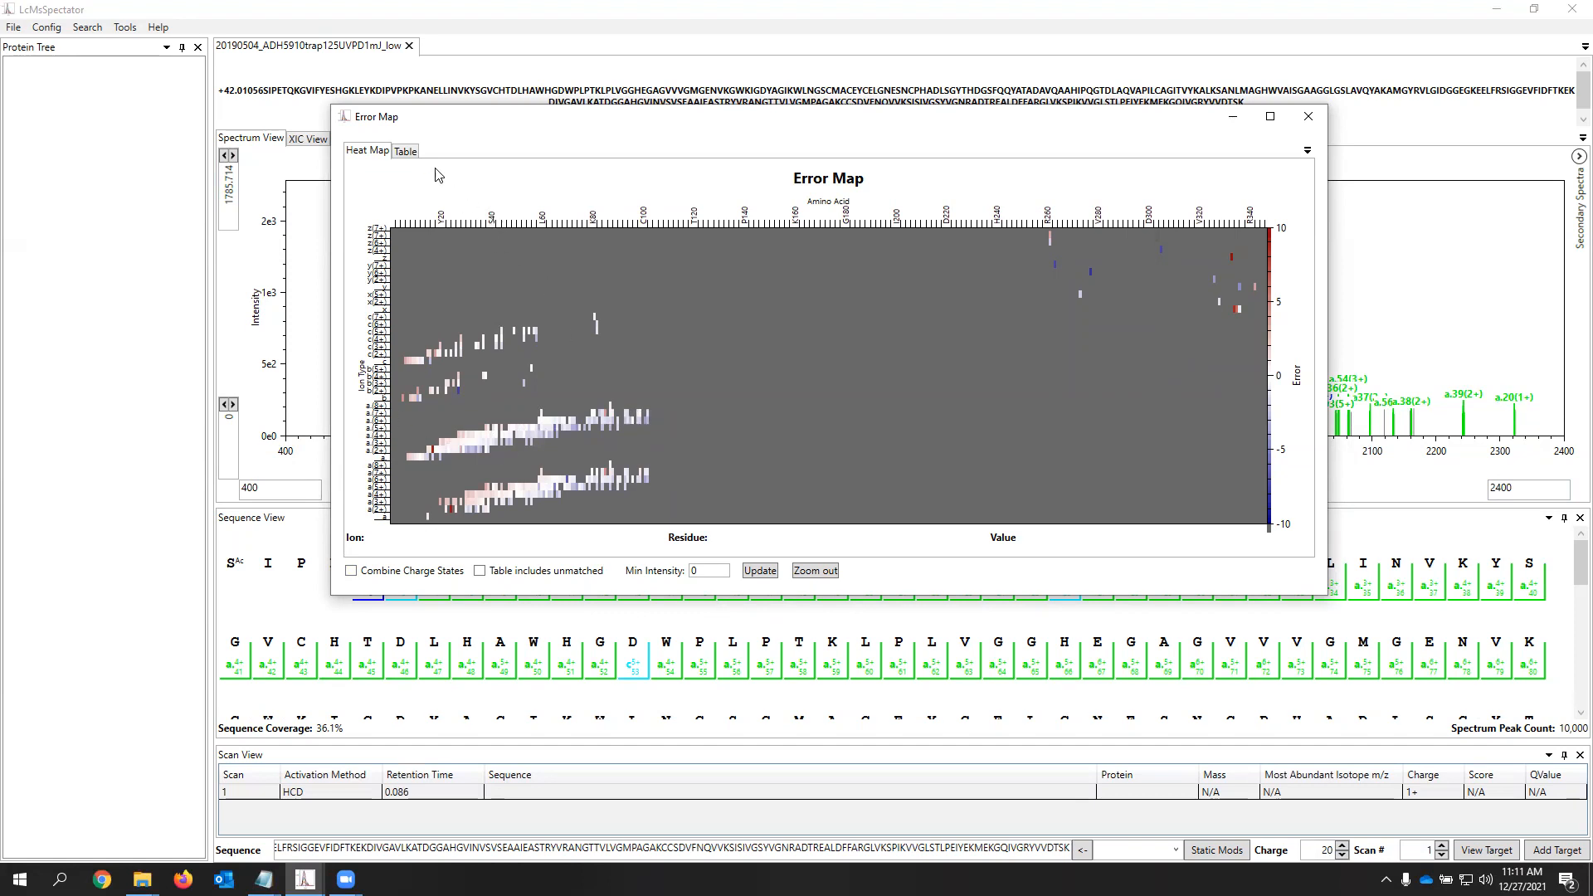
# Look at the error map's data table and its save options, select all rows, and close the map
pyautogui.click(406, 151)
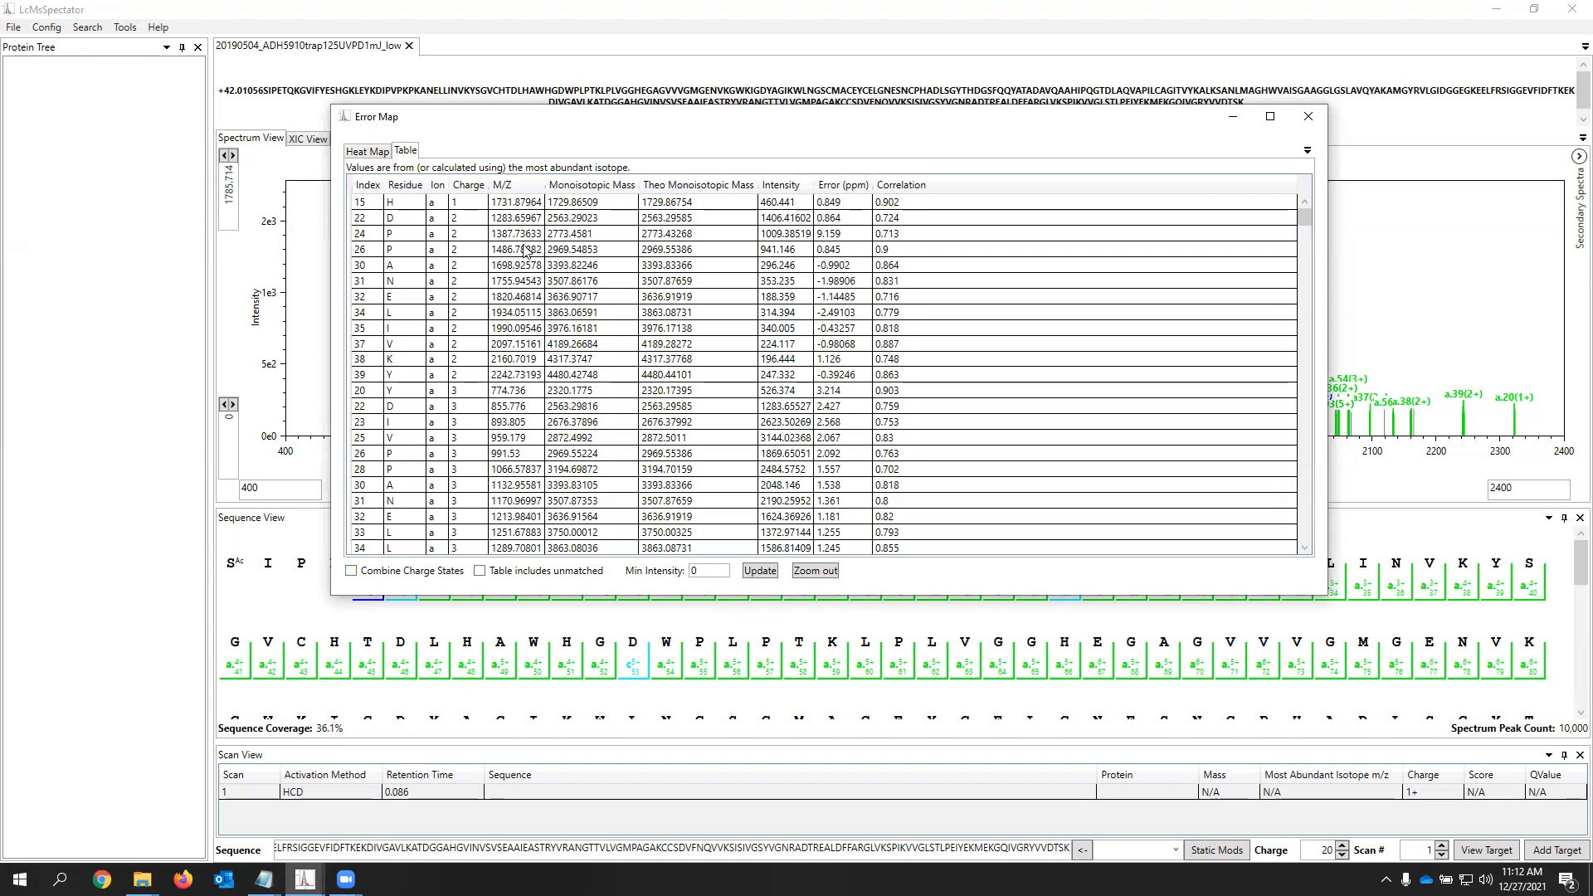
pyautogui.moveTo(1306, 219)
pyautogui.mouseDown()
pyautogui.moveTo(1299, 487)
pyautogui.moveTo(1300, 200)
pyautogui.mouseUp()
pyautogui.rightClick(668, 270)
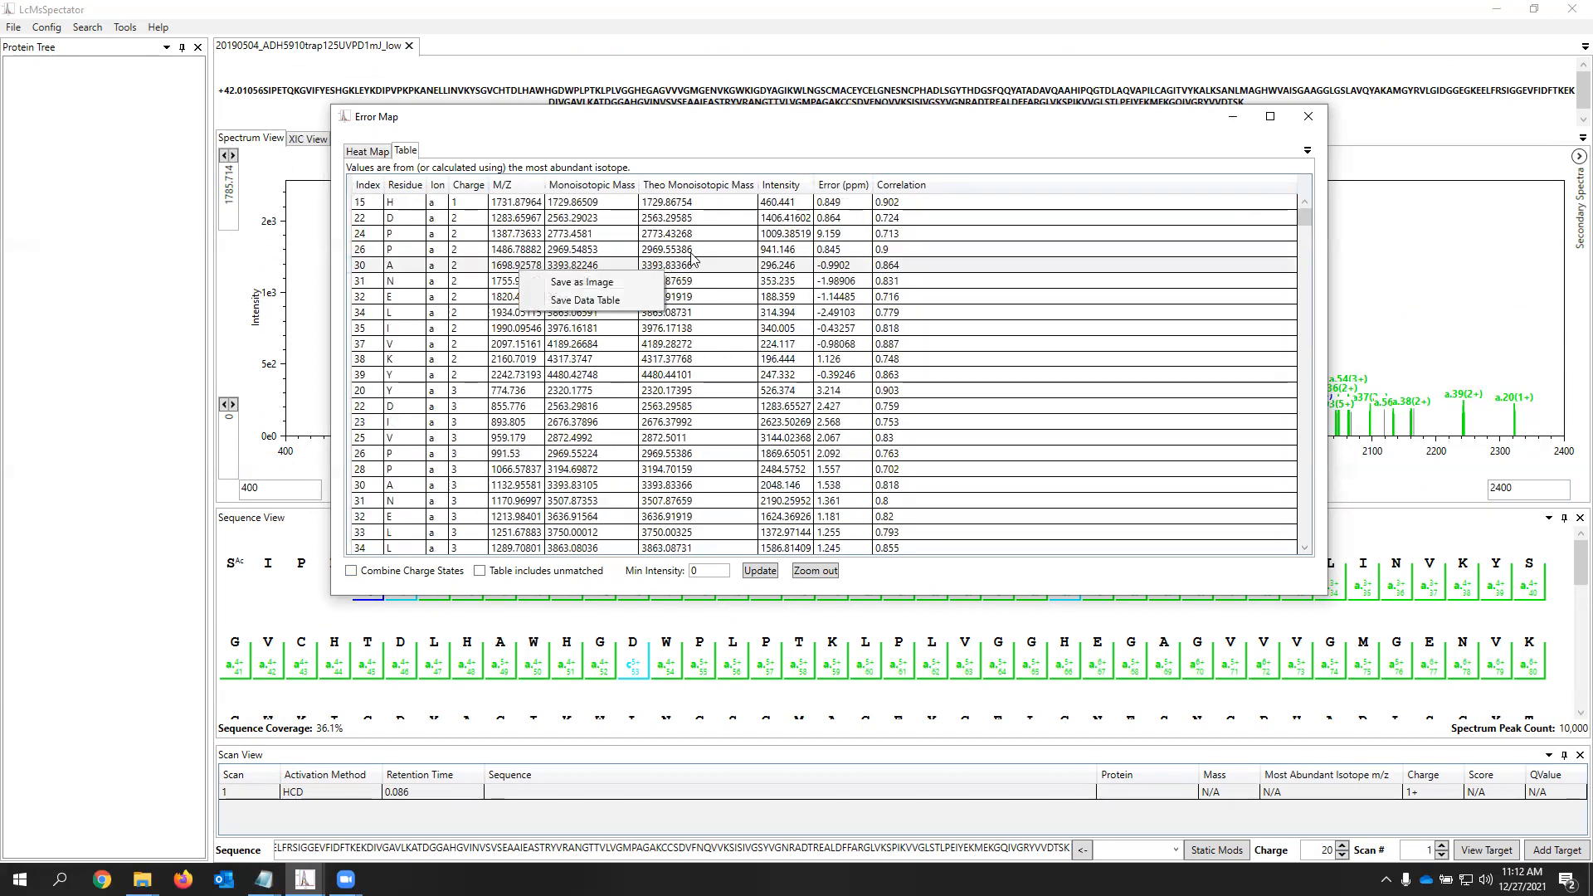
pyautogui.click(746, 250)
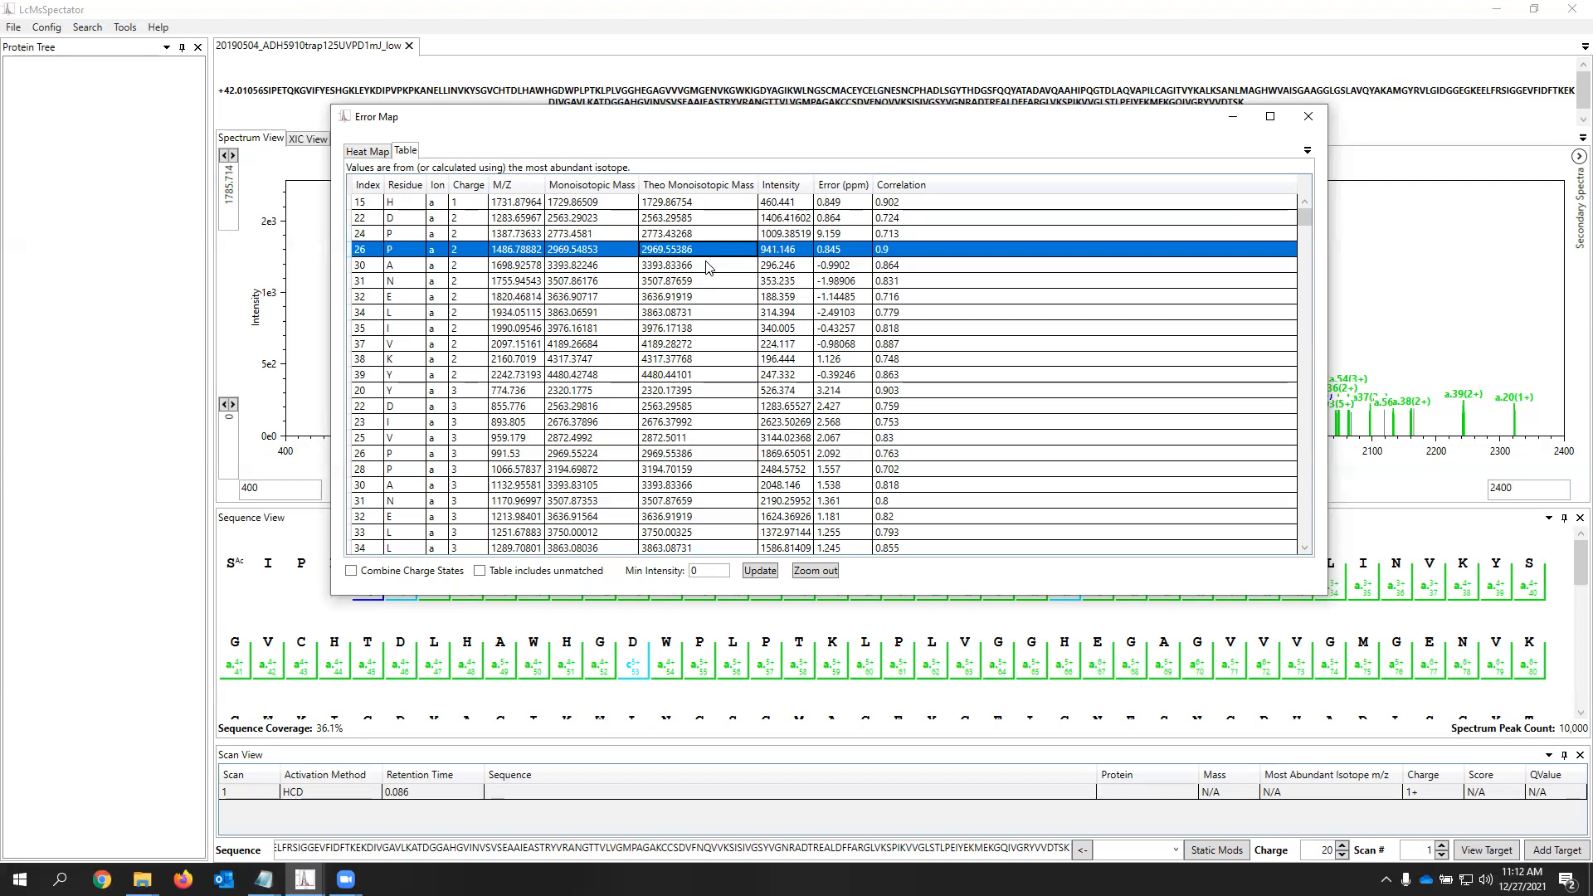
pyautogui.hotkey('ctrl', 'a')
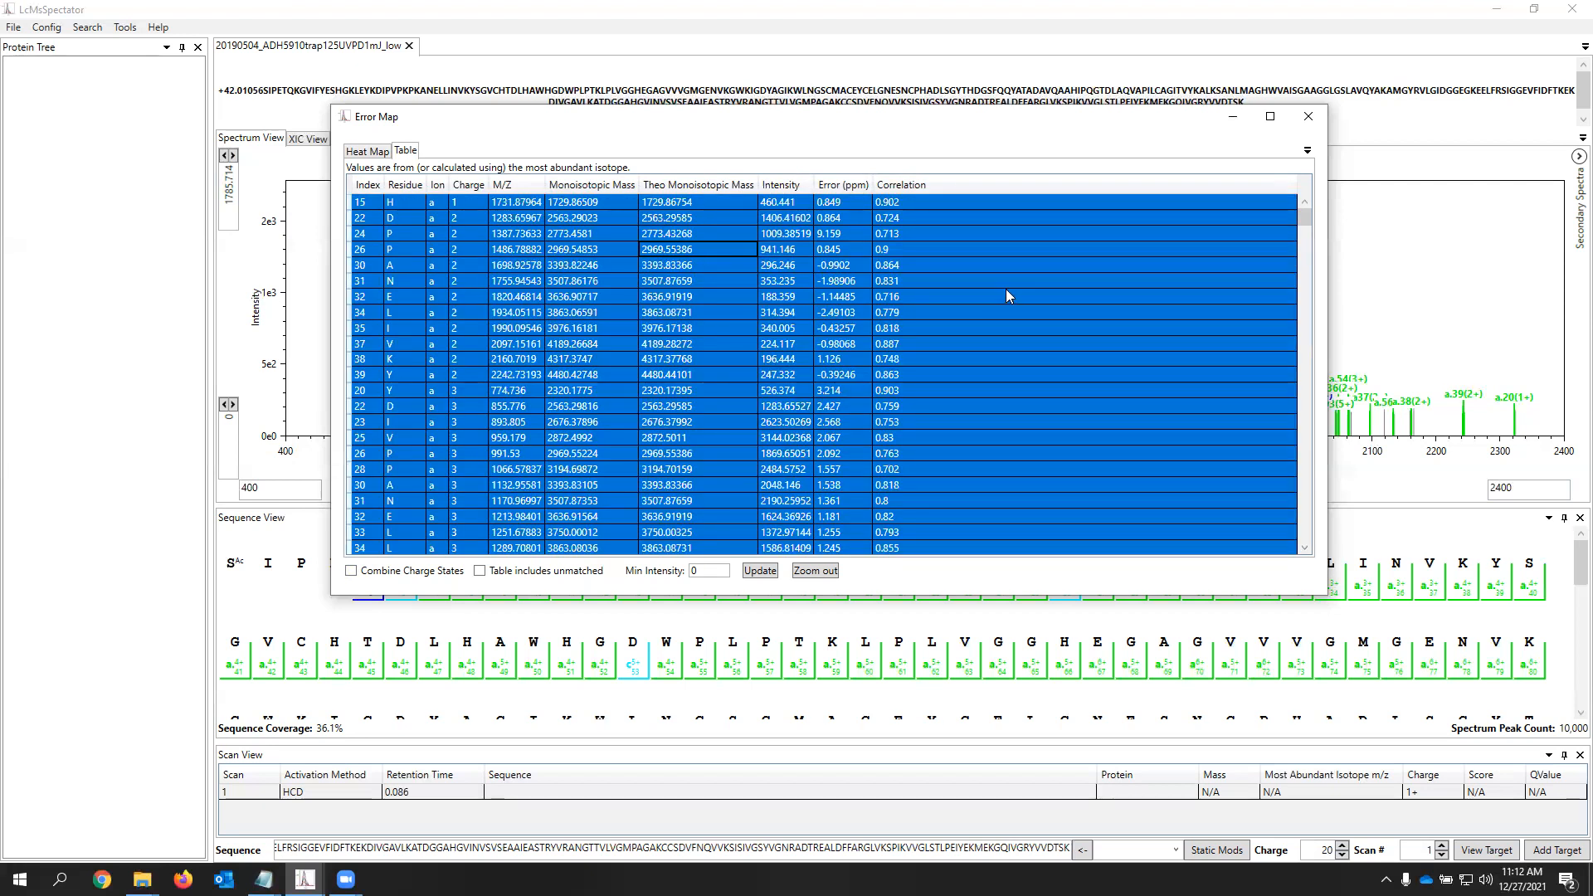
pyautogui.click(240, 57)
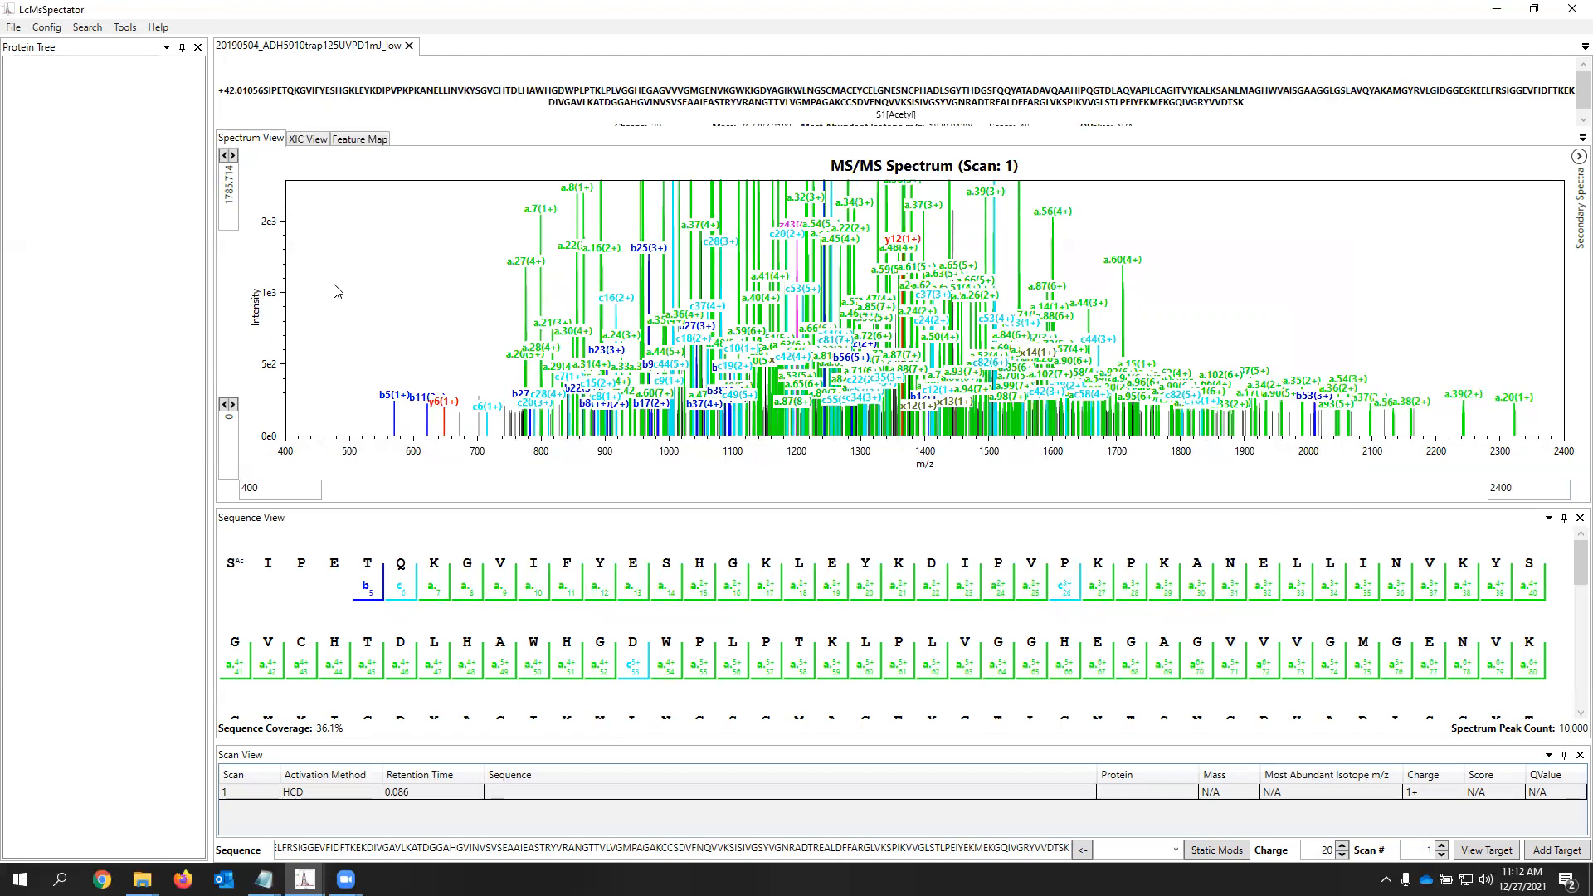
# Check the spectrum's peak list export options, and enlarge the header area to show the full sequence details
pyautogui.rightClick(336, 291)
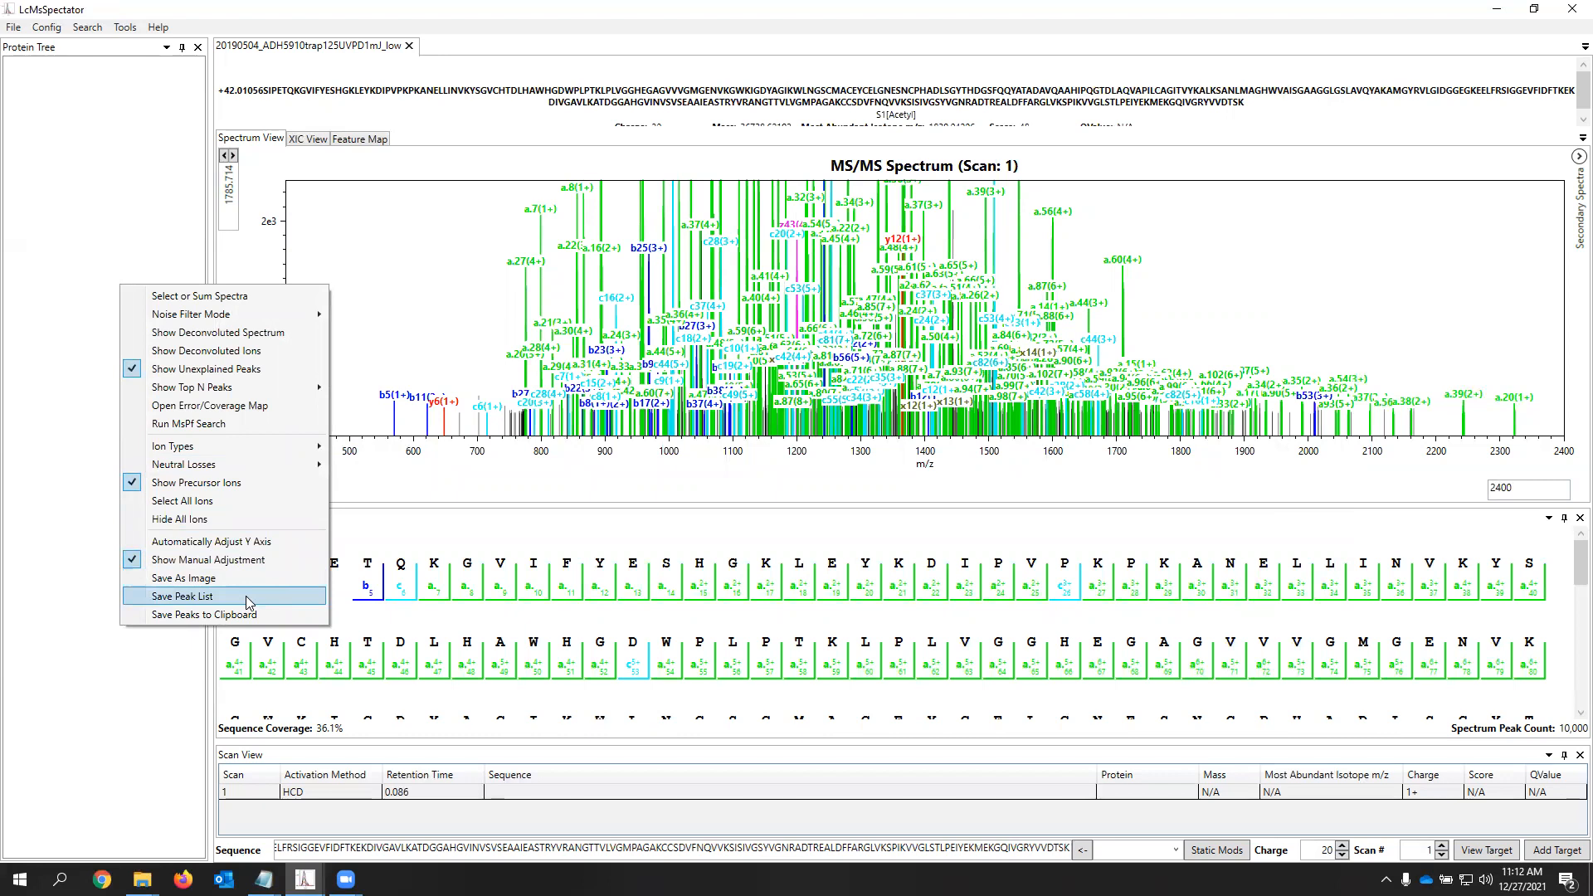
pyautogui.click(886, 136)
pyautogui.moveTo(892, 130); pyautogui.dragTo(893, 154)
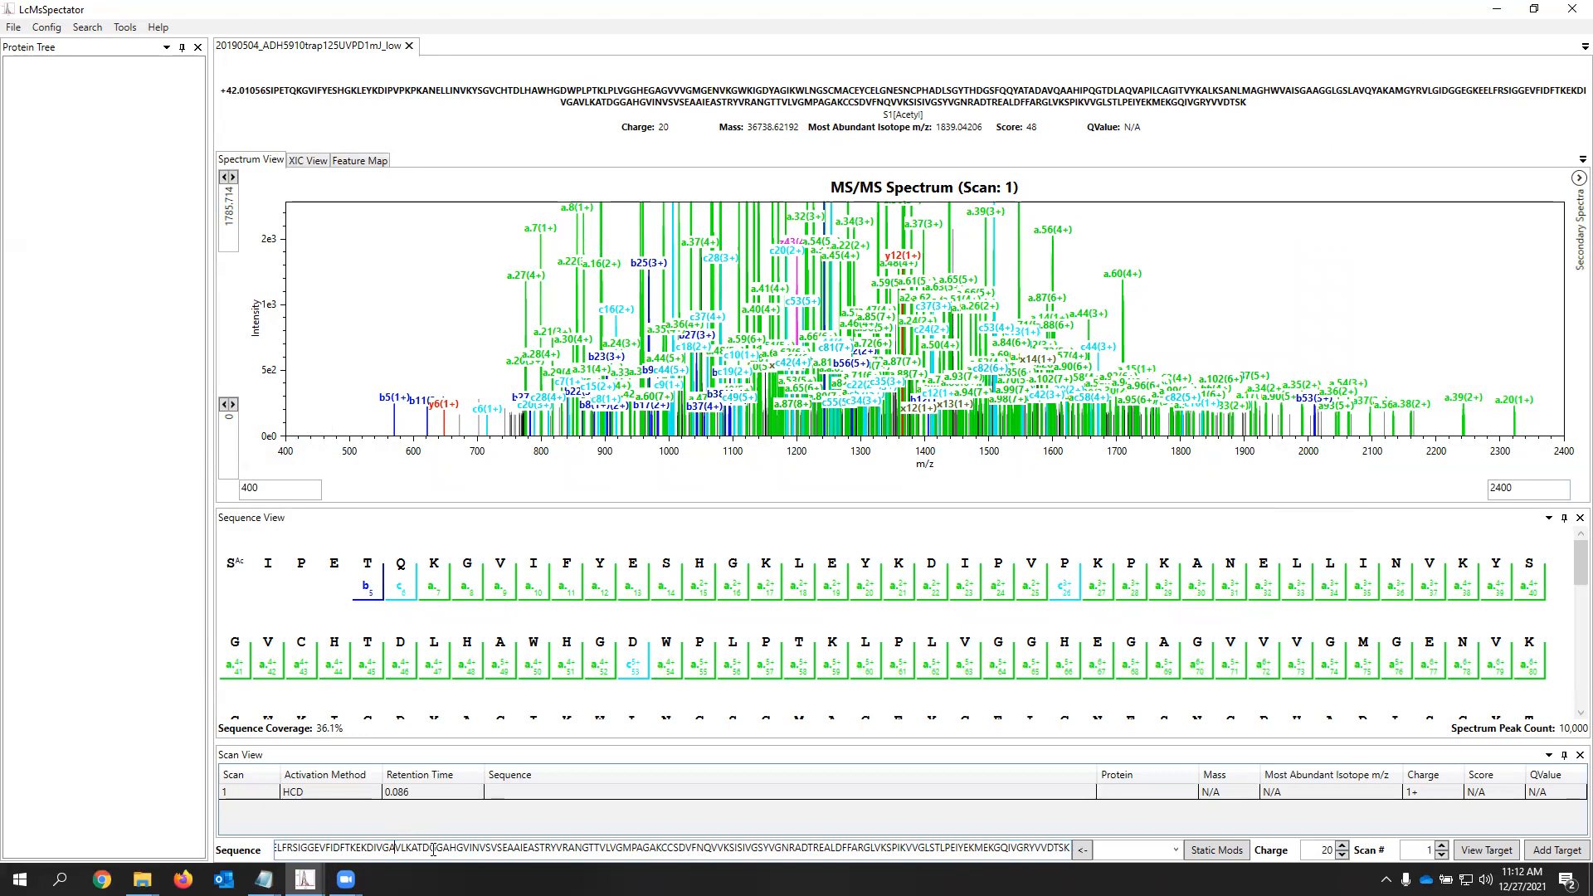
# Delete the +42.01056 acetyl mass shift from the start of the protein sequence
pyautogui.click(297, 851)
pyautogui.click(315, 850)
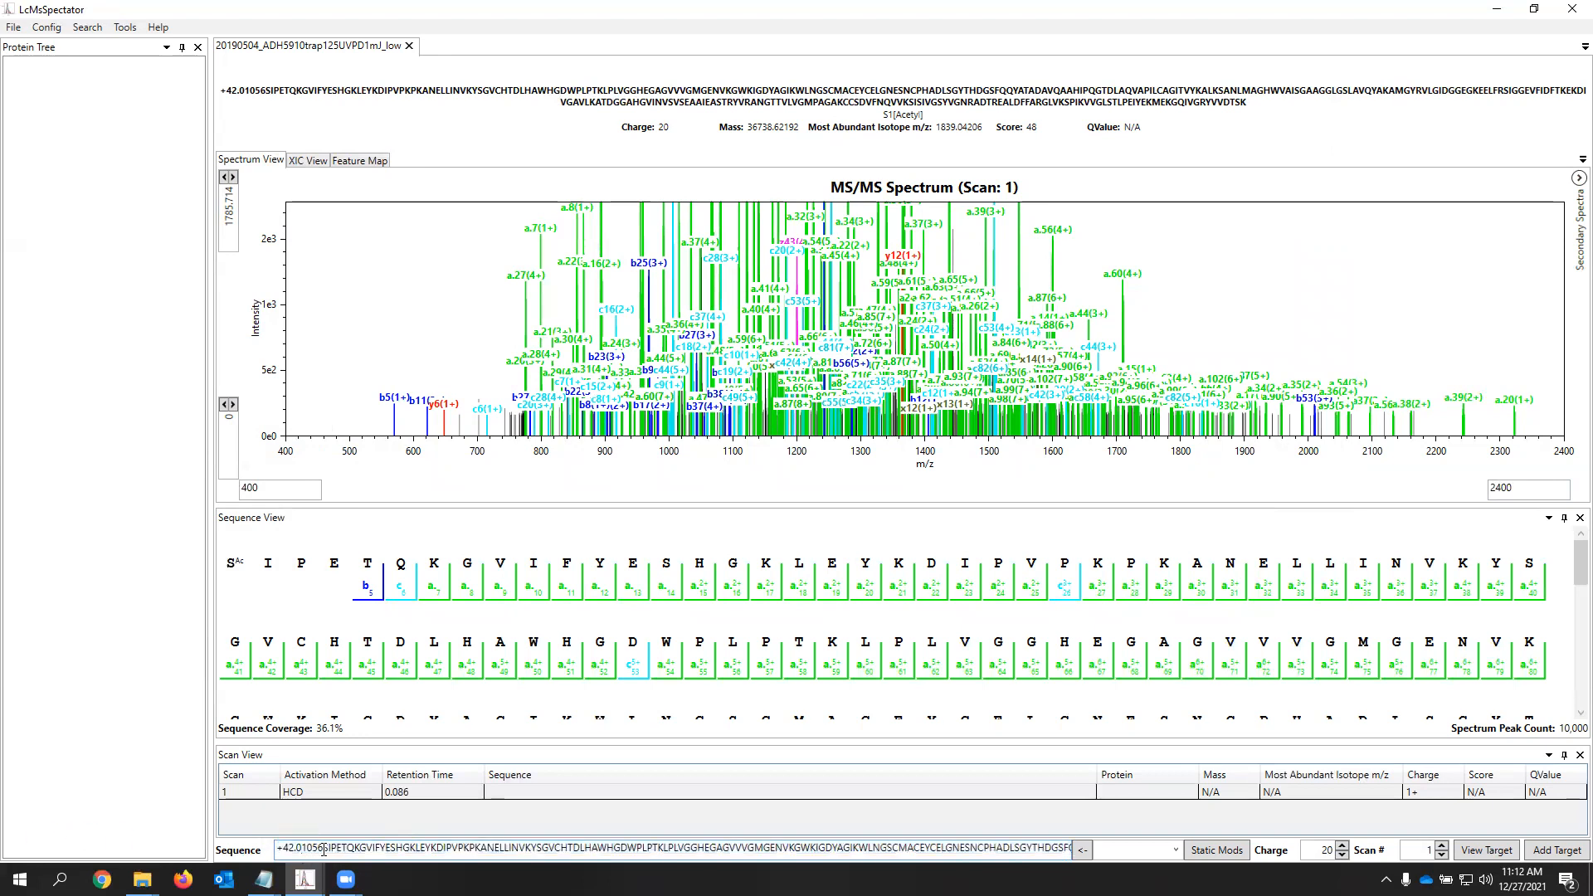
pyautogui.press('BackSpace')
pyautogui.press('BackSpace')
pyautogui.press('BackSpace')
pyautogui.press('BackSpace')
pyautogui.press('BackSpace')
pyautogui.press('BackSpace')
pyautogui.press('BackSpace')
pyautogui.press('BackSpace')
pyautogui.press('BackSpace')
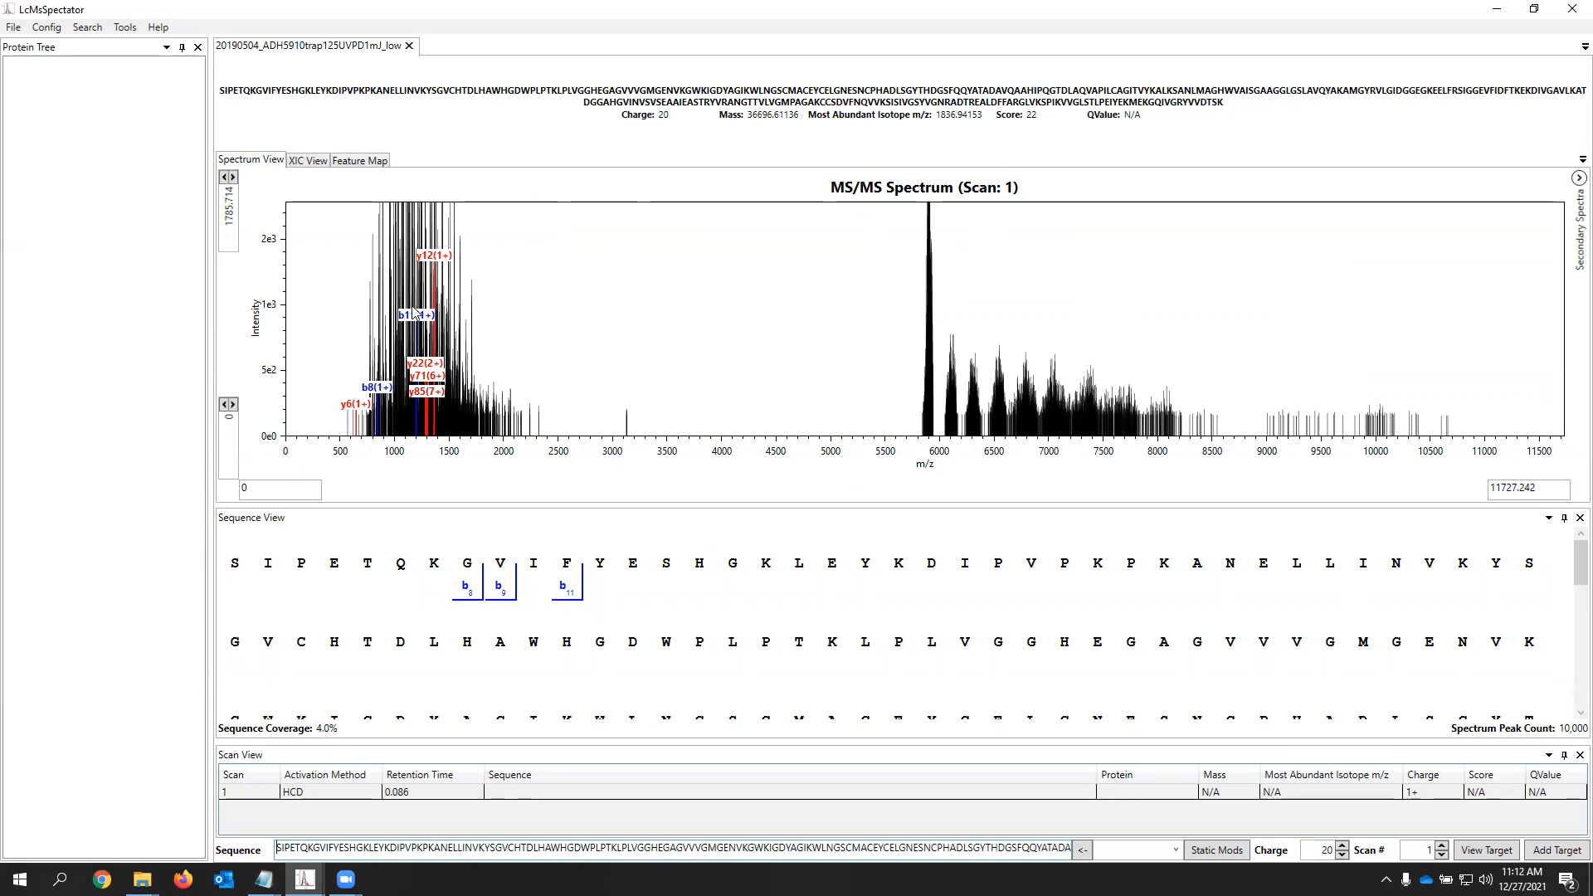
# Enable the a, a. and z ion types for annotating the unmodified sequence's spectrum
pyautogui.rightClick(480, 292)
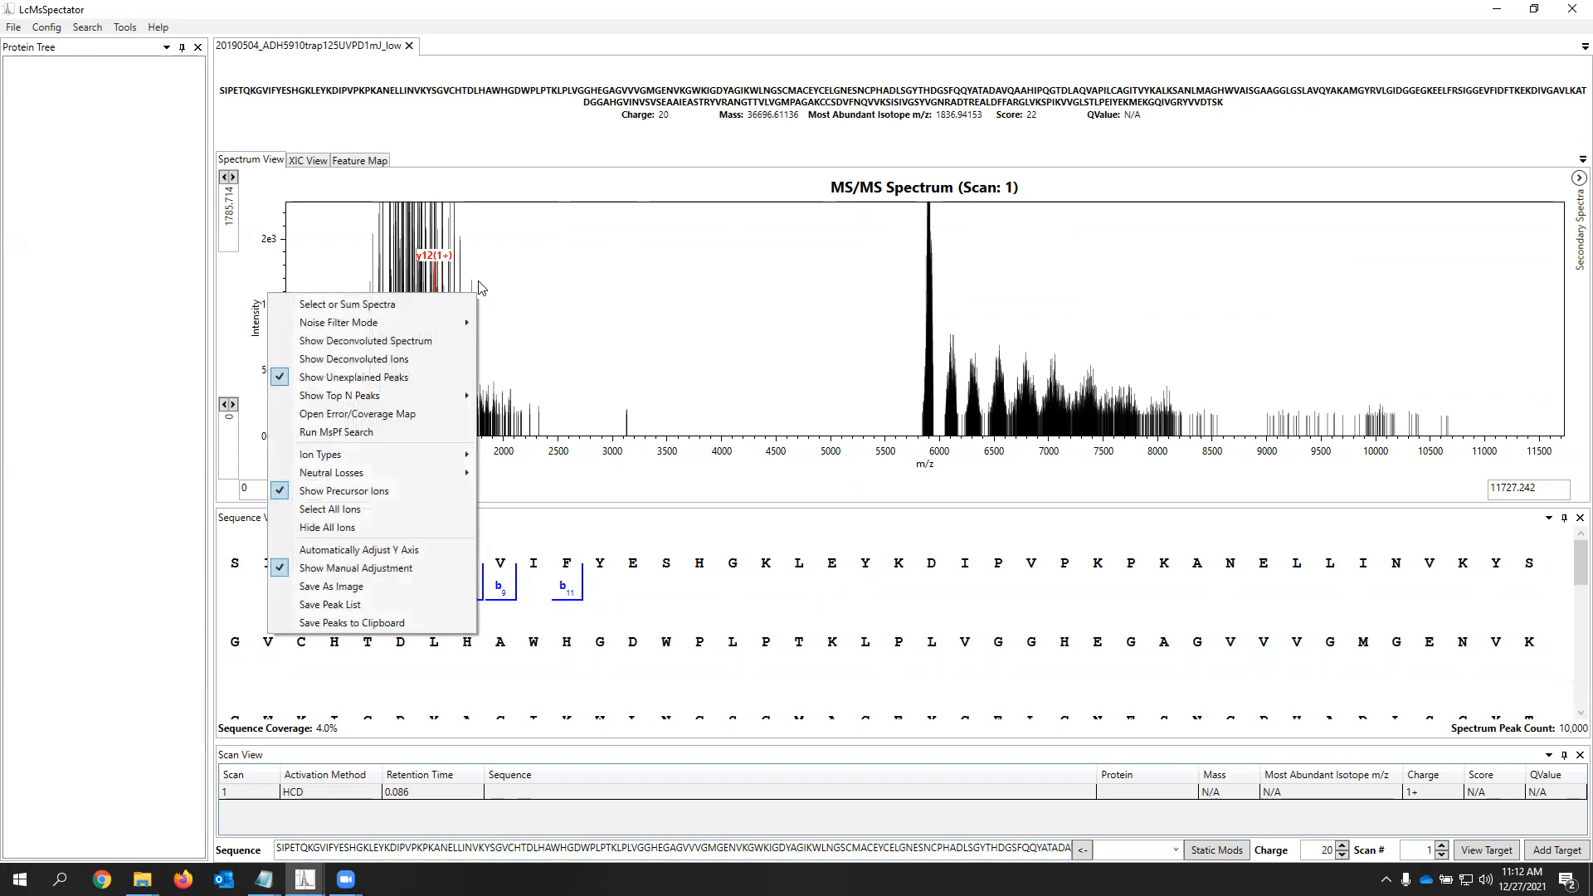
pyautogui.moveTo(422, 461)
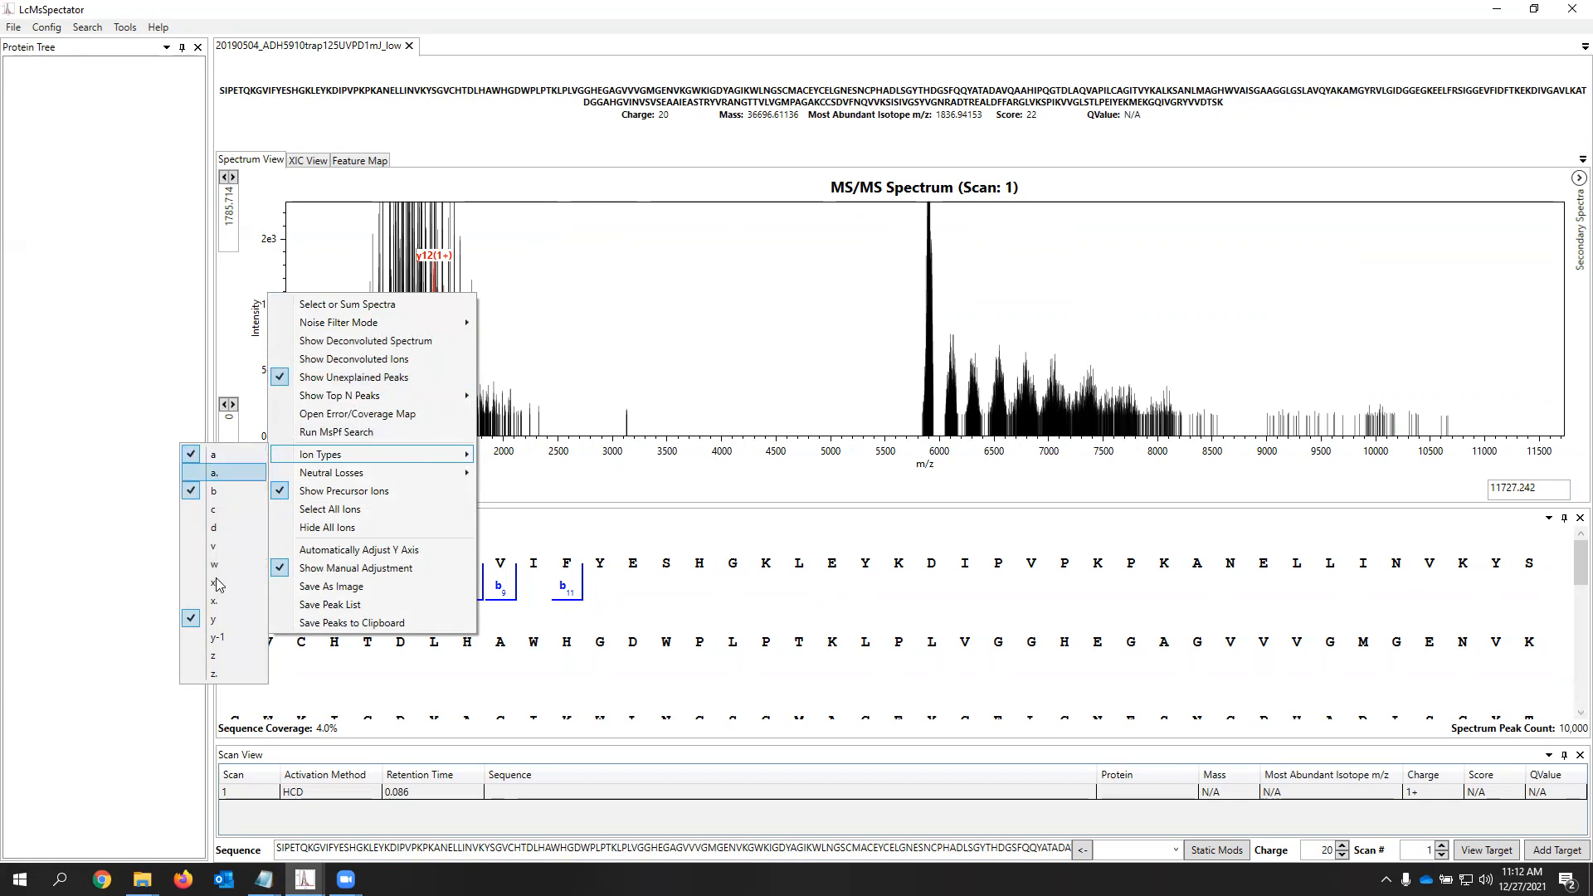
pyautogui.click(217, 655)
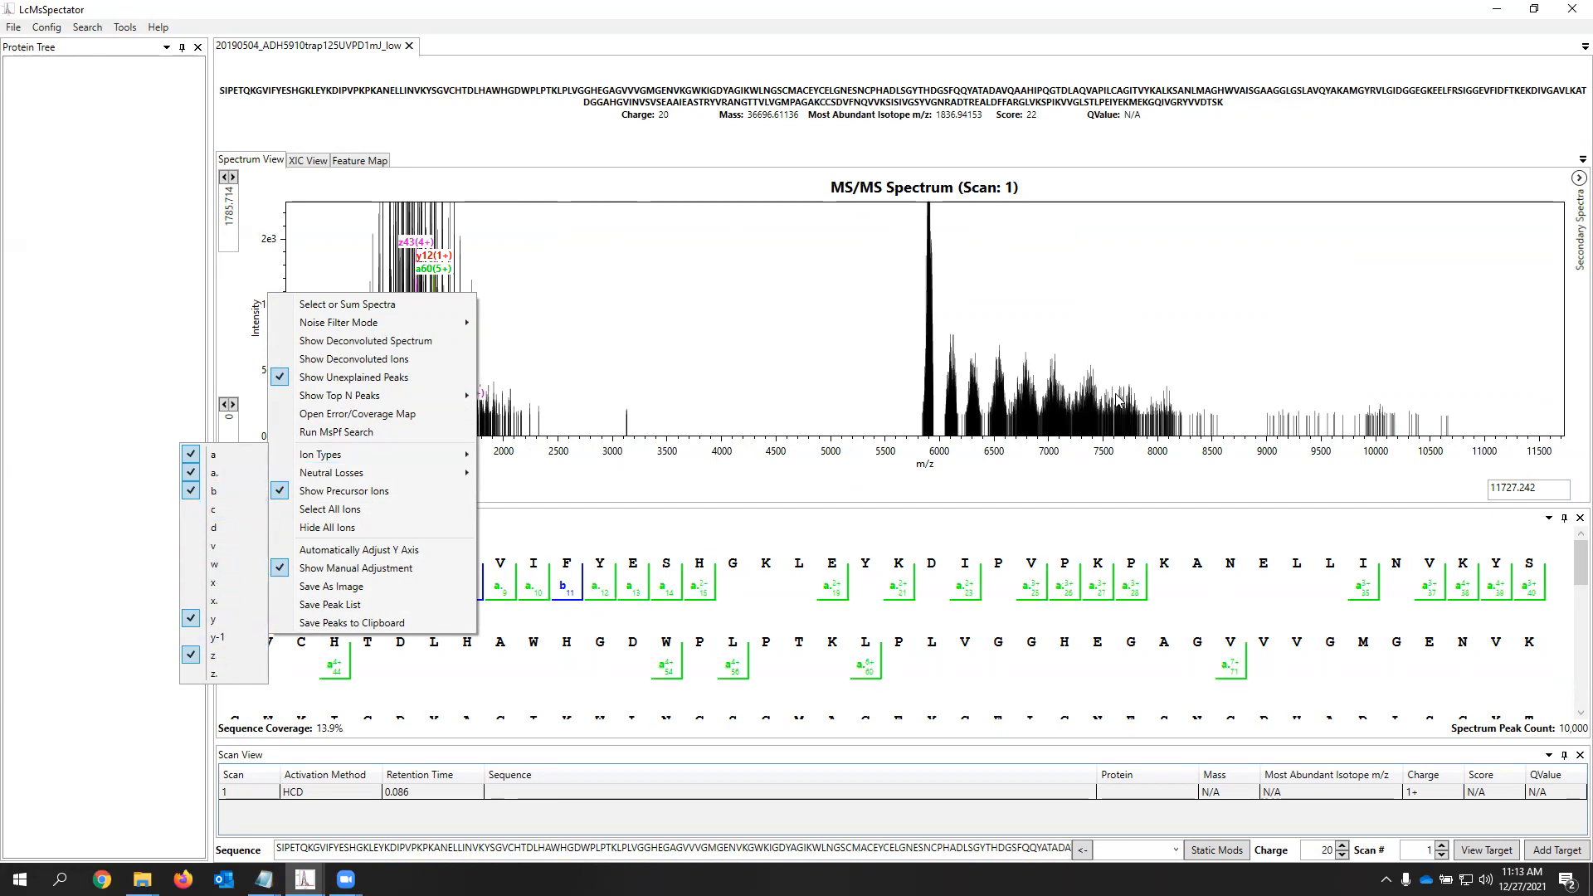
pyautogui.click(840, 305)
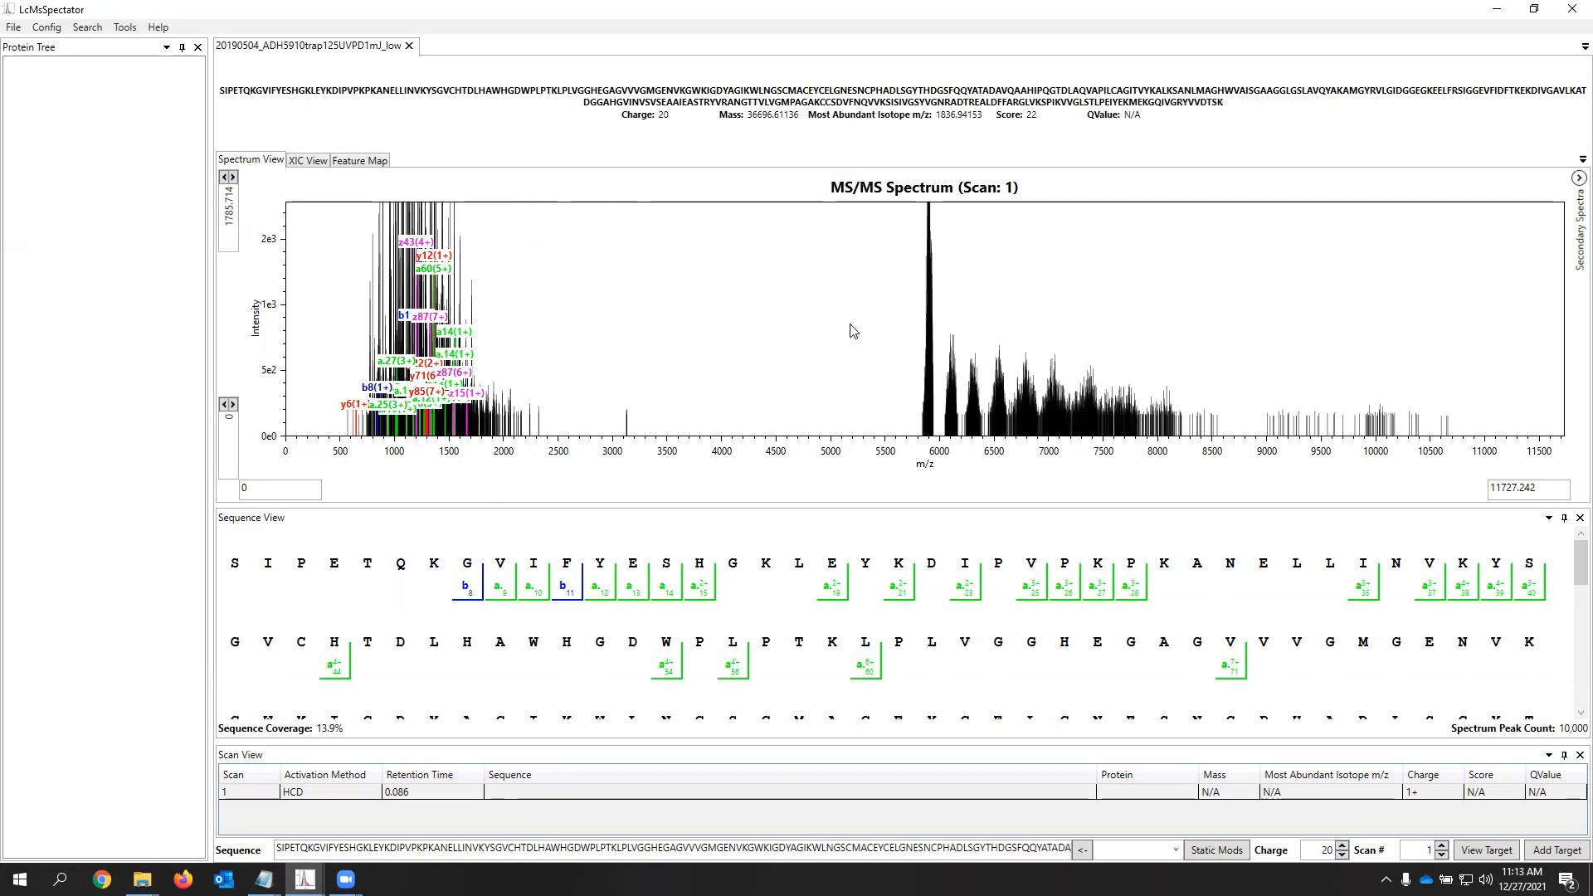
# Close the 20190504_ADH5910trap125UVPD1mJ_low dataset and confirm
pyautogui.click(415, 43)
pyautogui.click(833, 503)
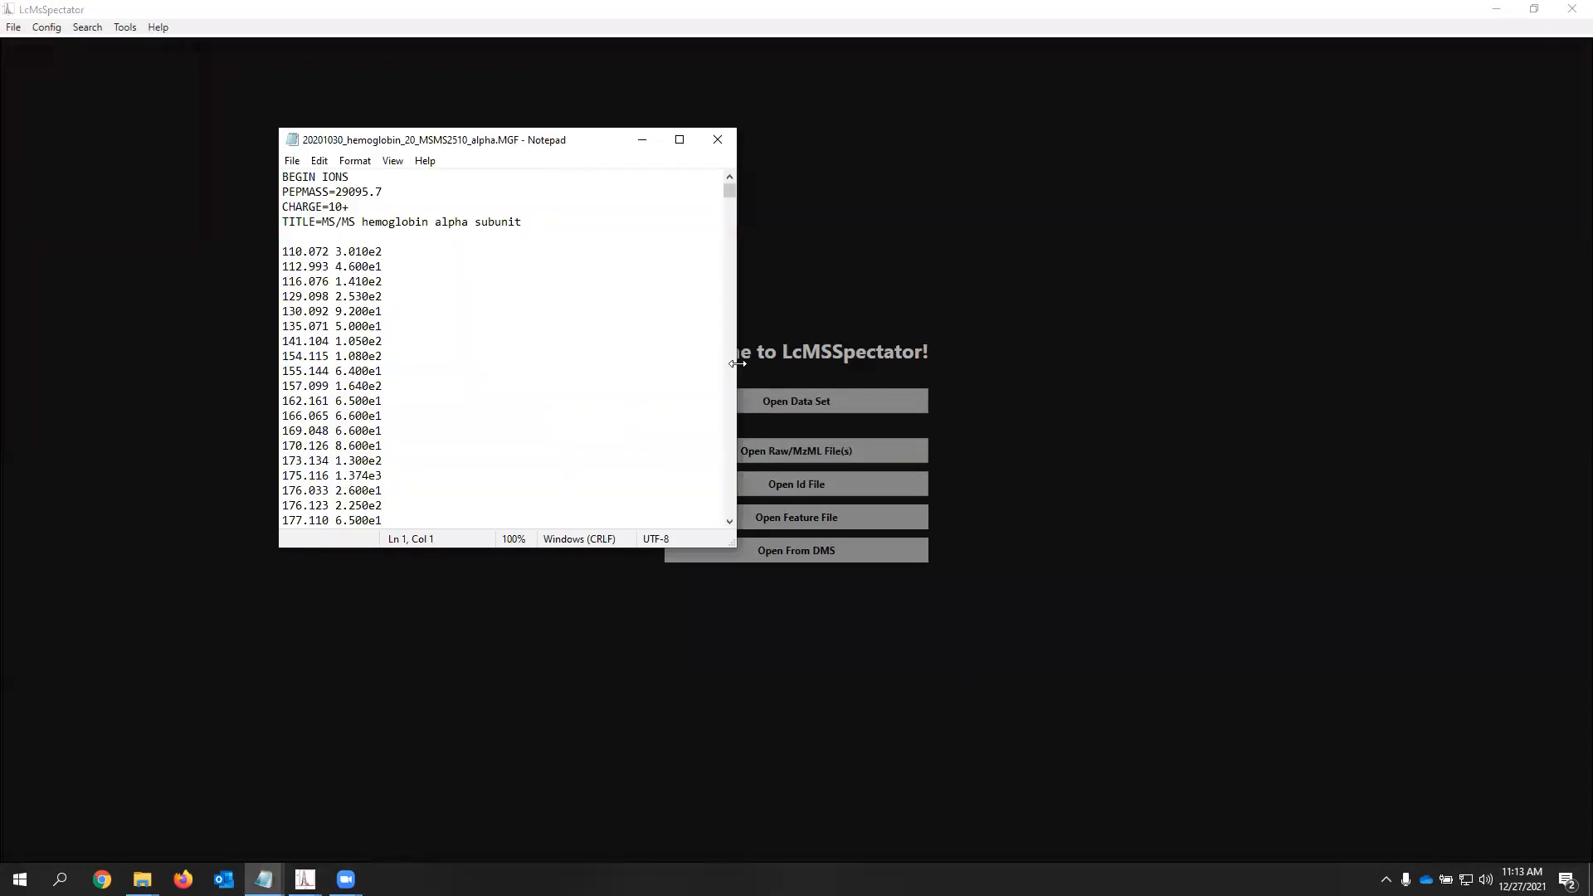
# In Notepad, enlarge 20201030_hemoglobin_20_MSMS2510_alpha.MGF and examine its header lines, m/z and intensity columns, and END IONS line
pyautogui.moveTo(737, 364); pyautogui.dragTo(1279, 363)
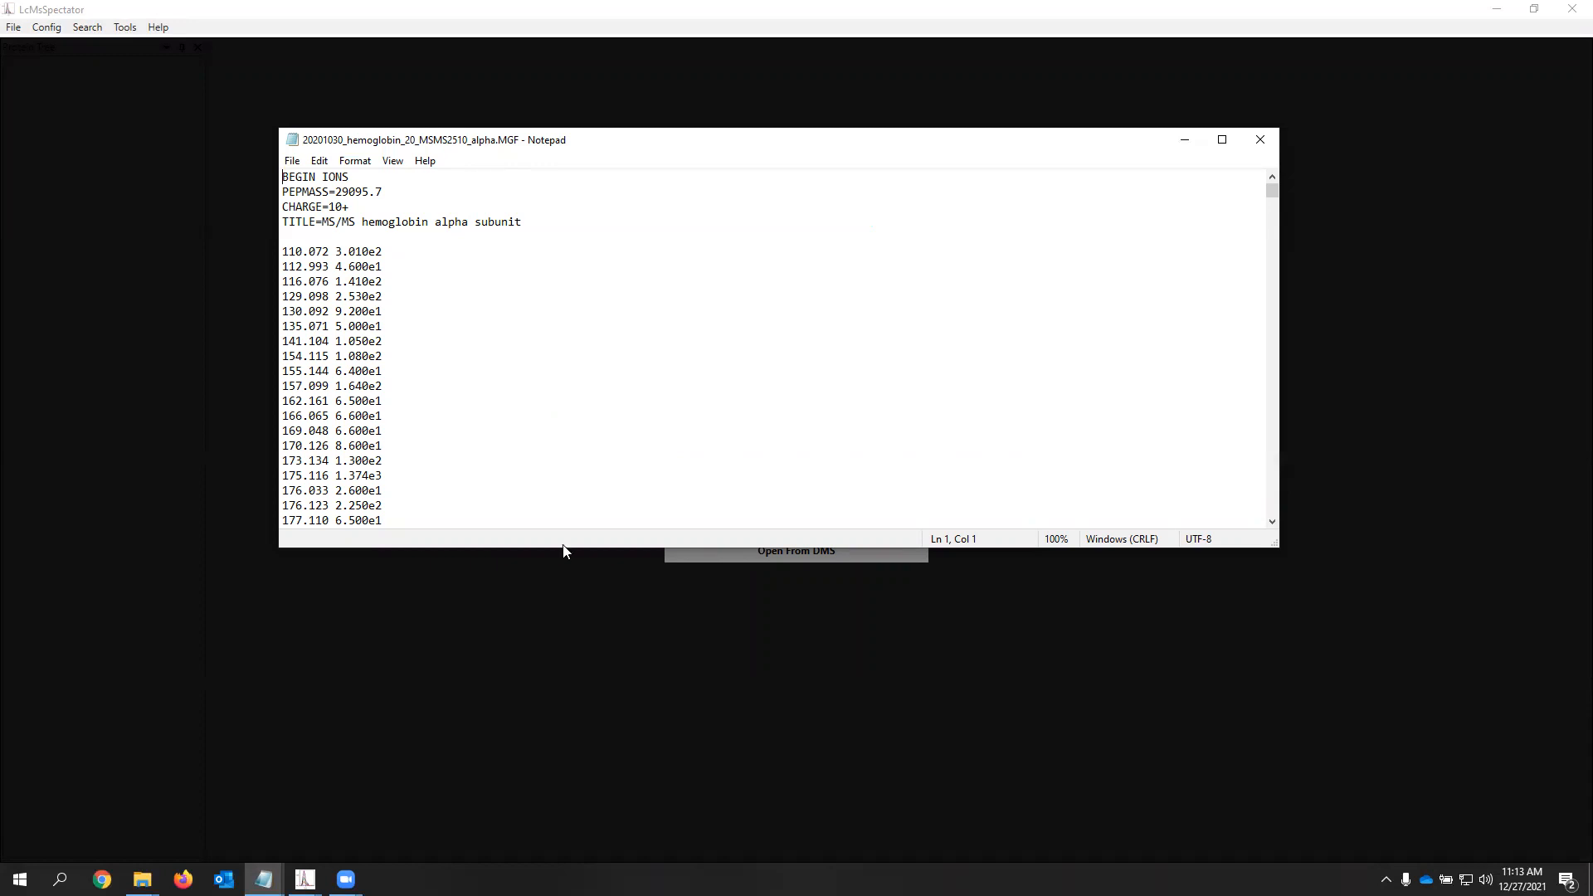
pyautogui.moveTo(562, 550); pyautogui.dragTo(581, 757)
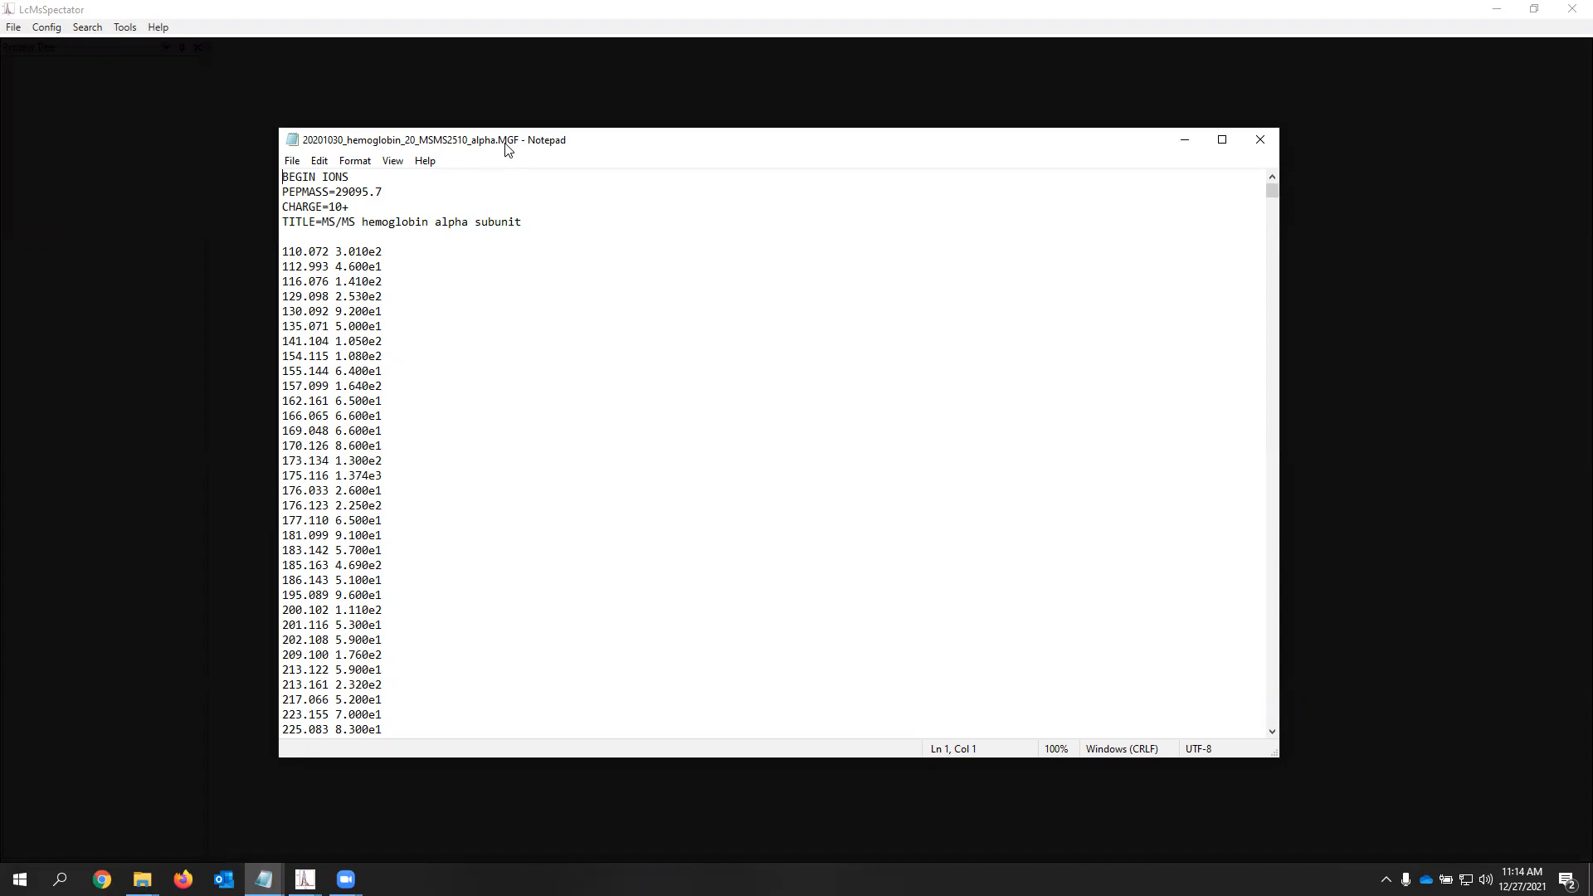
pyautogui.moveTo(522, 222); pyautogui.dragTo(280, 176)
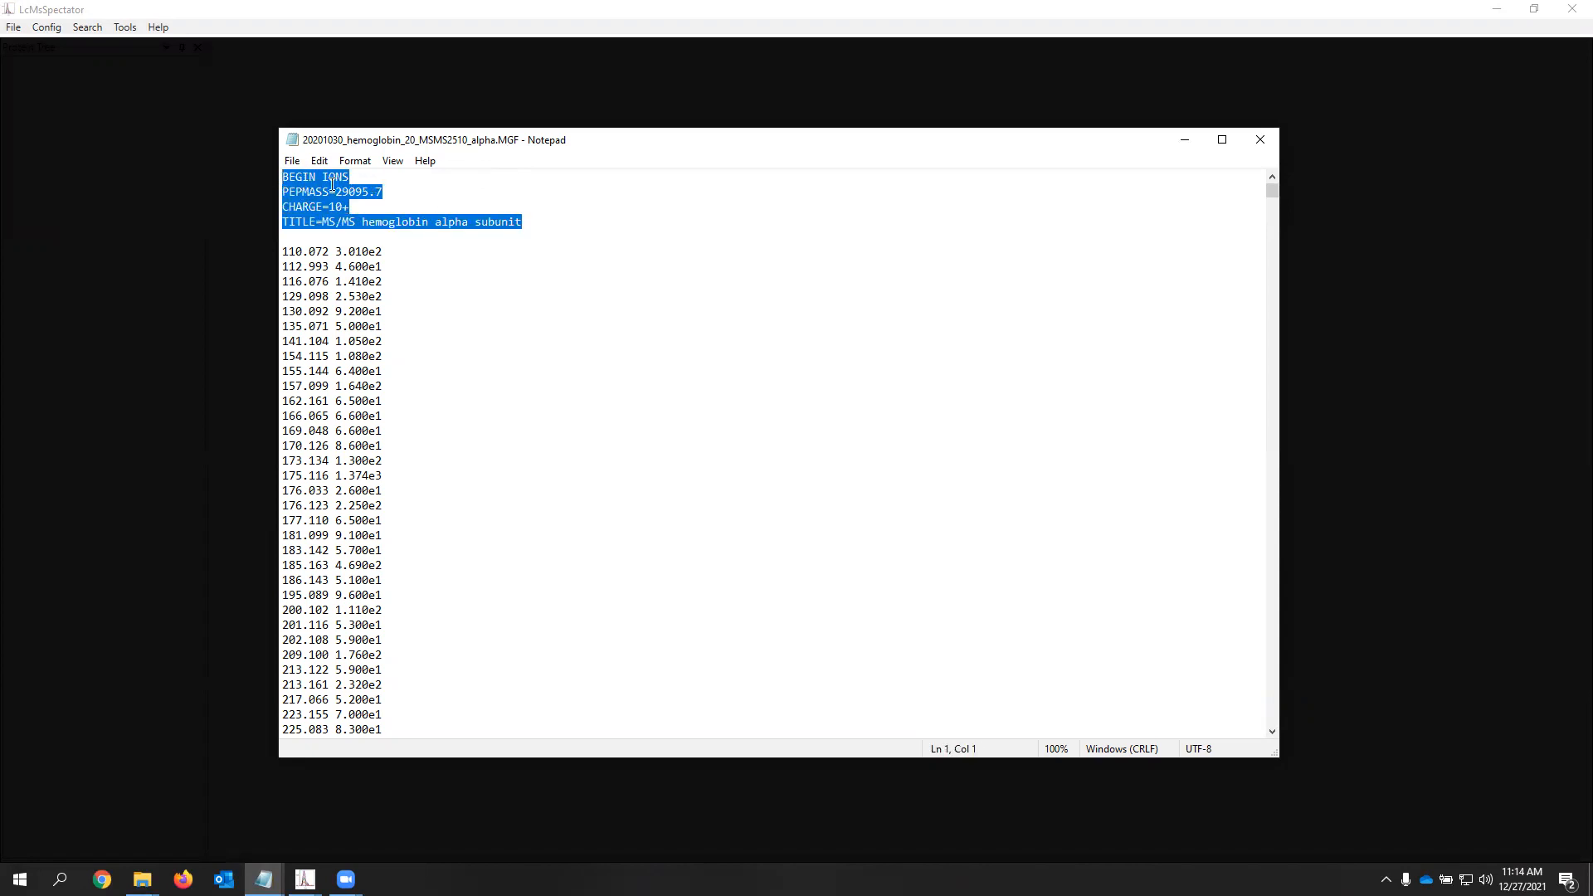
pyautogui.moveTo(1271, 191); pyautogui.dragTo(1261, 694)
pyautogui.moveTo(366, 713); pyautogui.dragTo(260, 714)
pyautogui.moveTo(438, 685); pyautogui.dragTo(261, 317)
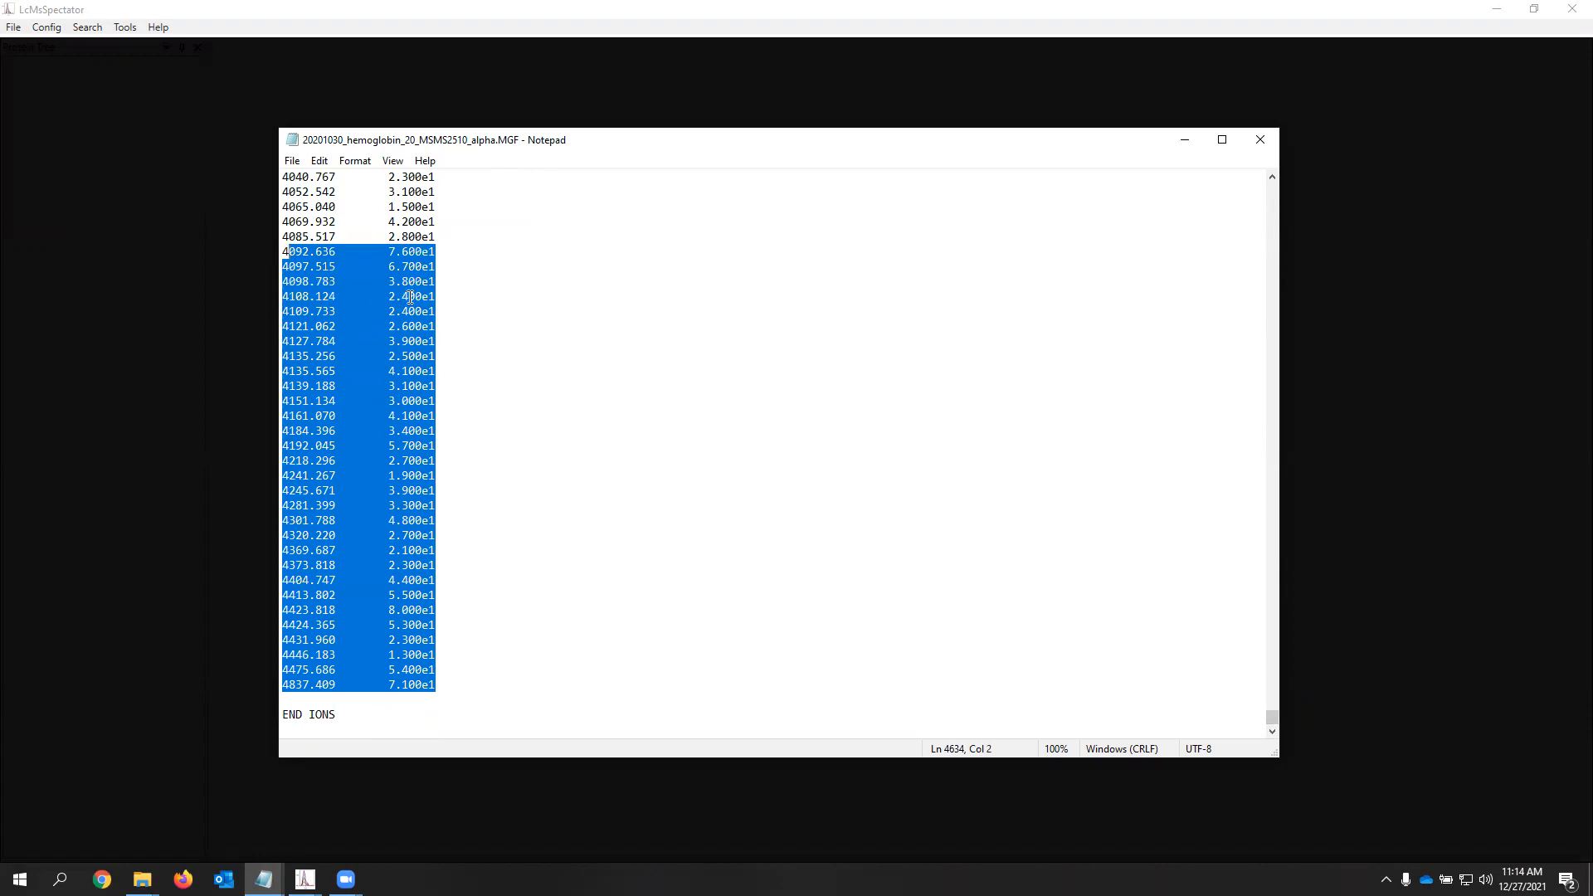
pyautogui.moveTo(1272, 715); pyautogui.dragTo(1244, 153)
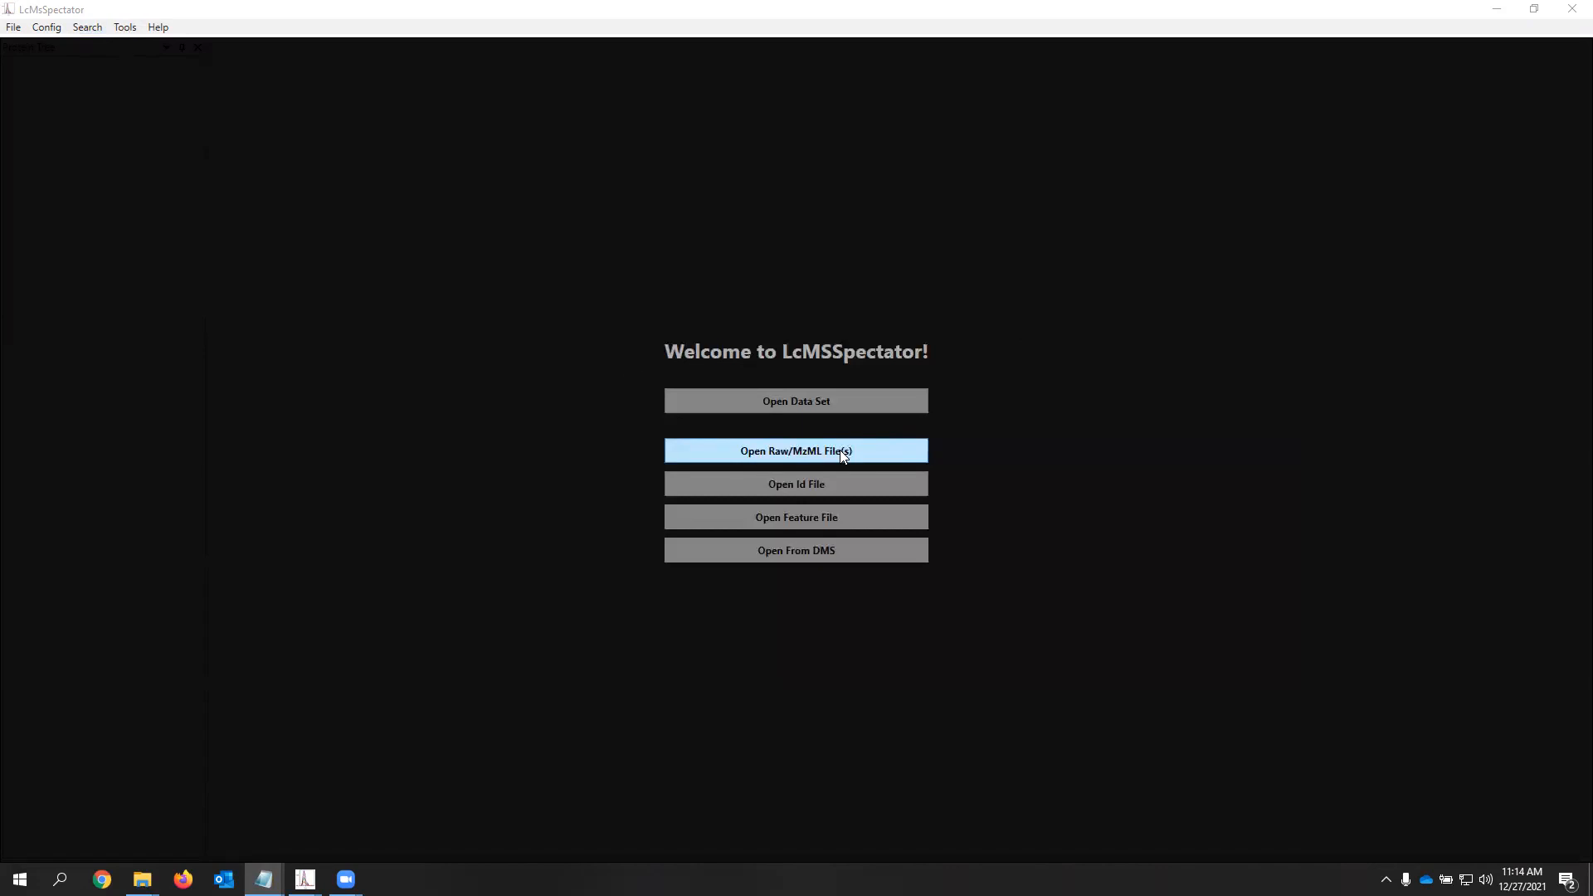
# Back in LcMsSpectator, check the supported spectrum file types and open 20201030_hemoglobin_20_MSMS2510_alpha.MGF from the demo folder
pyautogui.click(760, 453)
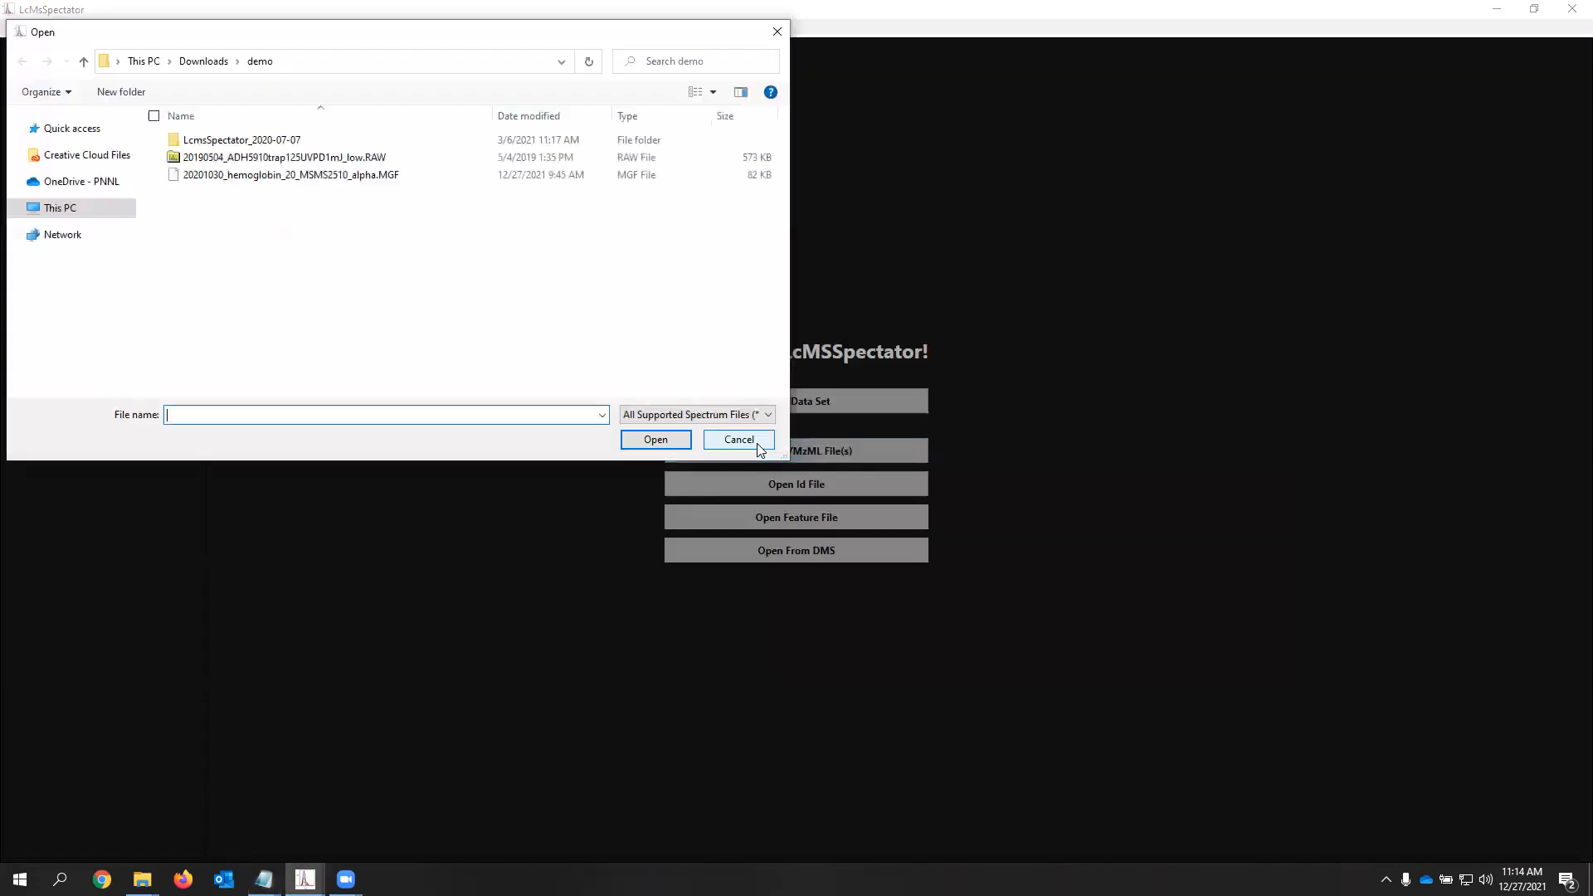
pyautogui.click(720, 417)
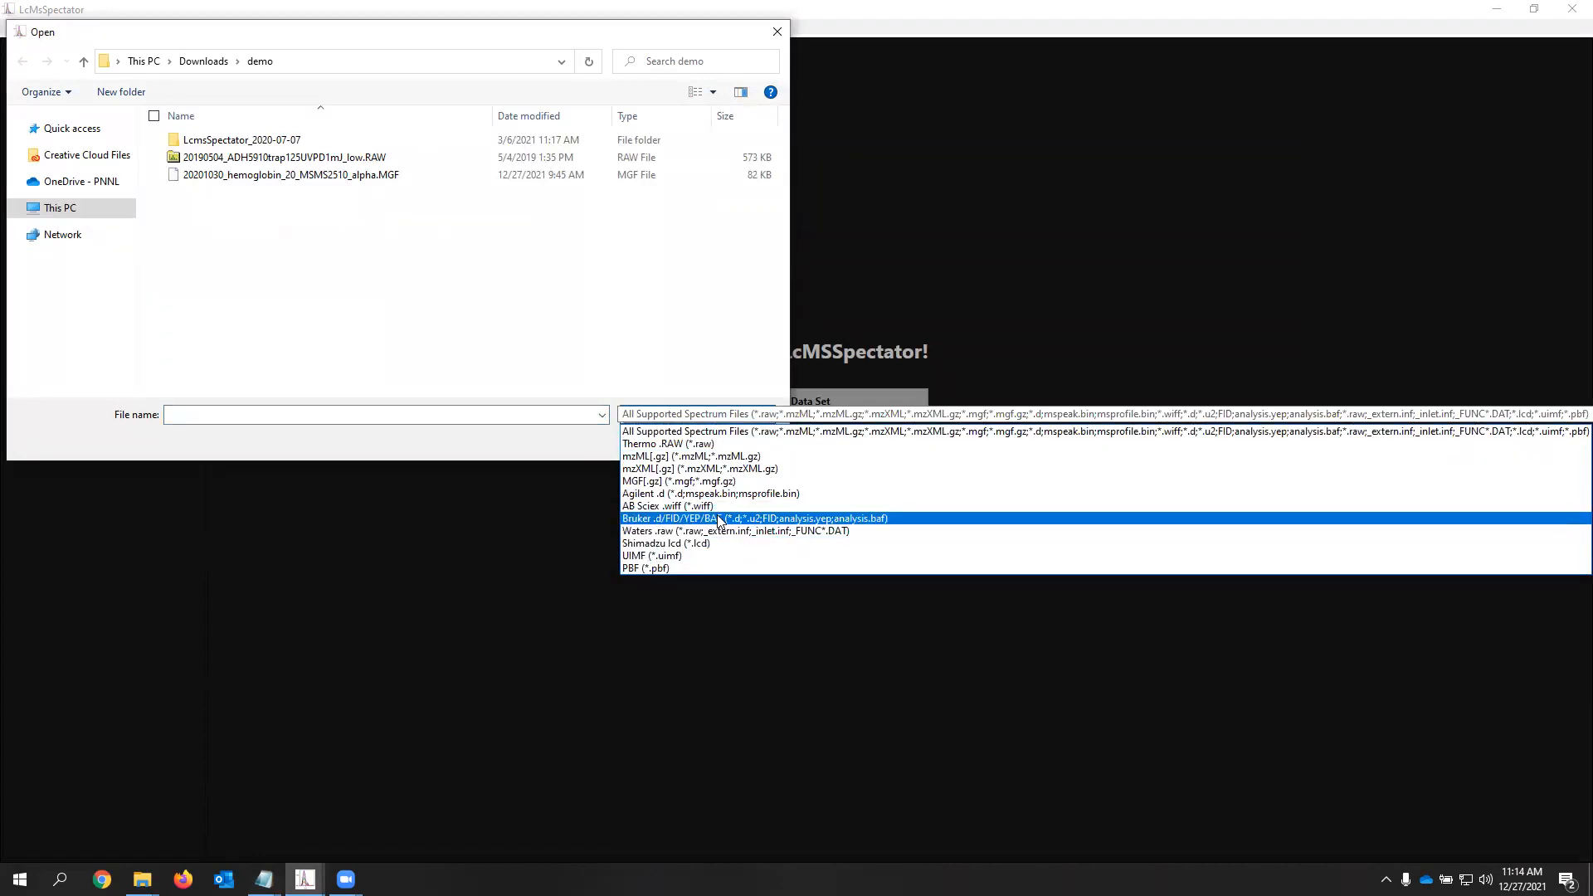
pyautogui.click(445, 286)
pyautogui.click(368, 176)
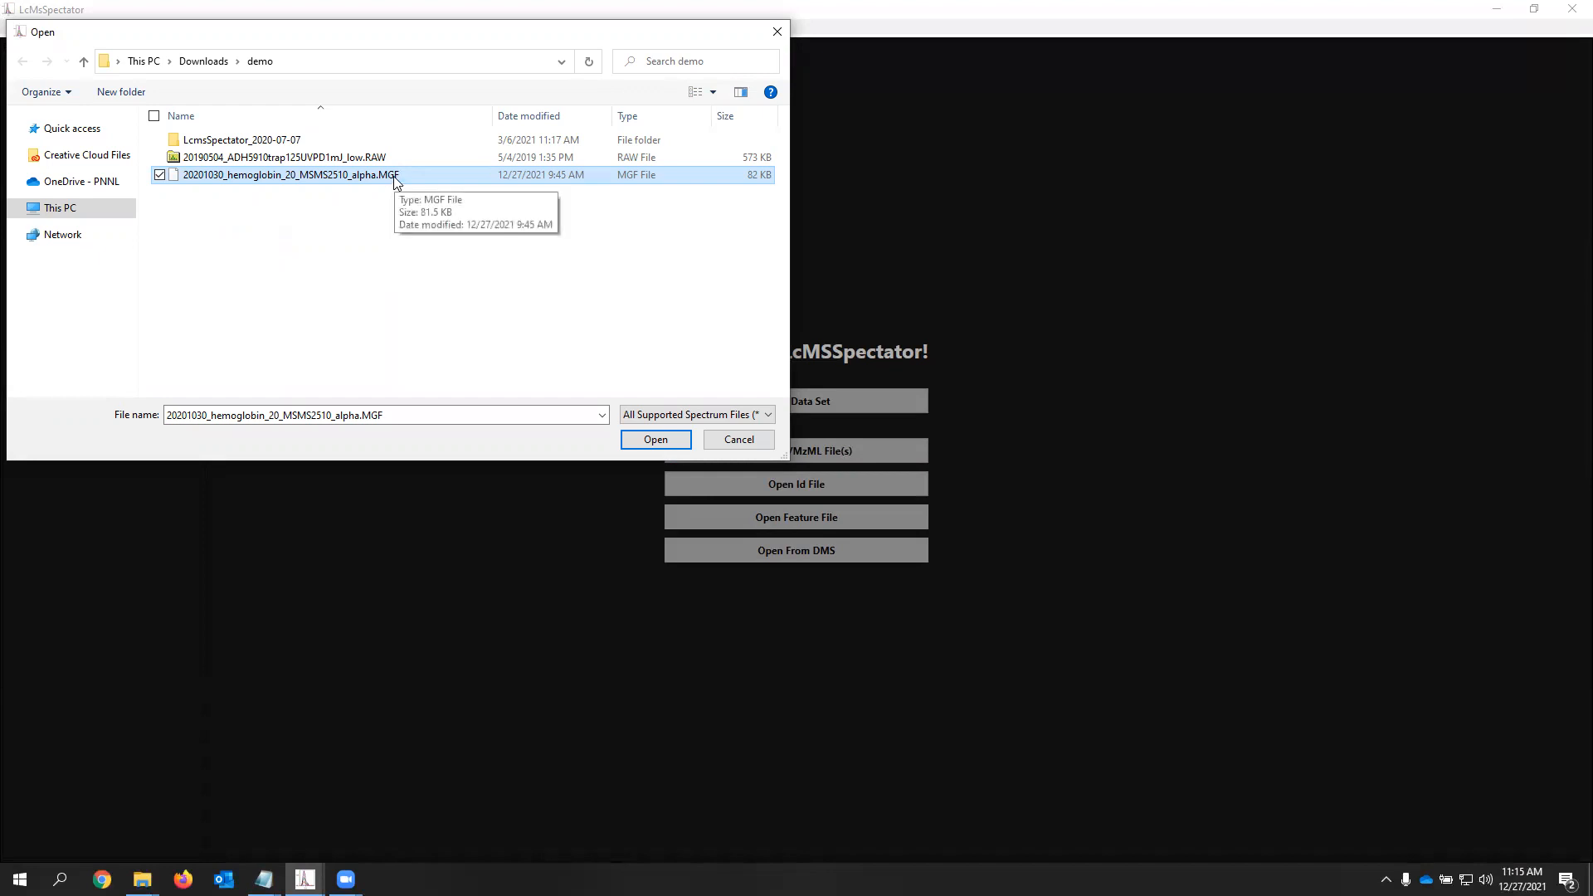
pyautogui.click(651, 439)
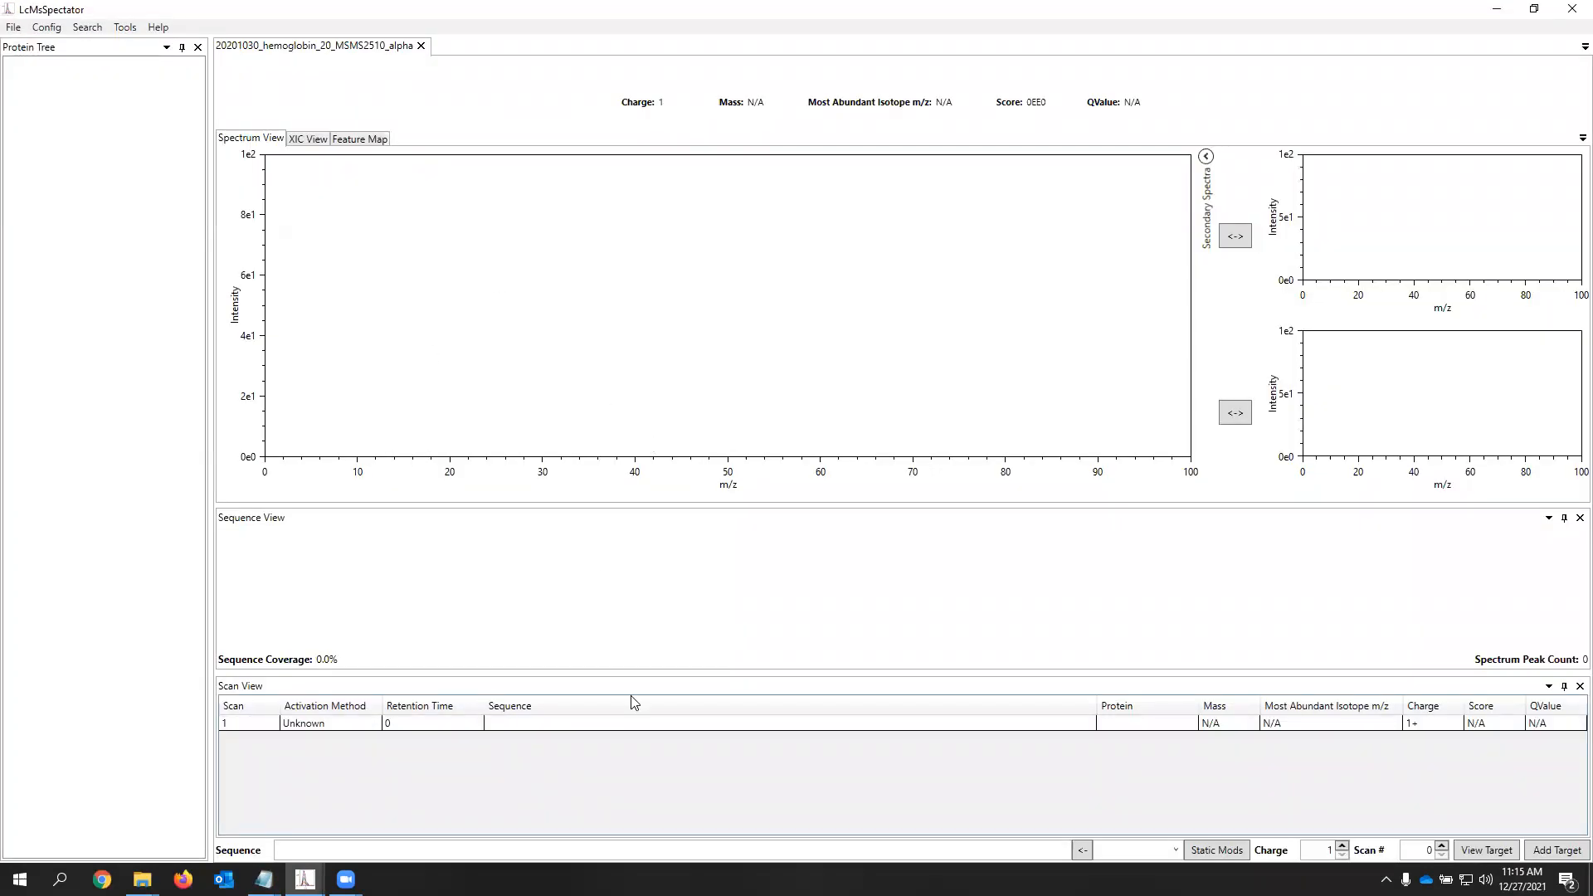
# Display scan 1's spectrum and copy the sequence starting VLSAADKGNVKAAWGK from seq.txt in Notepad into LcMsSpectator's target sequence
pyautogui.click(628, 727)
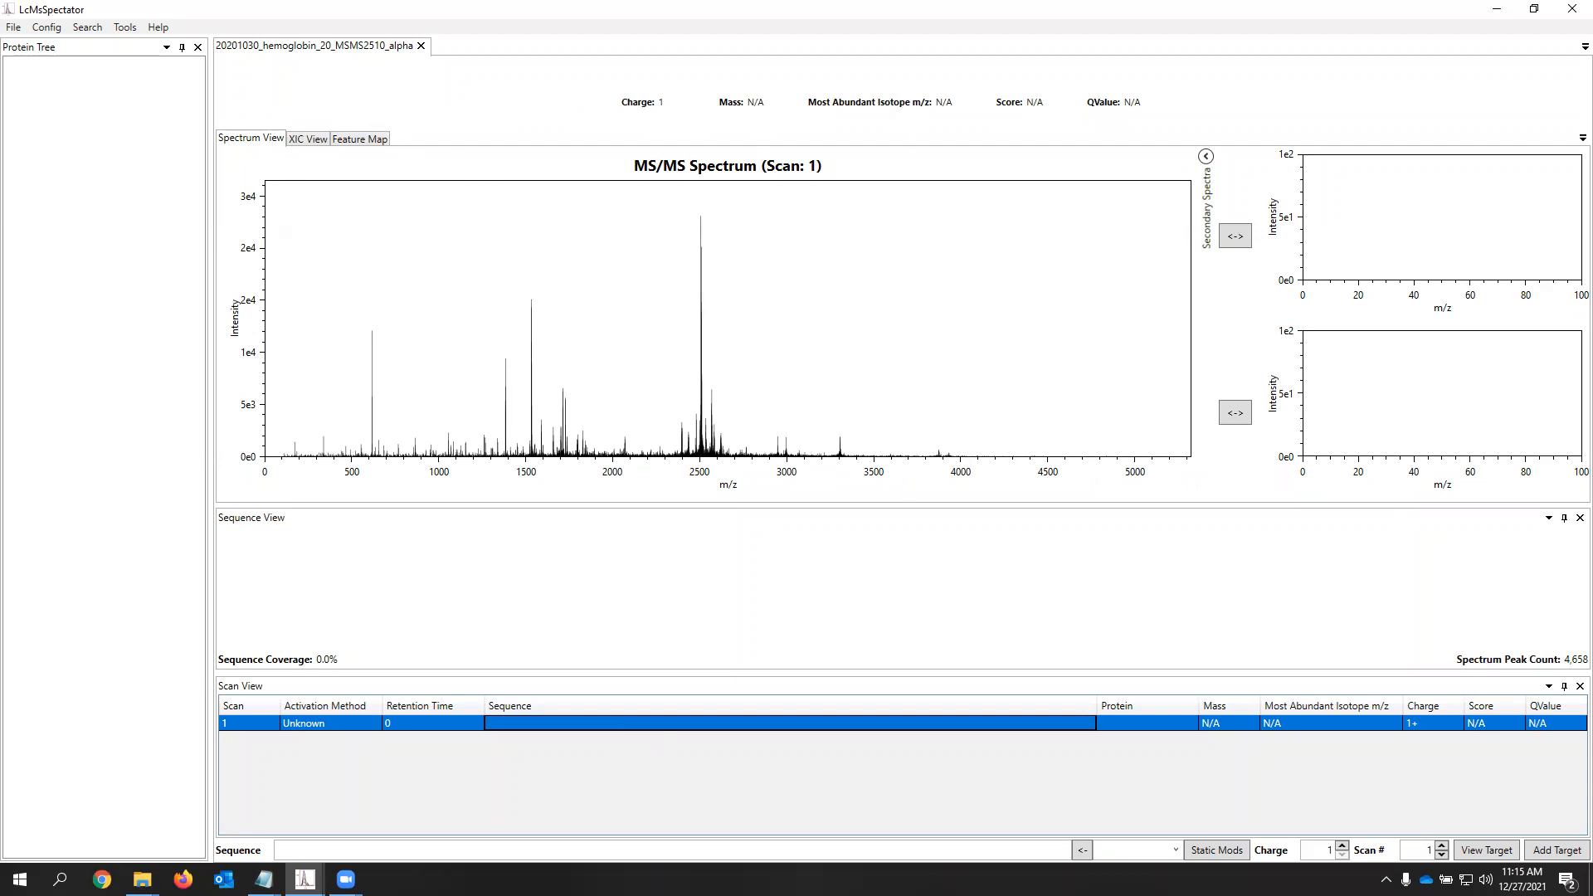
pyautogui.moveTo(790, 383); pyautogui.dragTo(745, 350)
pyautogui.hotkey('ctrl', 'c')
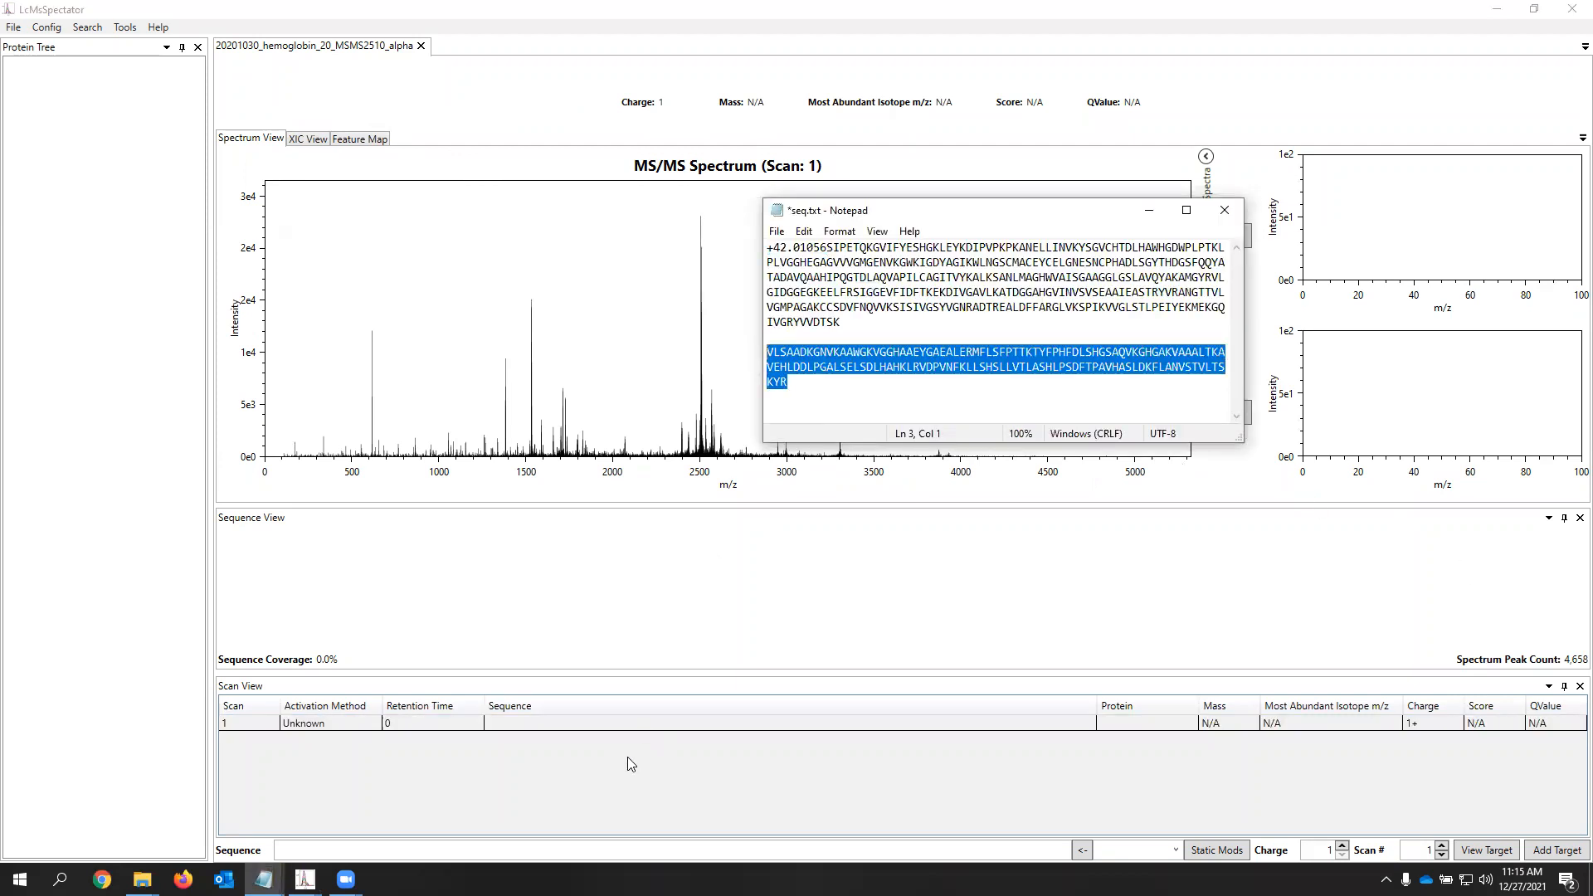
pyautogui.click(374, 844)
pyautogui.hotkey('ctrl', 'v')
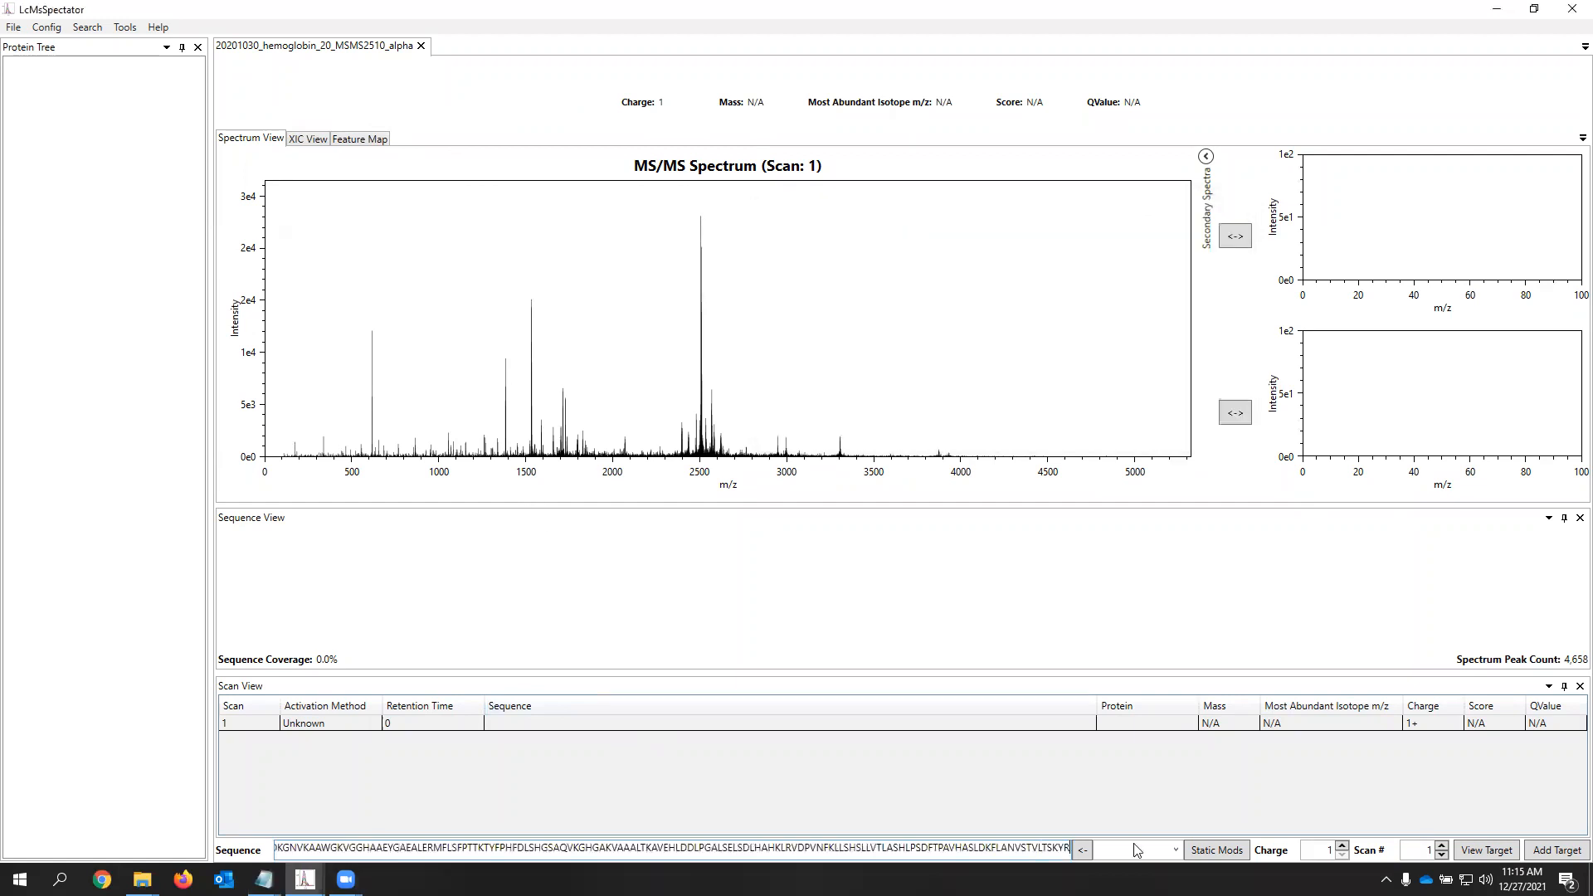
# Set the target's charge to 10, annotate the spectrum with the target sequence, and collapse the secondary spectra
pyautogui.click(1328, 850)
pyautogui.write('10')
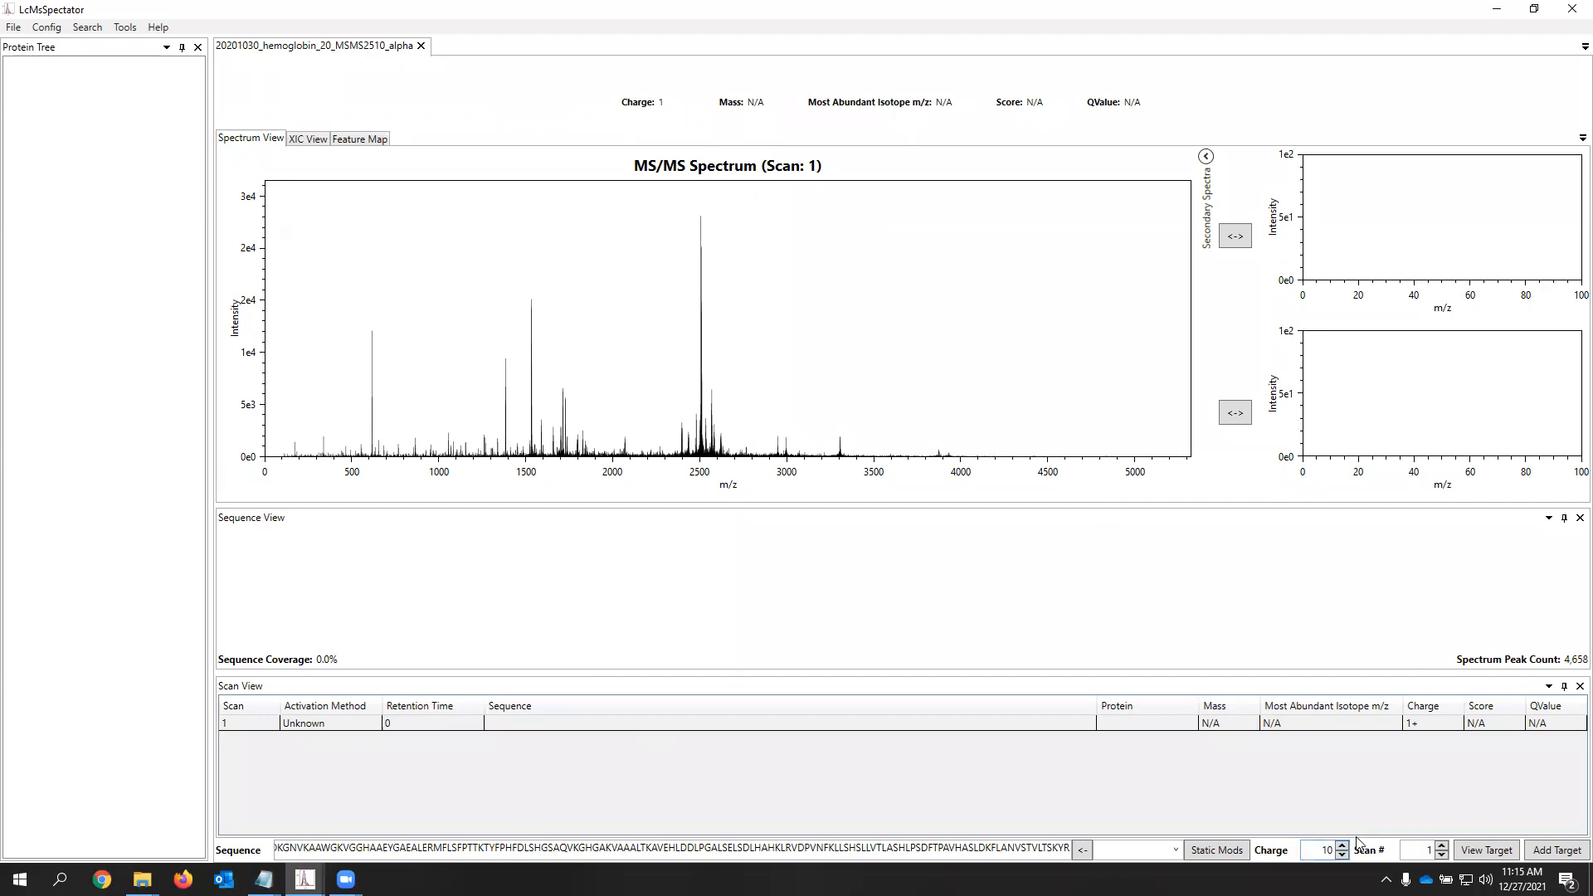
pyautogui.click(1479, 850)
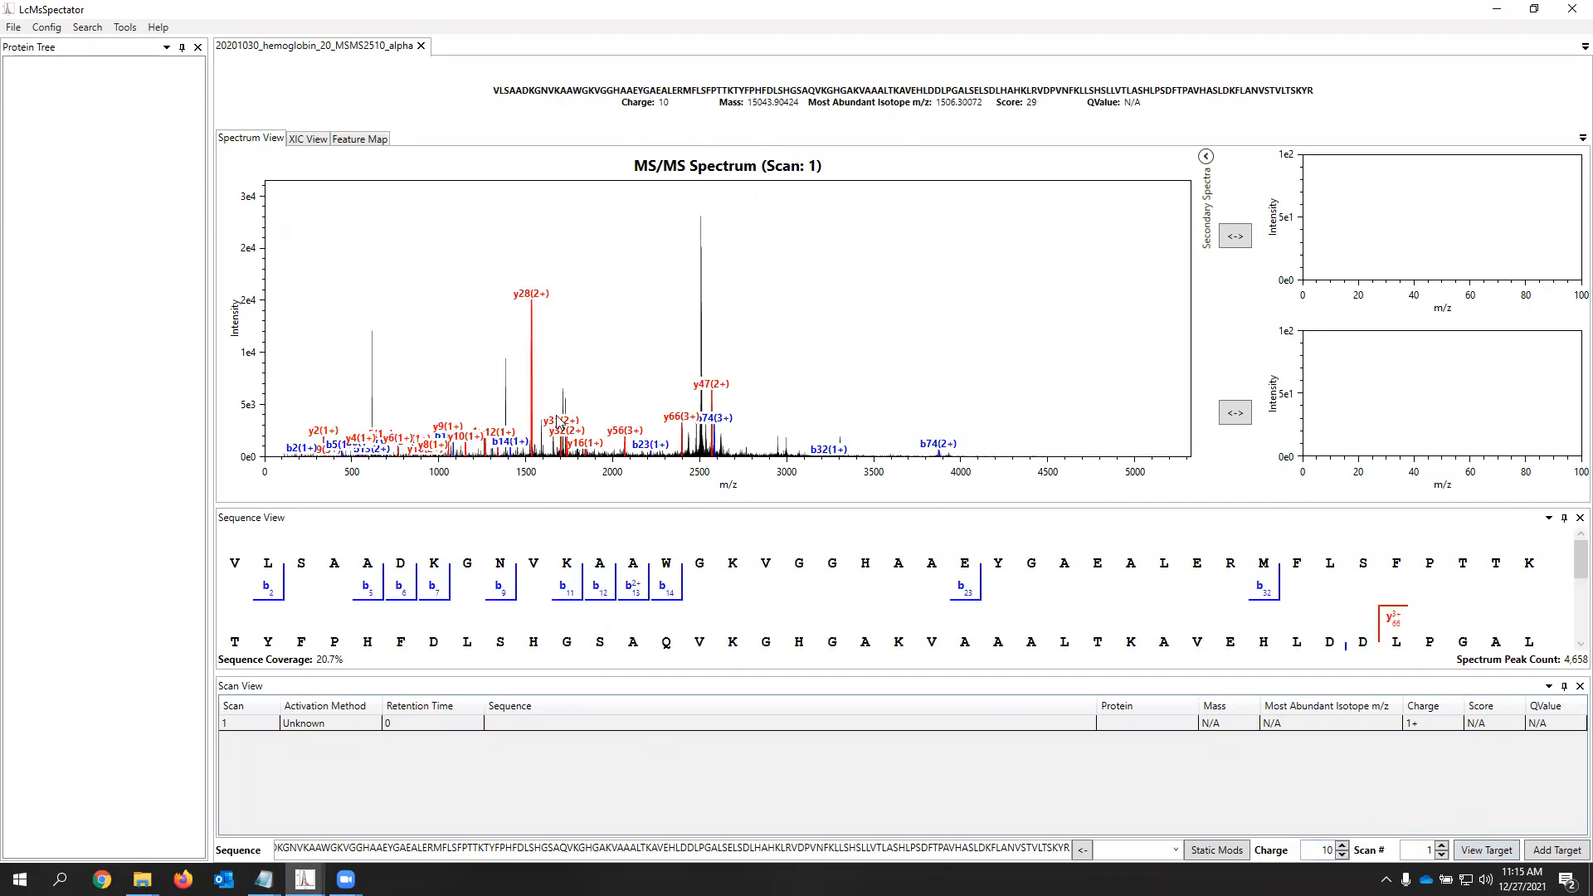
pyautogui.click(1205, 155)
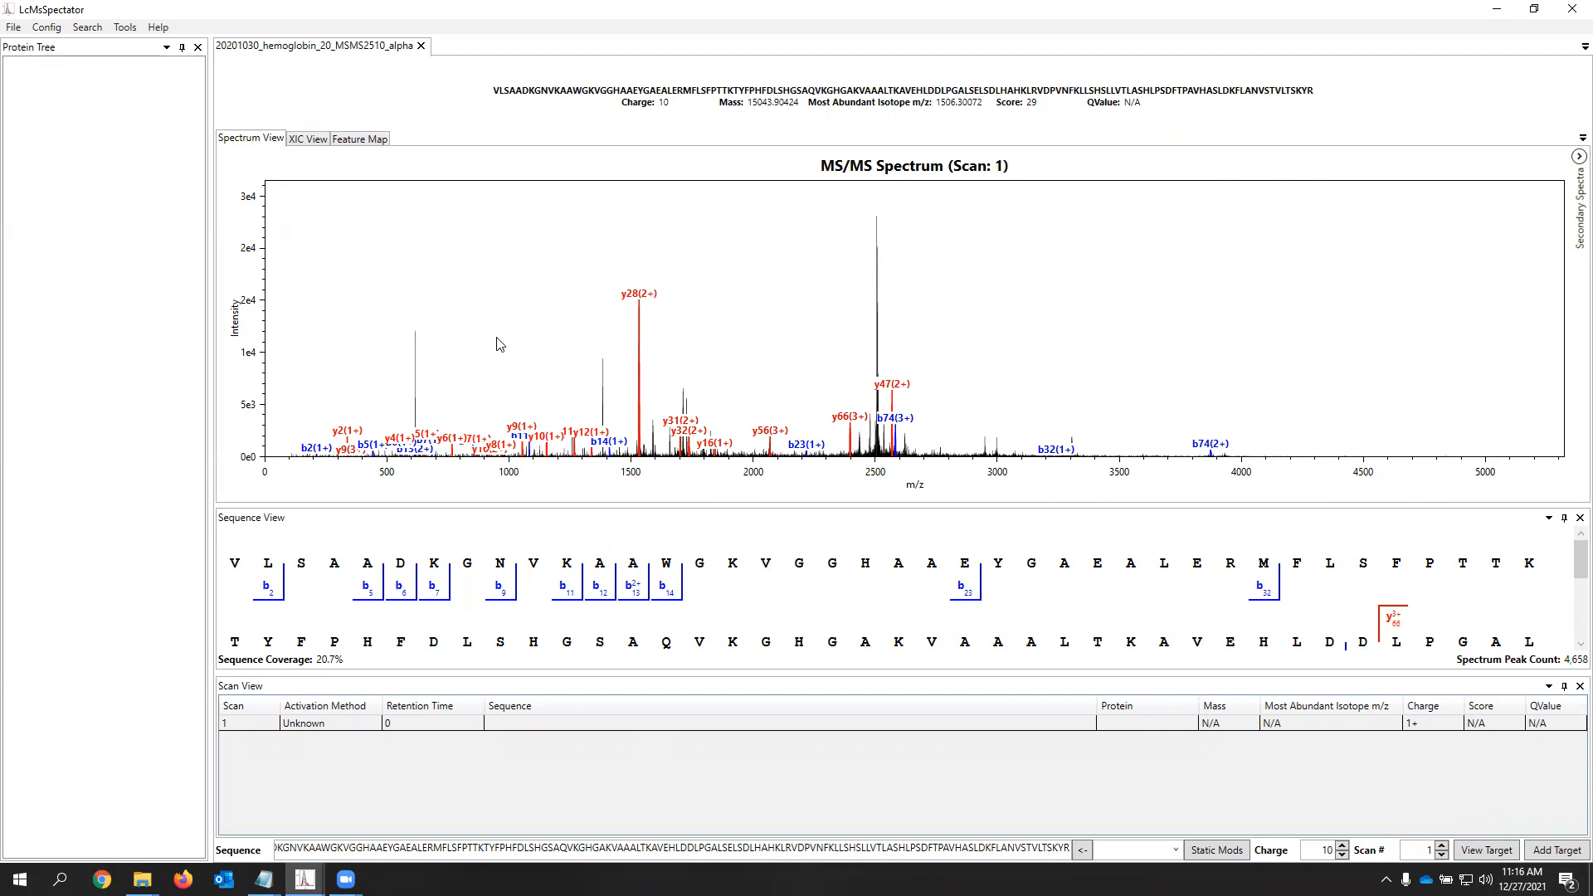
# Set the product ion tolerance to 20 ppm in the settings, check the Pearson correlation threshold, and save
pyautogui.click(85, 30)
pyautogui.moveTo(47, 27)
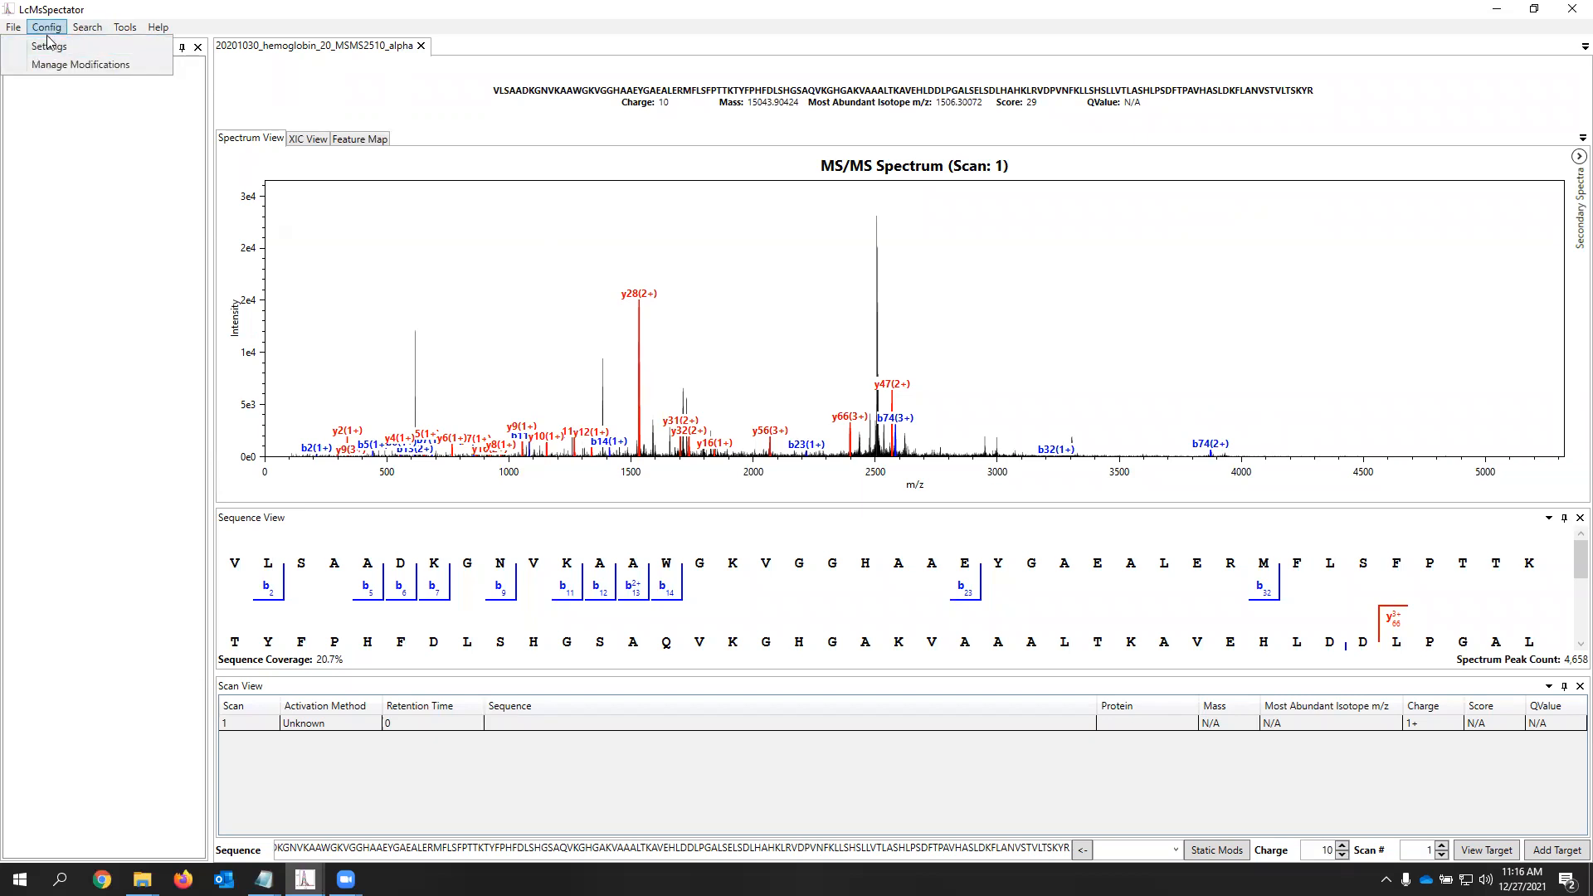
pyautogui.click(49, 47)
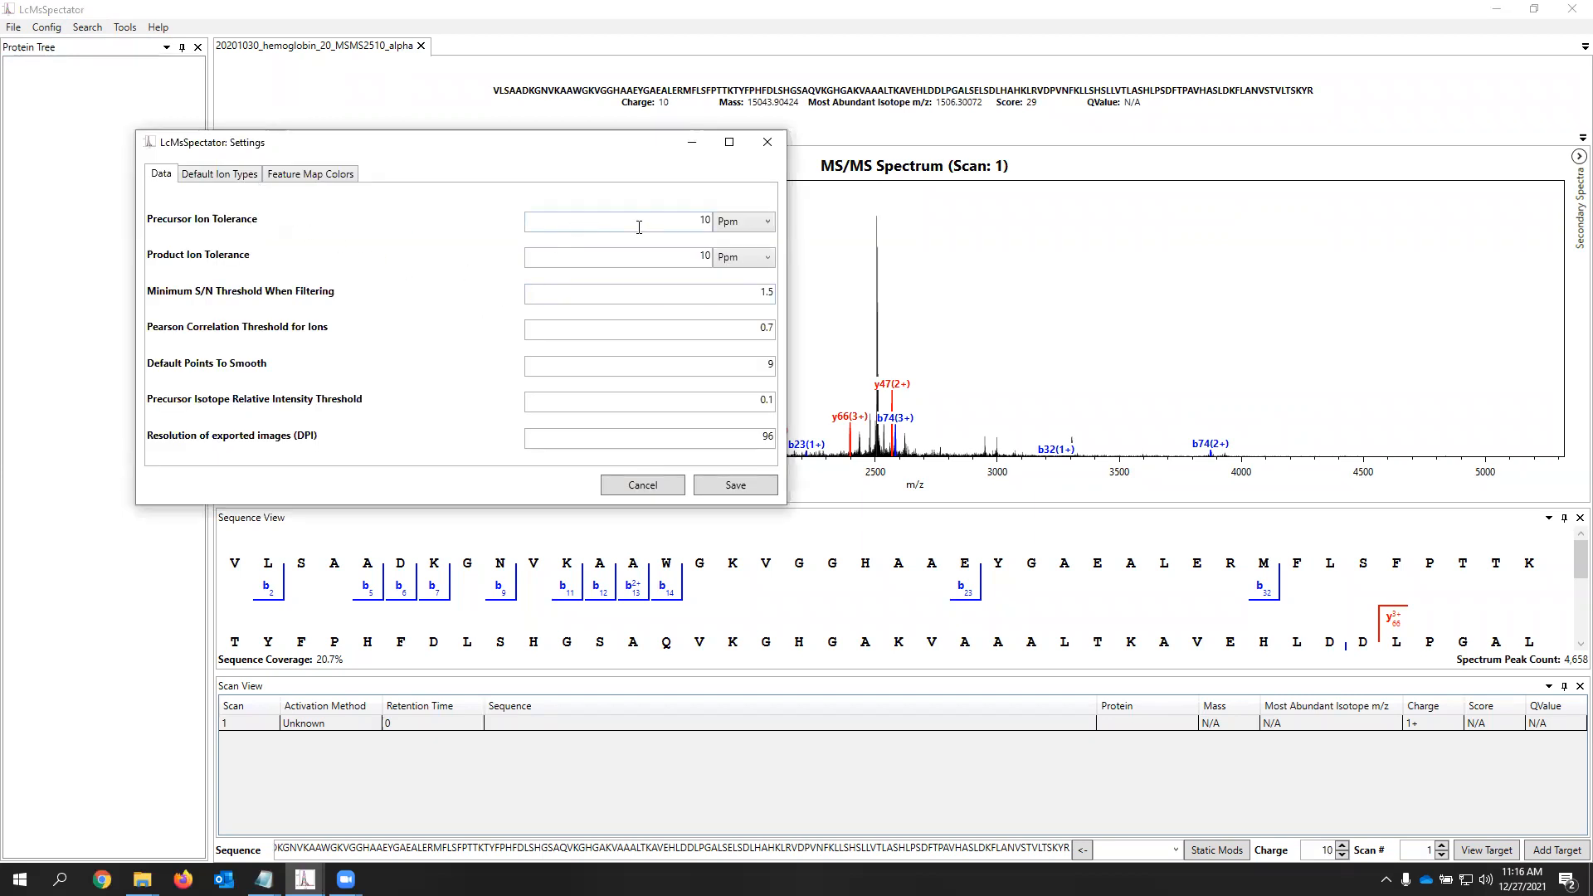
pyautogui.click(655, 259)
pyautogui.hotkey('shift', 'End')
pyautogui.write('2')
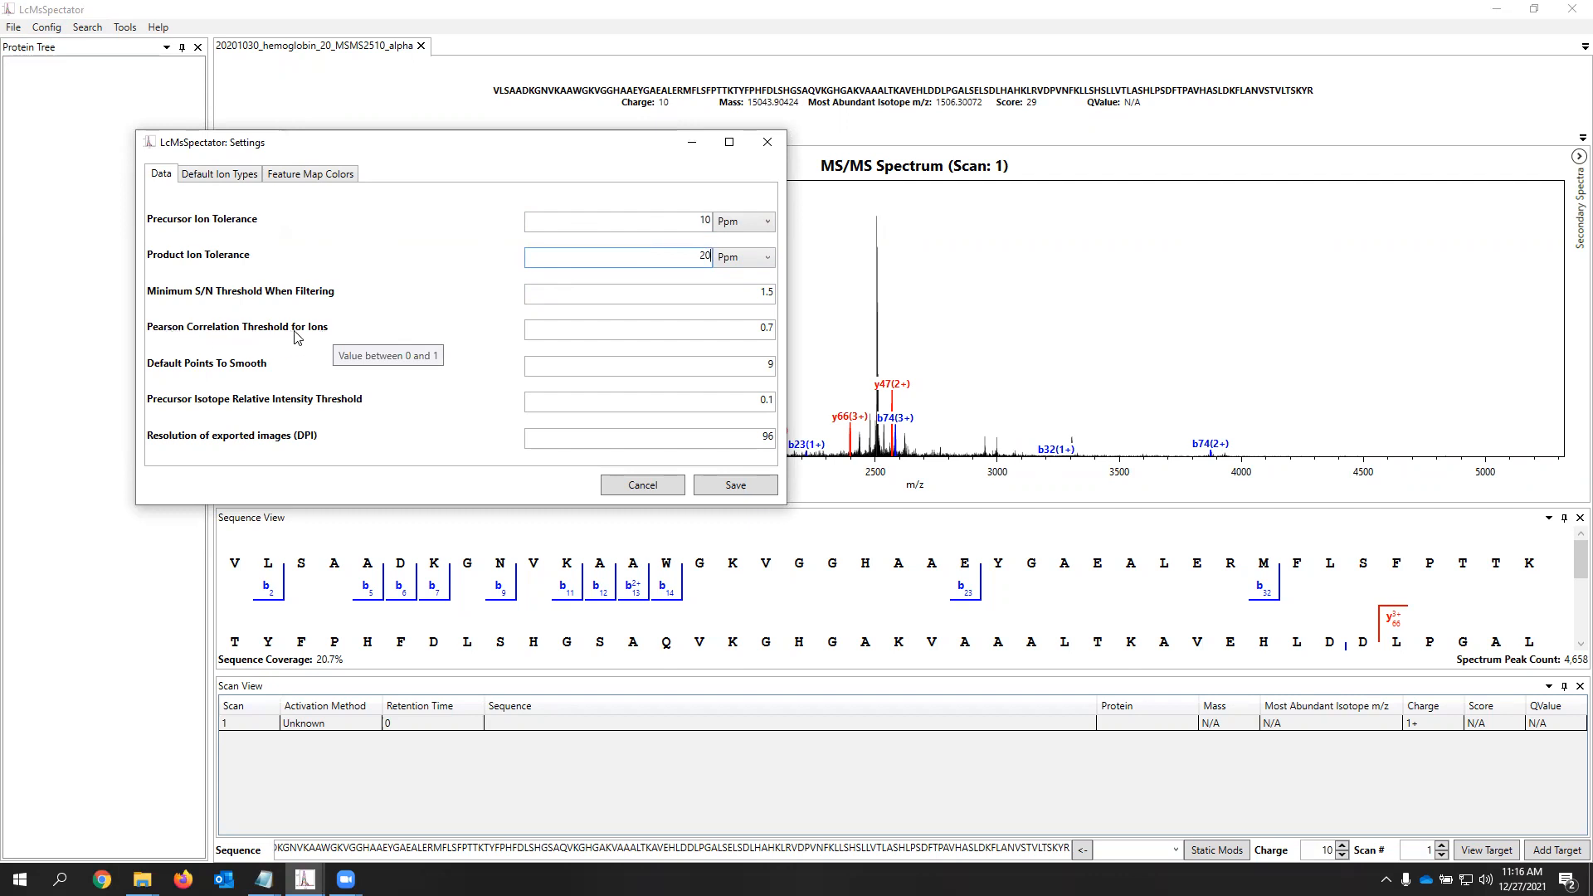
pyautogui.moveTo(622, 329); pyautogui.dragTo(811, 331)
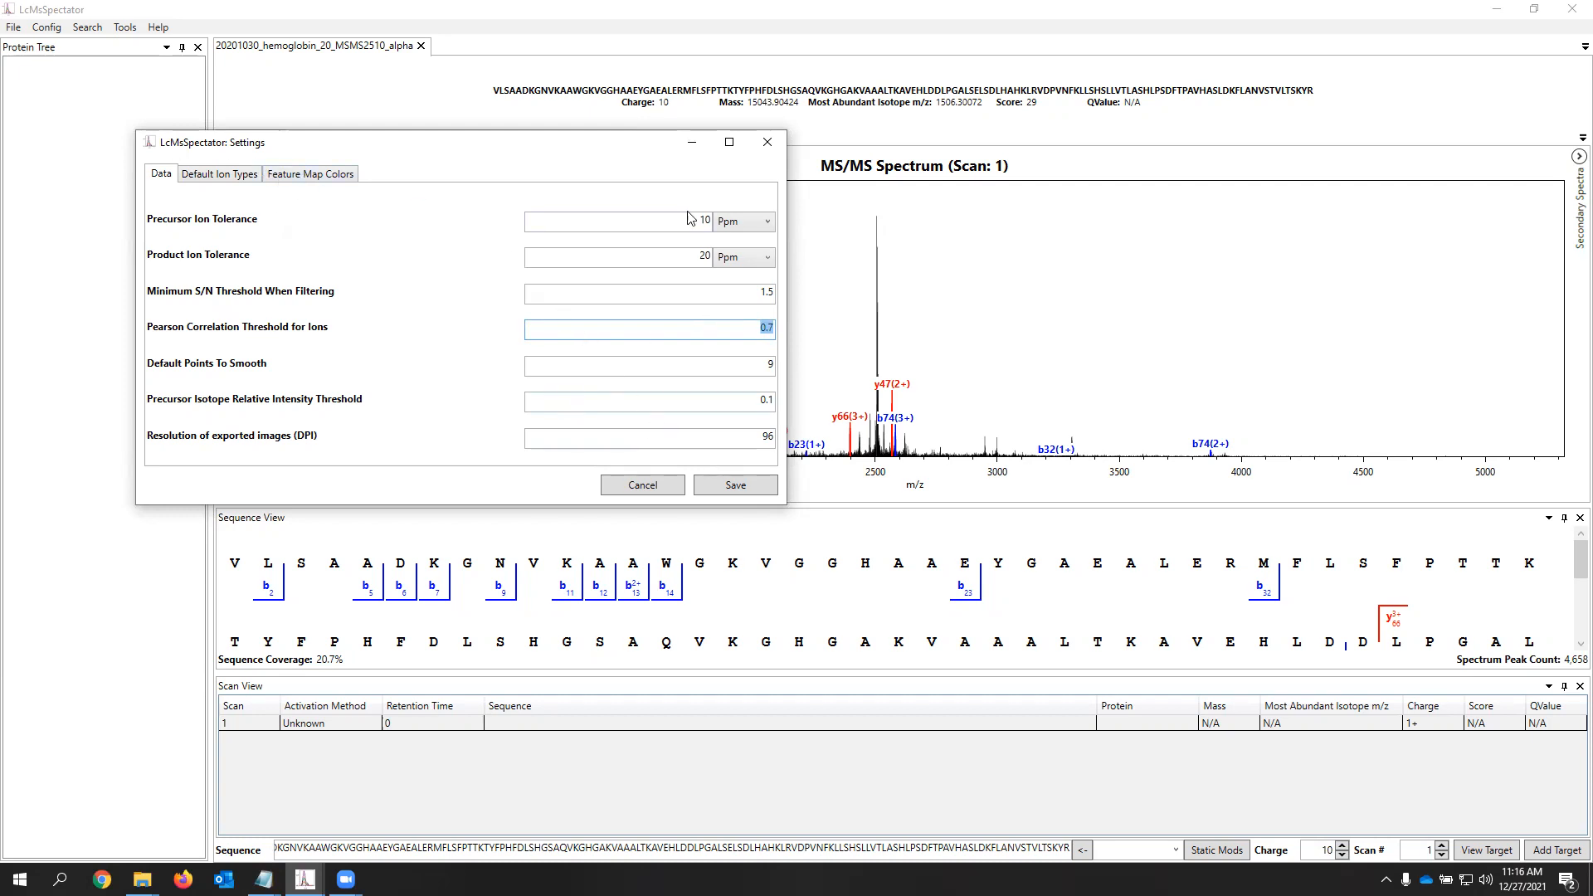
pyautogui.click(762, 488)
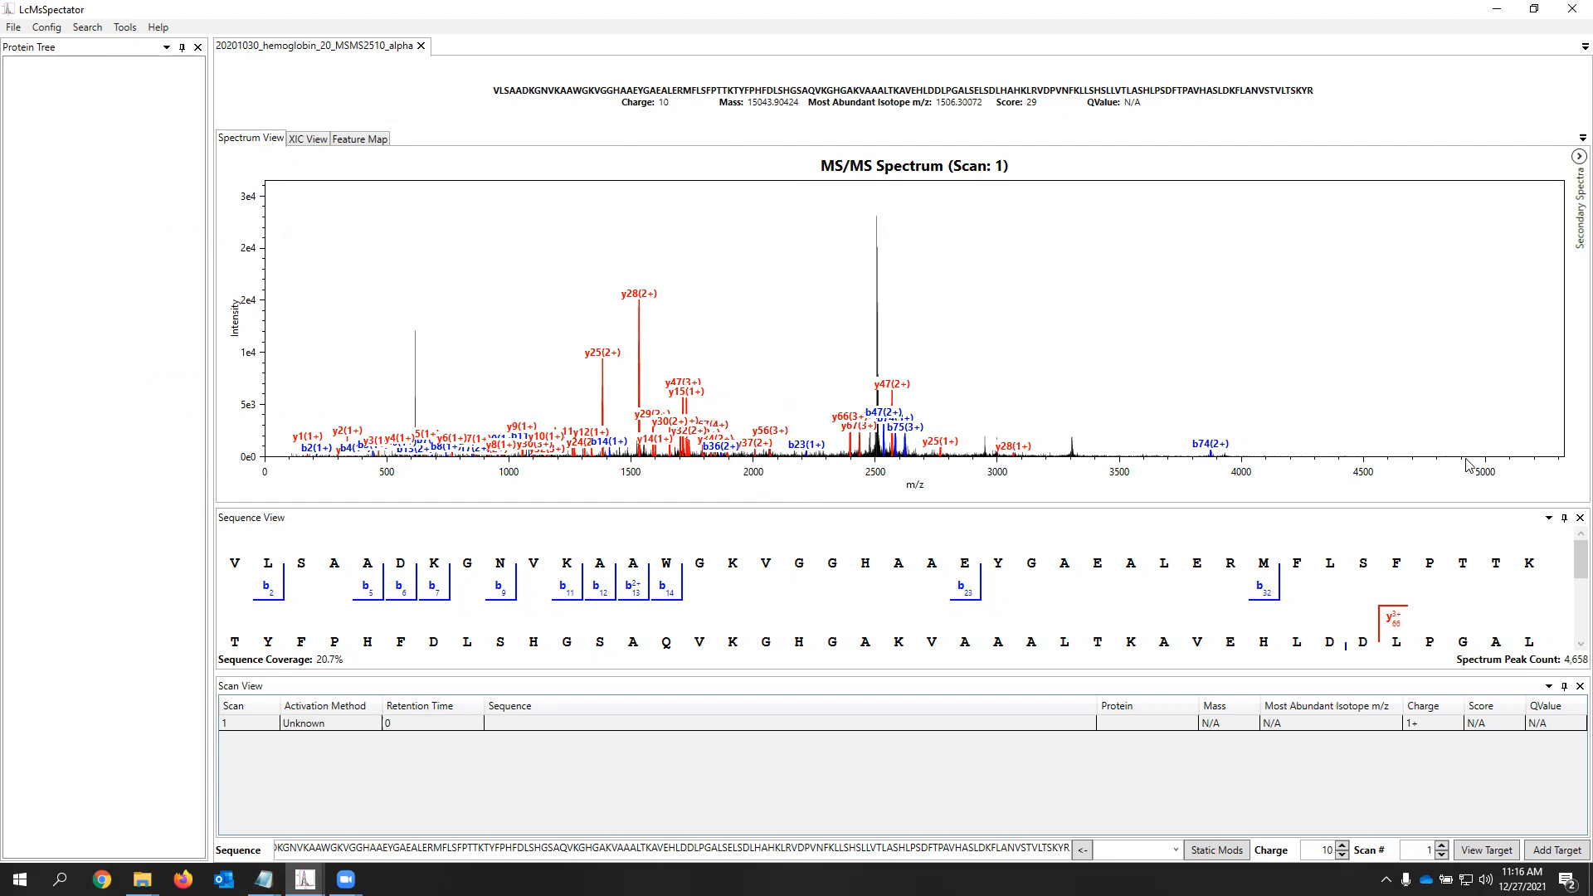
# Examine the fragments in the sequence view and the spectrum's error map with charge states shown separately, and close the map
pyautogui.moveTo(1571, 555); pyautogui.dragTo(1570, 630)
pyautogui.scroll(5, 1571, 631)
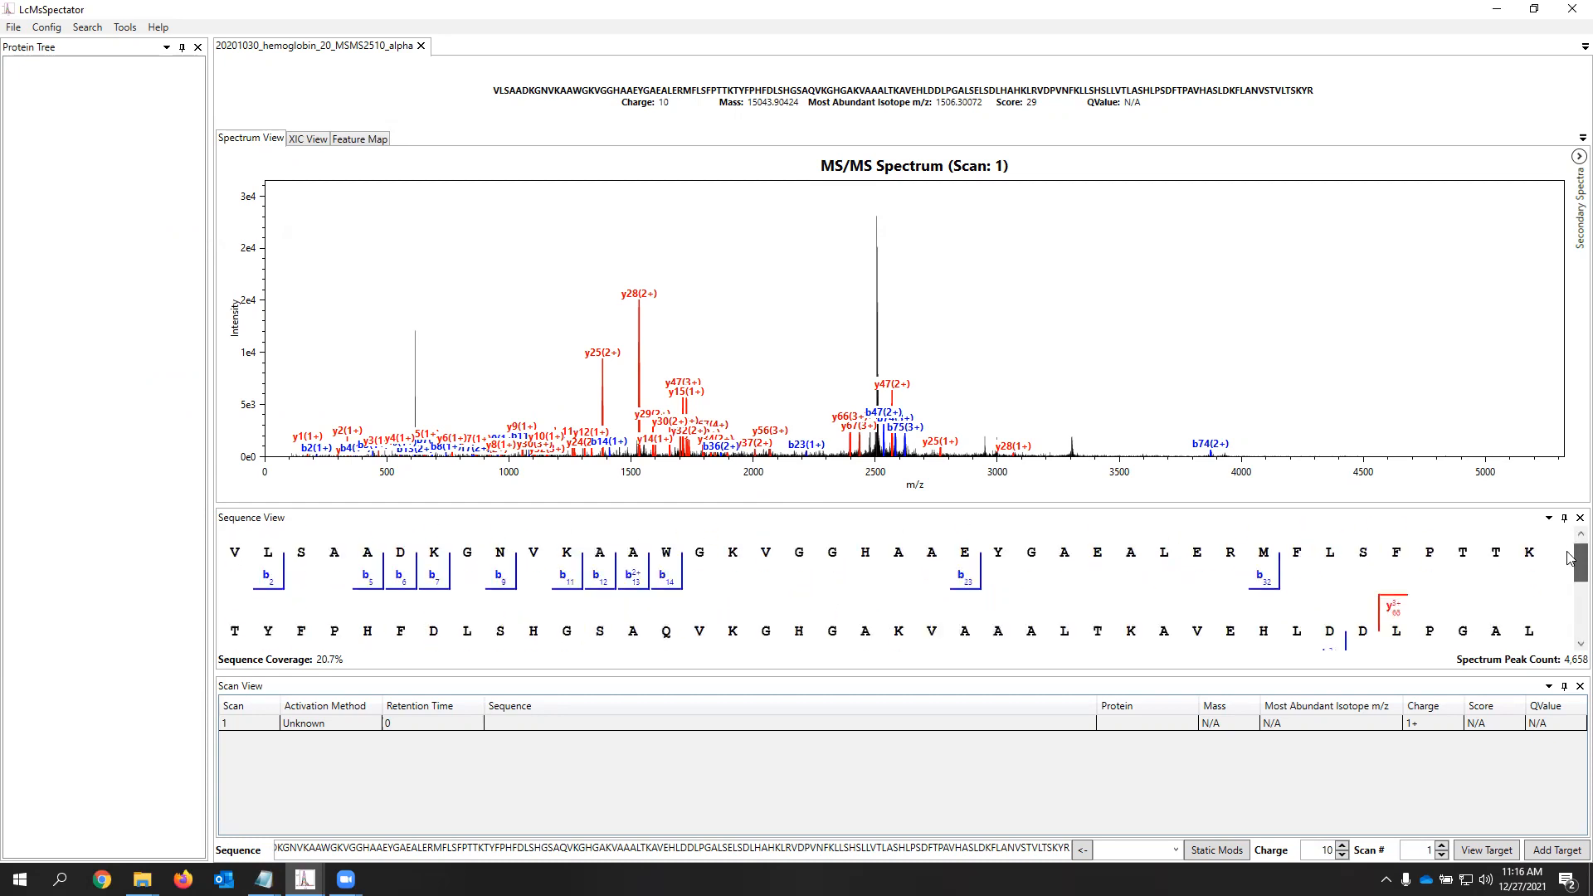
pyautogui.rightClick(727, 296)
pyautogui.click(601, 420)
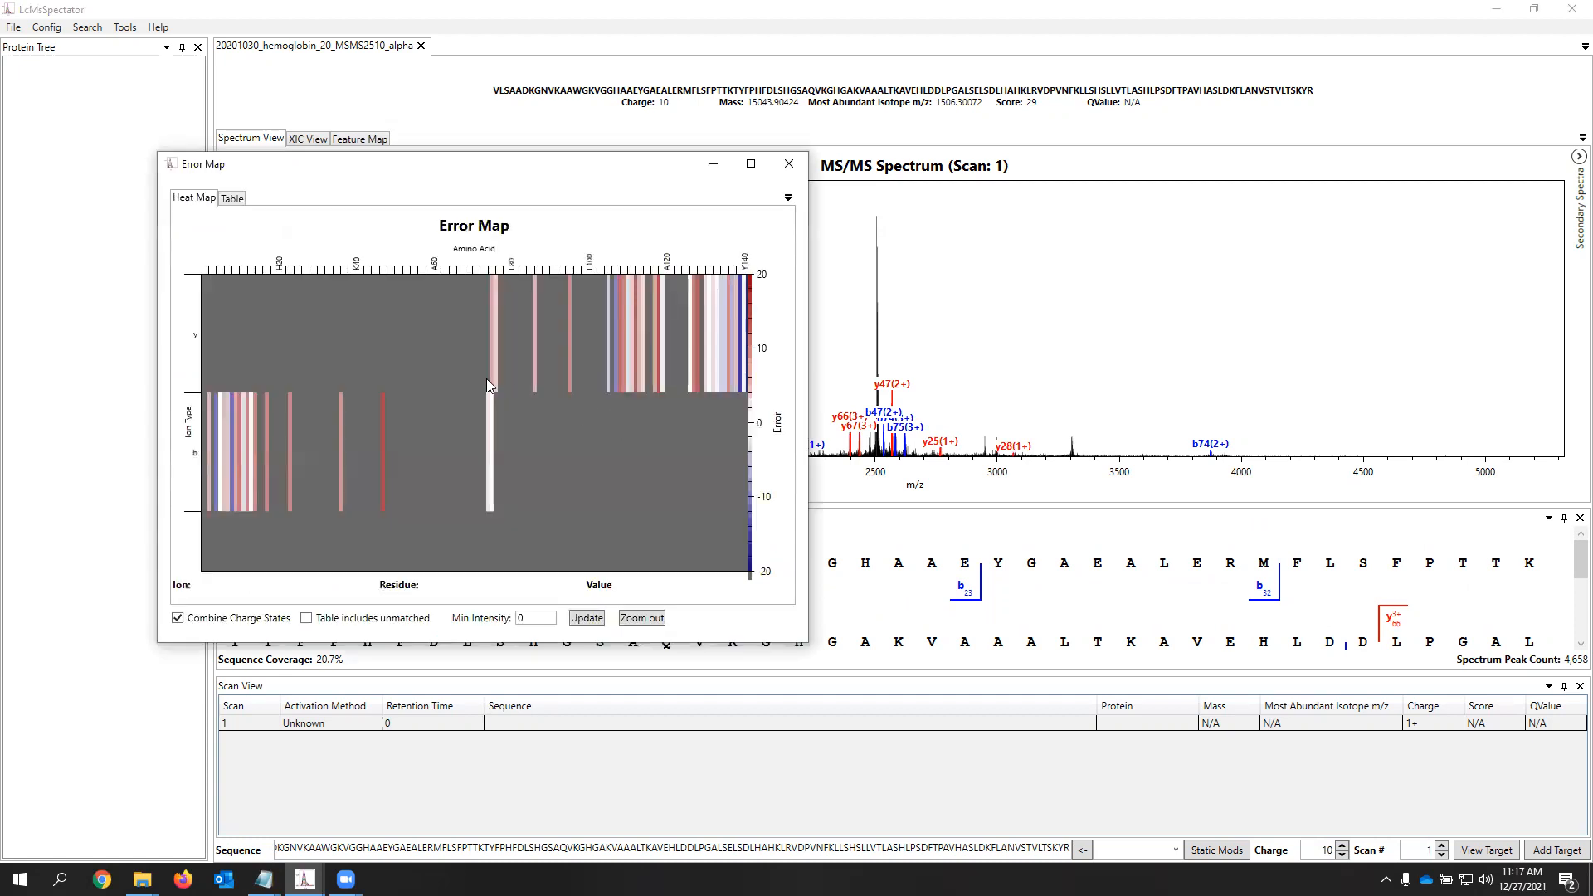
pyautogui.click(178, 618)
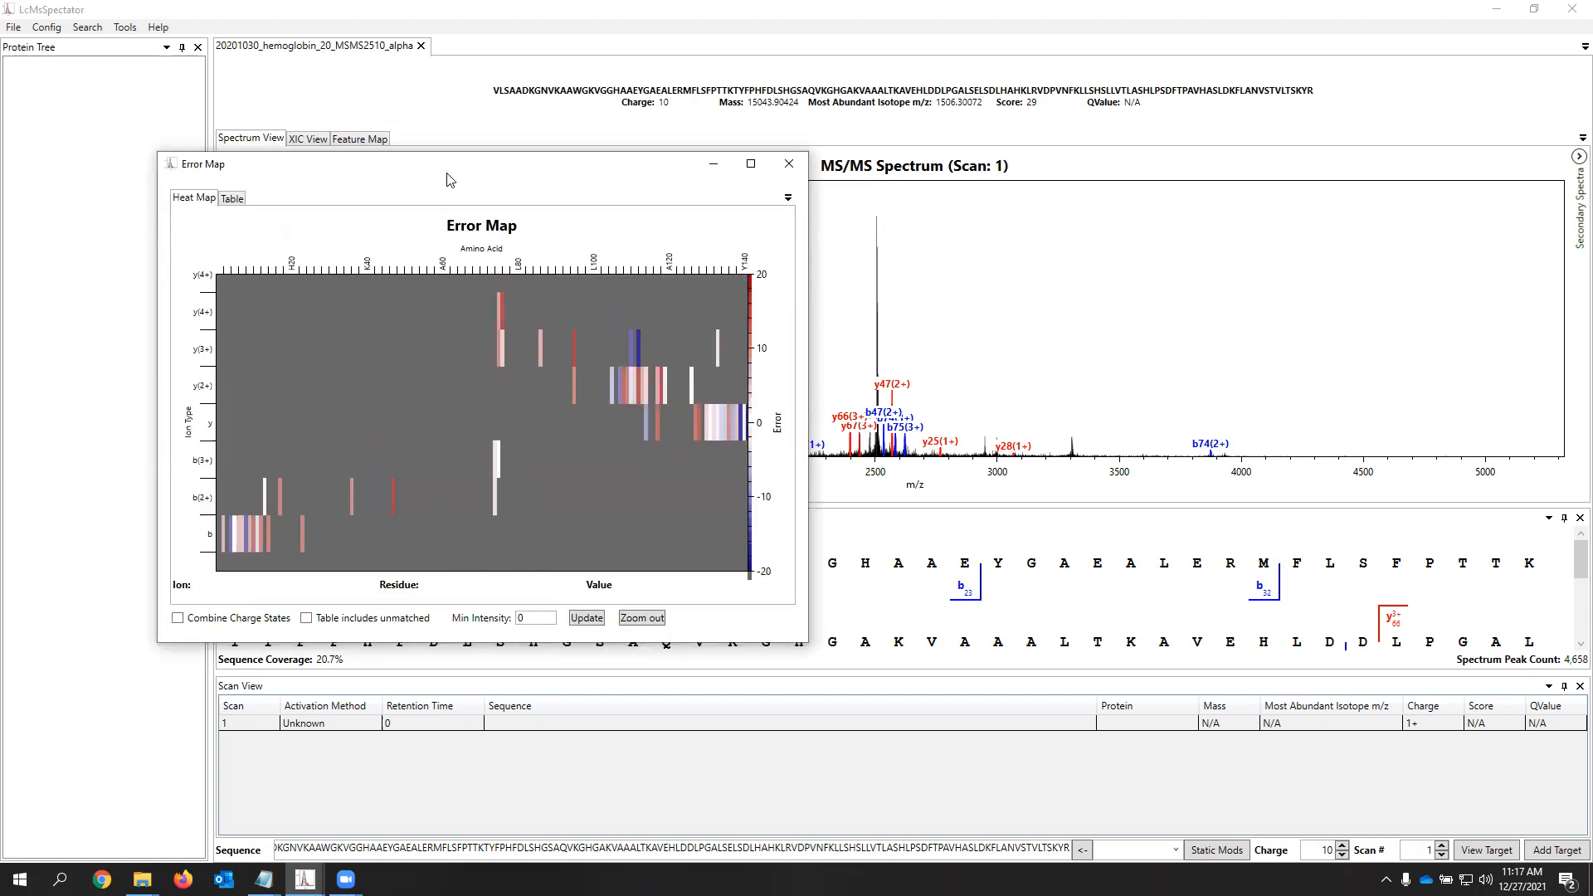
pyautogui.moveTo(446, 179); pyautogui.dragTo(711, 177)
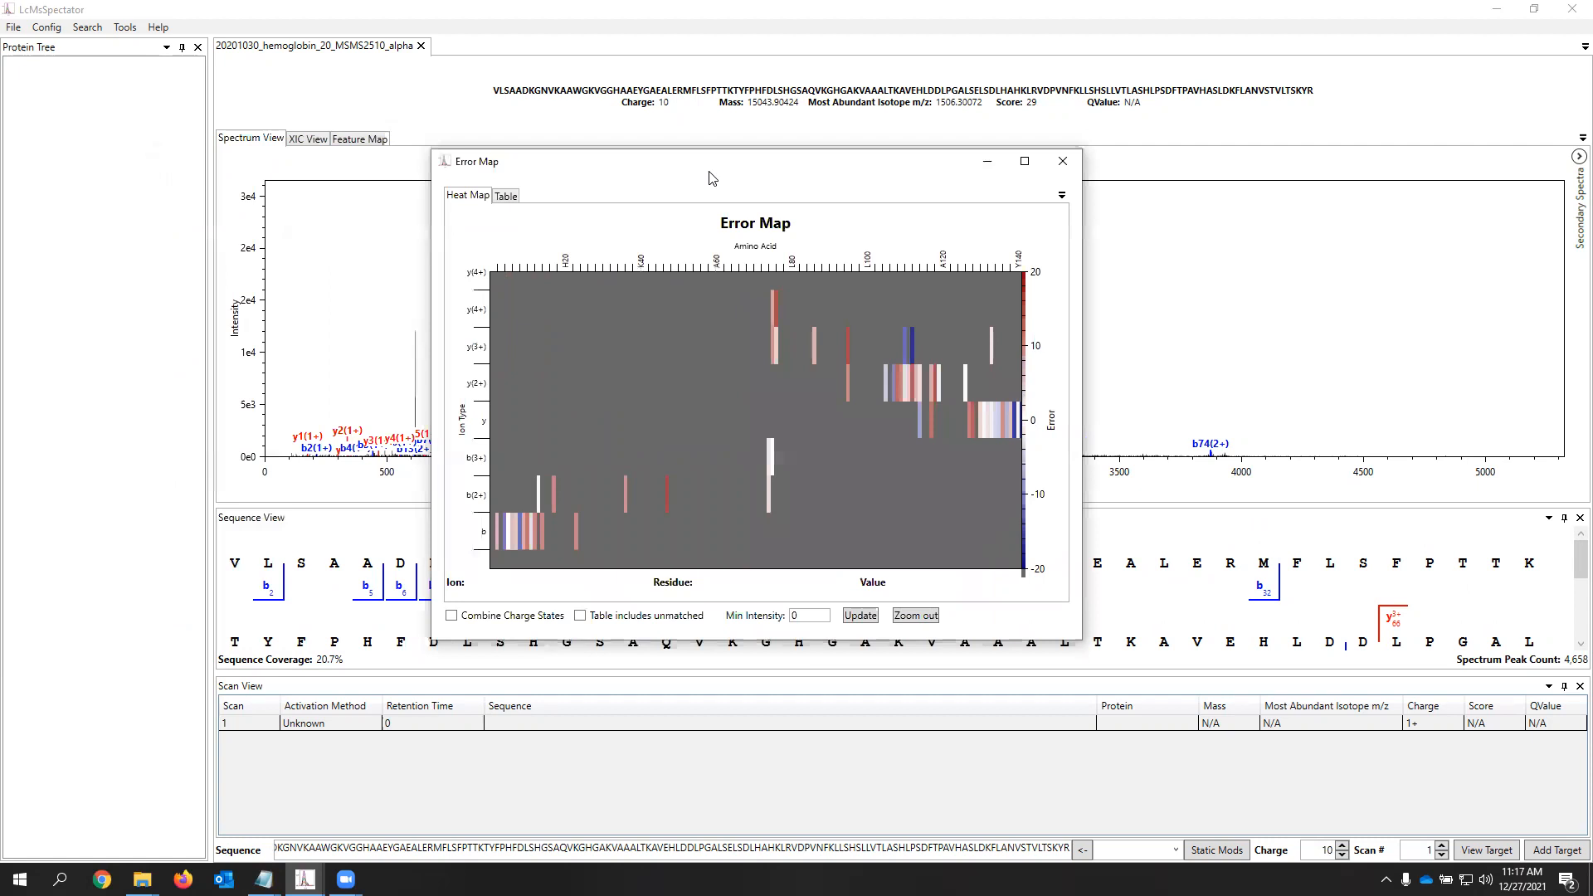
pyautogui.click(1064, 162)
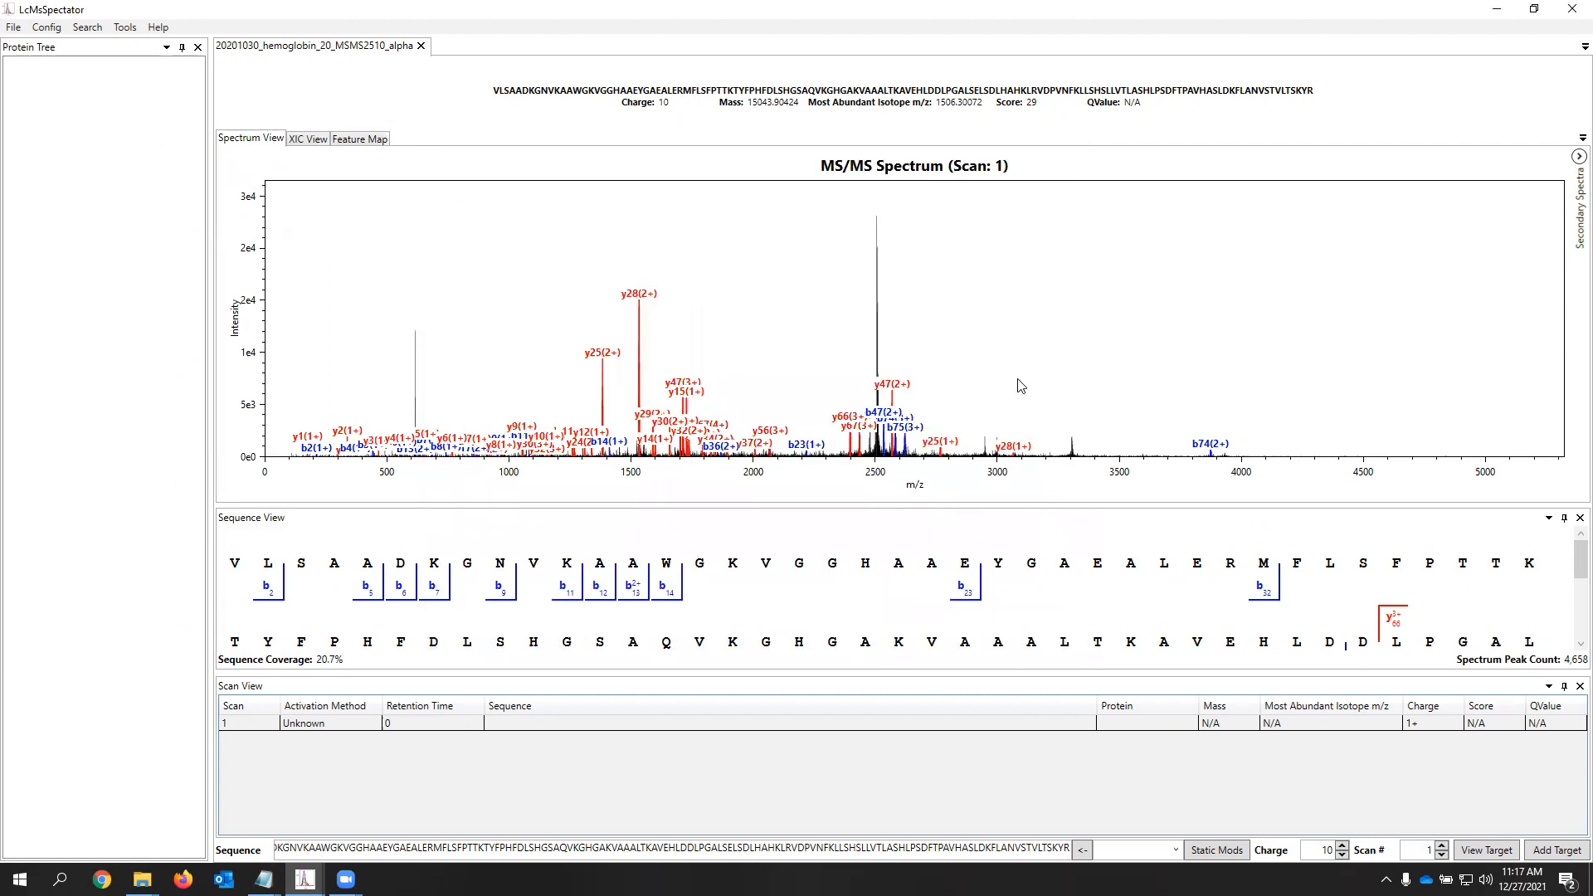